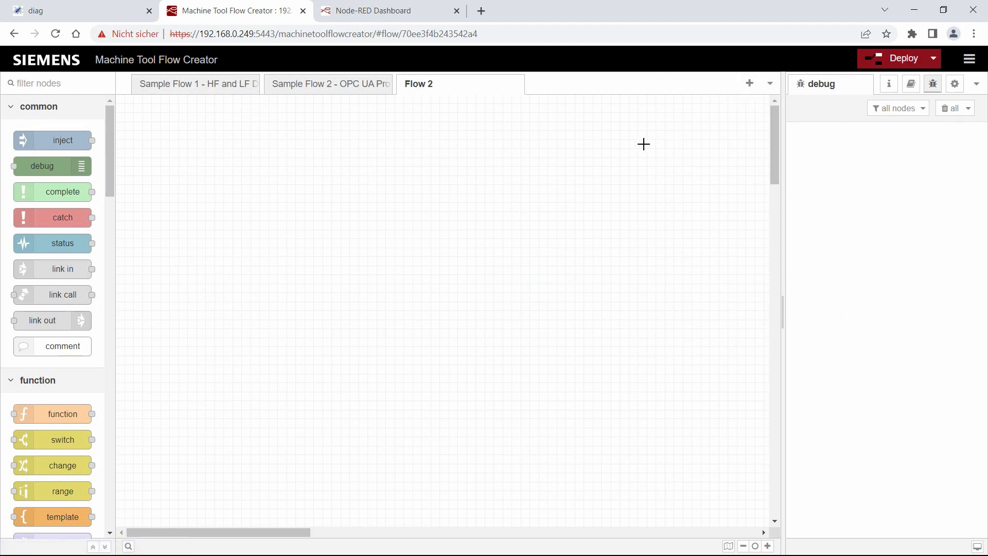
Rename the empty Flow 2 as "Tutorial 2 - SINUMERIK LF Data".
double_click(486, 91)
drag(614, 184, 440, 176)
text(Tu)
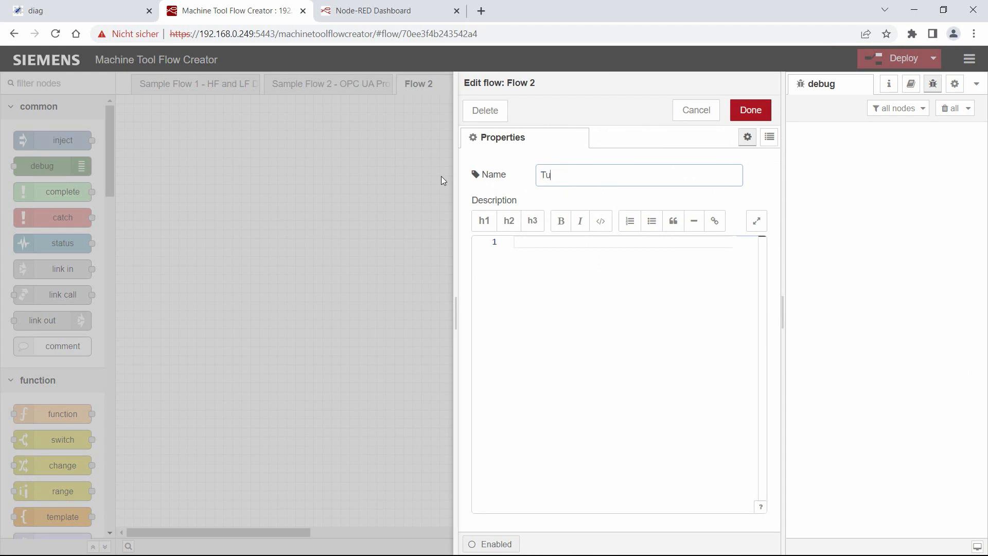
text(torial 2 - SINUMERIK LF Data)
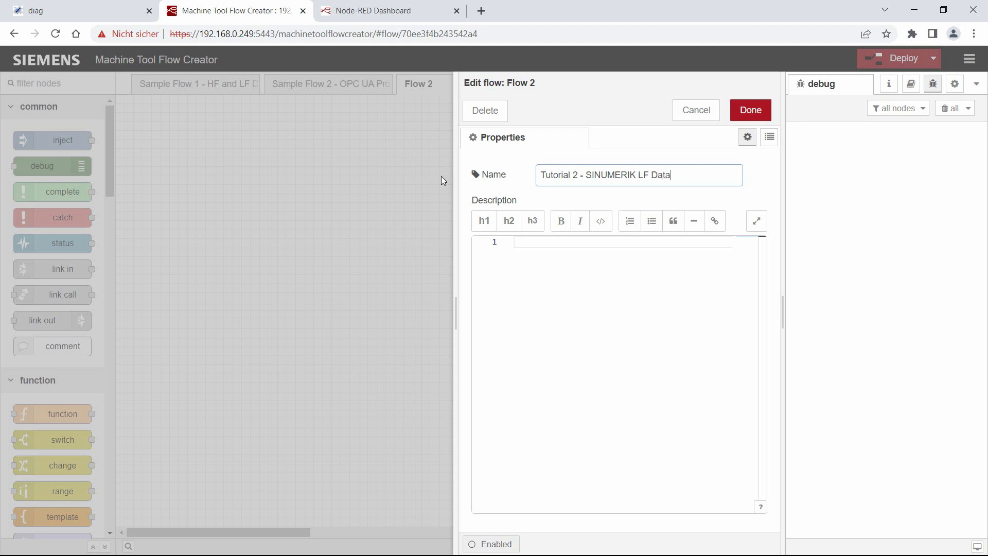
click(748, 111)
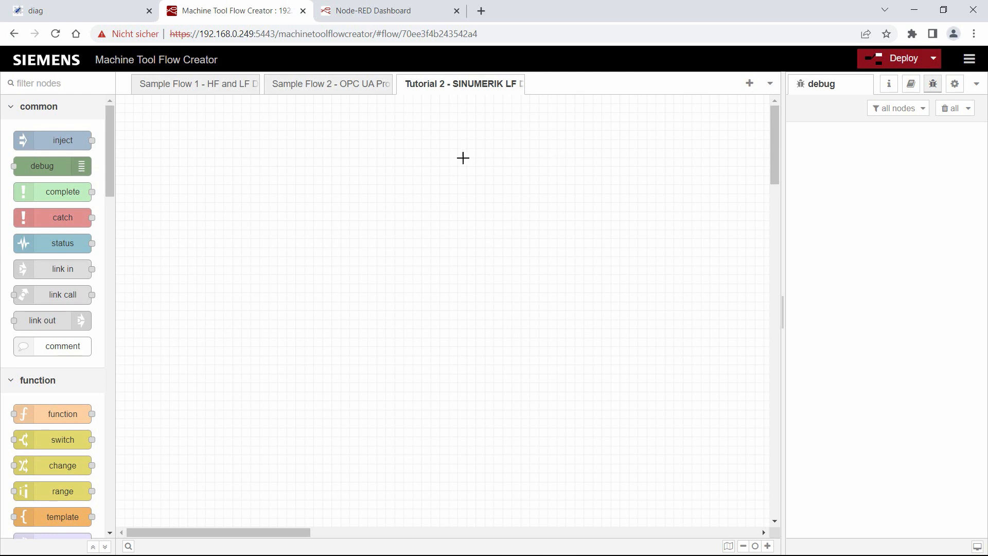
Add an inject node and a Parameter Service Reader node to the flow and wire the inject output to the reader's input.
drag(62, 140, 240, 157)
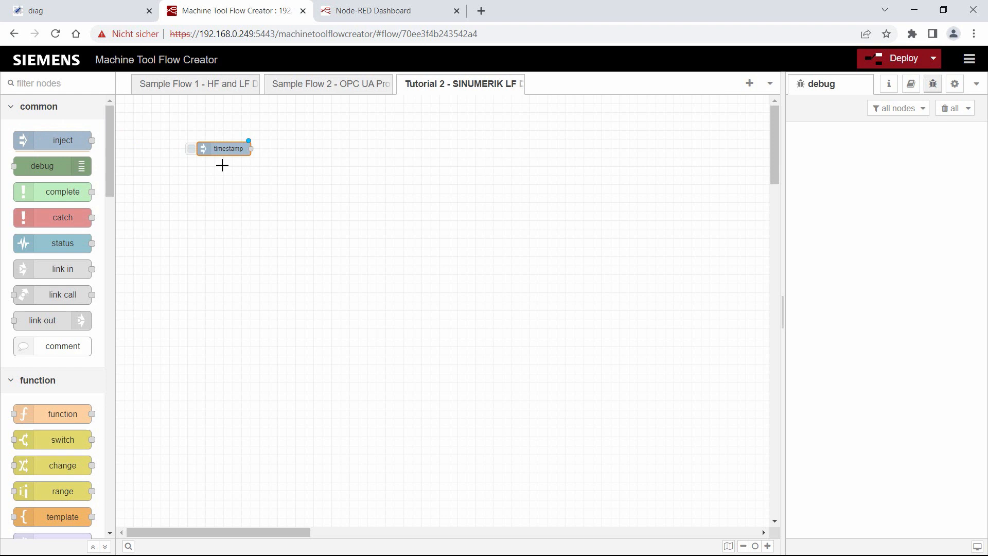
scroll(64, 320, down, 1)
scroll(64, 320, down, 20)
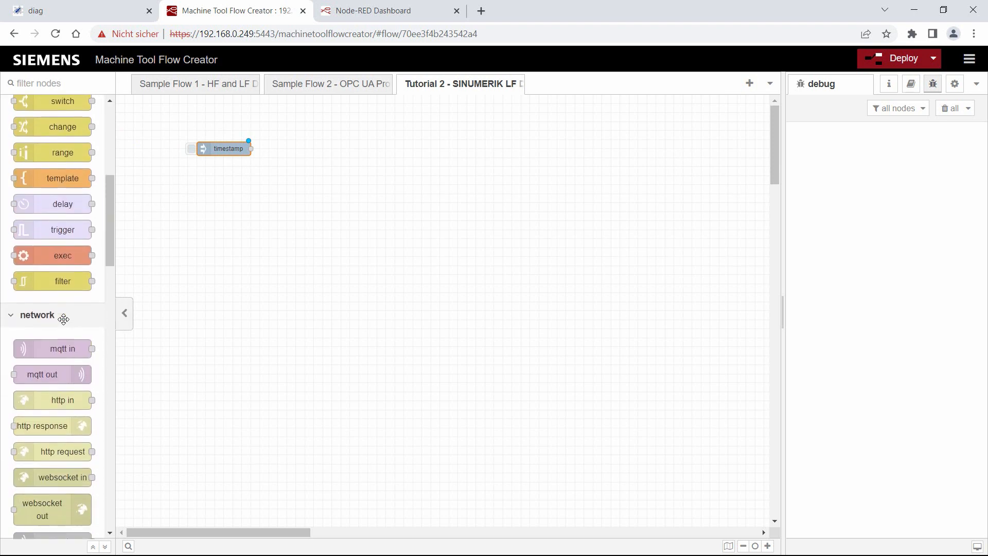
scroll(63, 320, down, 4)
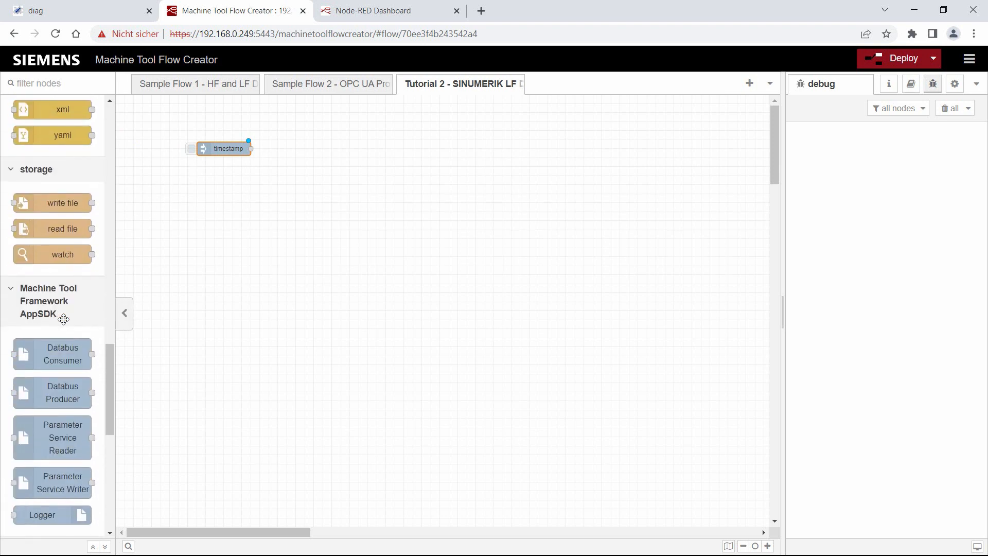
drag(49, 430, 372, 152)
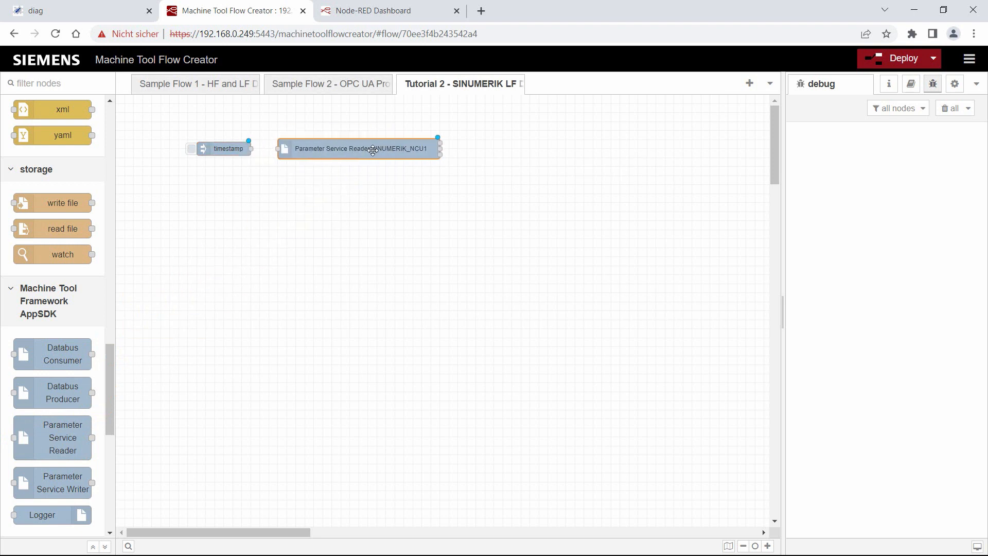
drag(250, 149, 279, 149)
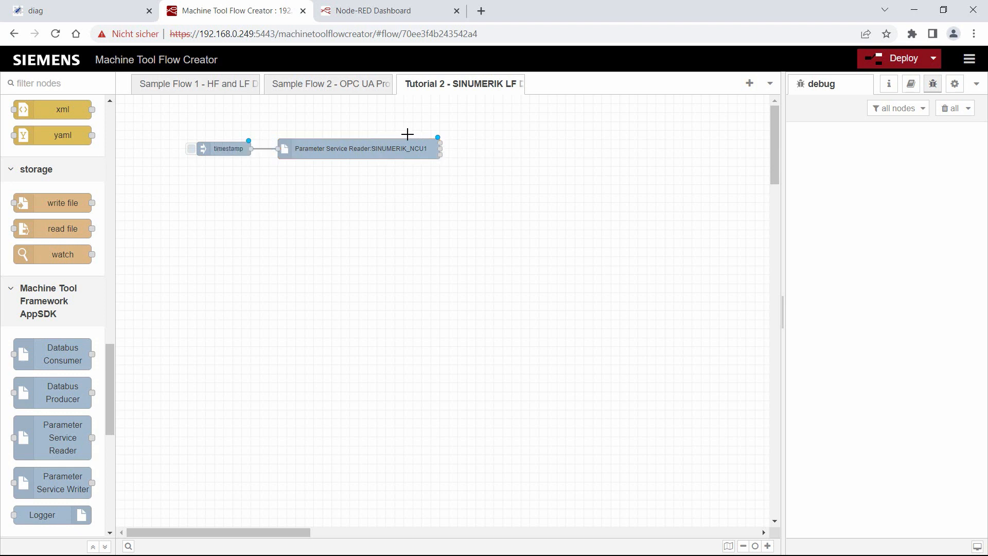
Copy the type cast comment, output type cast, Error message and Return code nodes from Sample Flow 2 into Tutorial 2 and wire them to the reader's outputs.
click(357, 98)
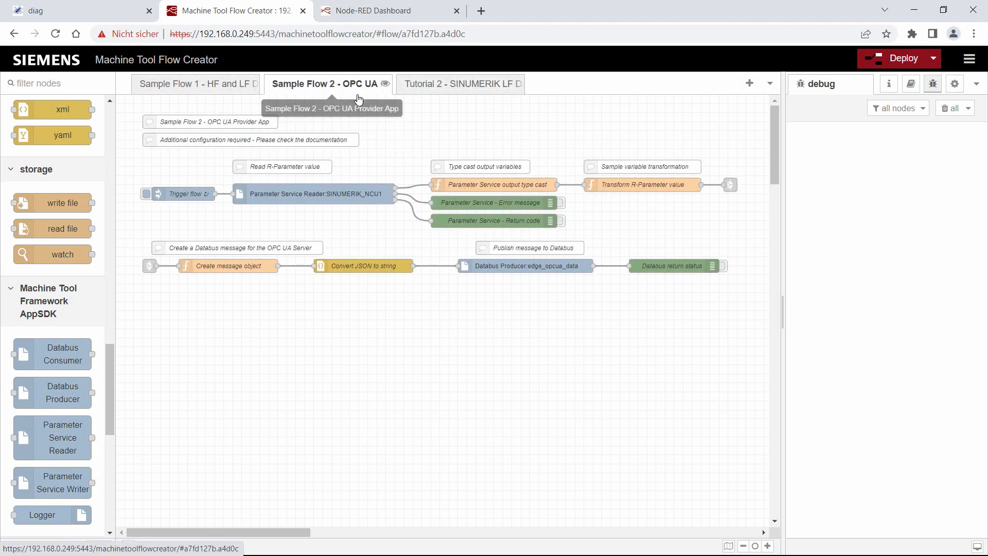
click(452, 164)
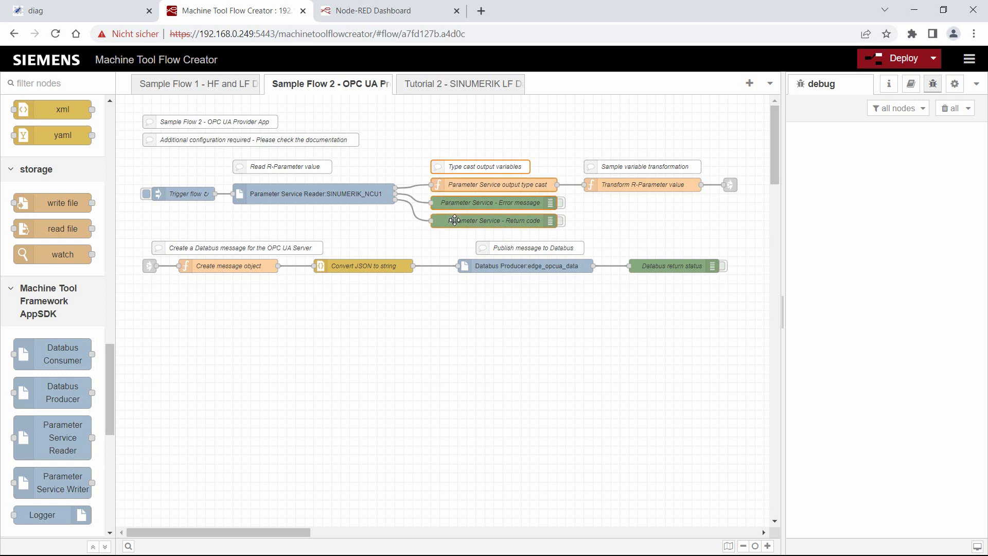
key(ctrl+c)
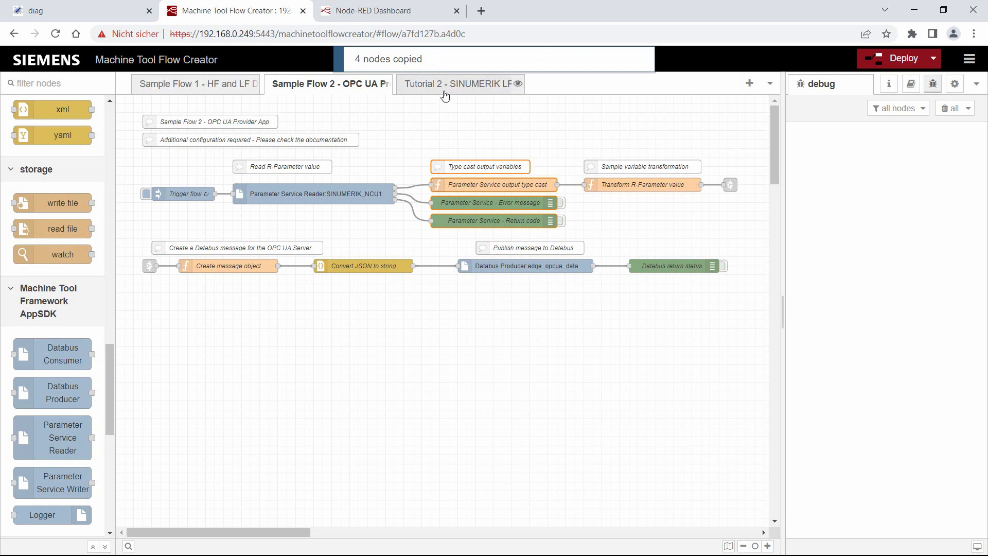
click(445, 92)
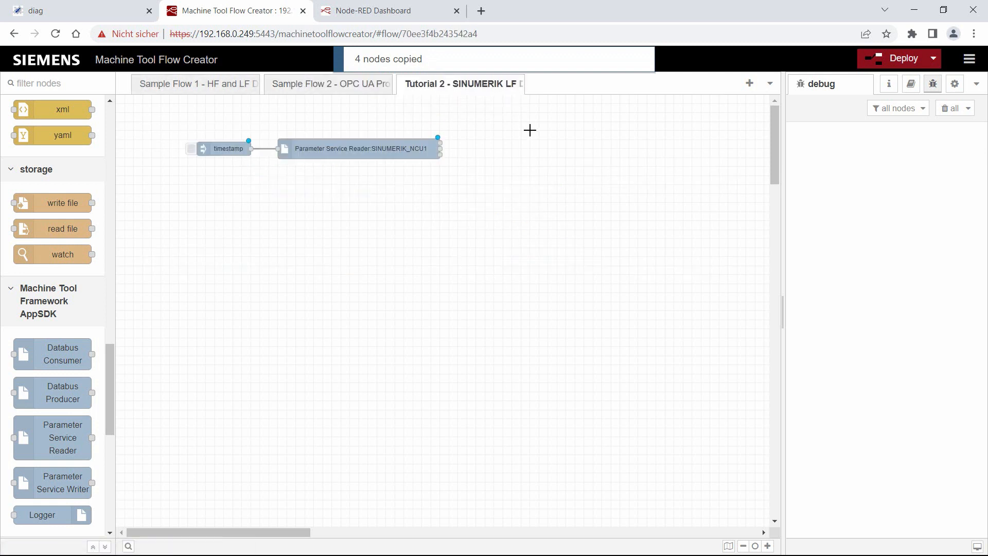
key(ctrl+v)
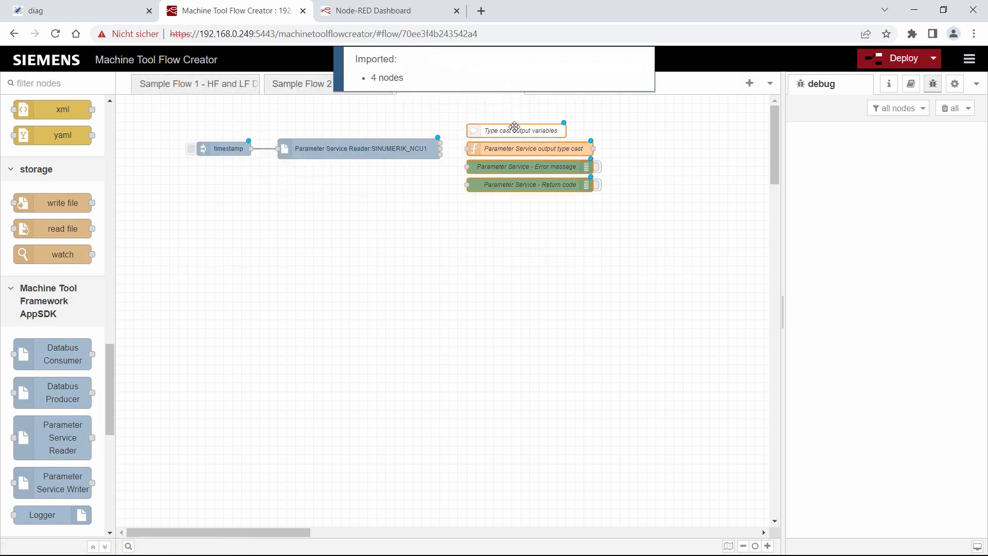
click(515, 124)
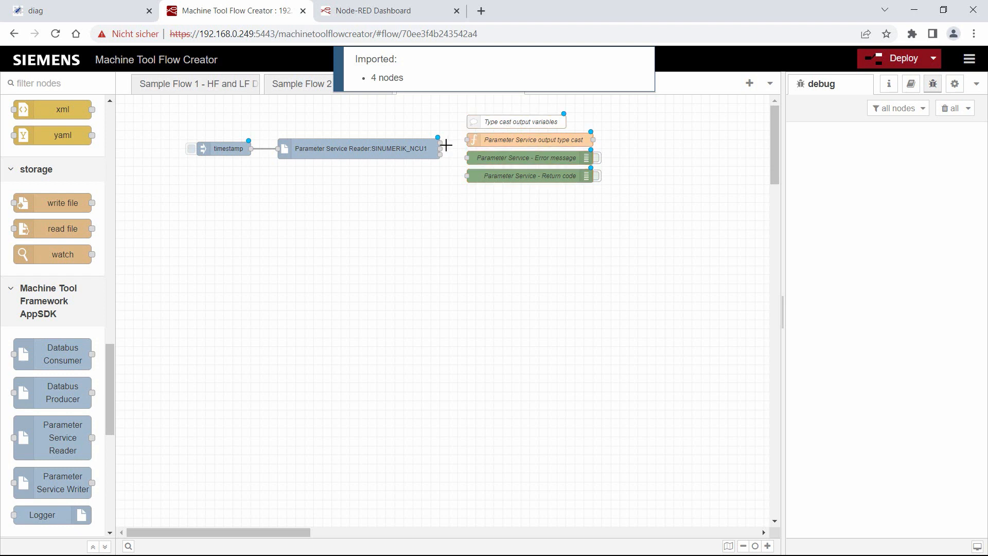
drag(441, 143, 467, 140)
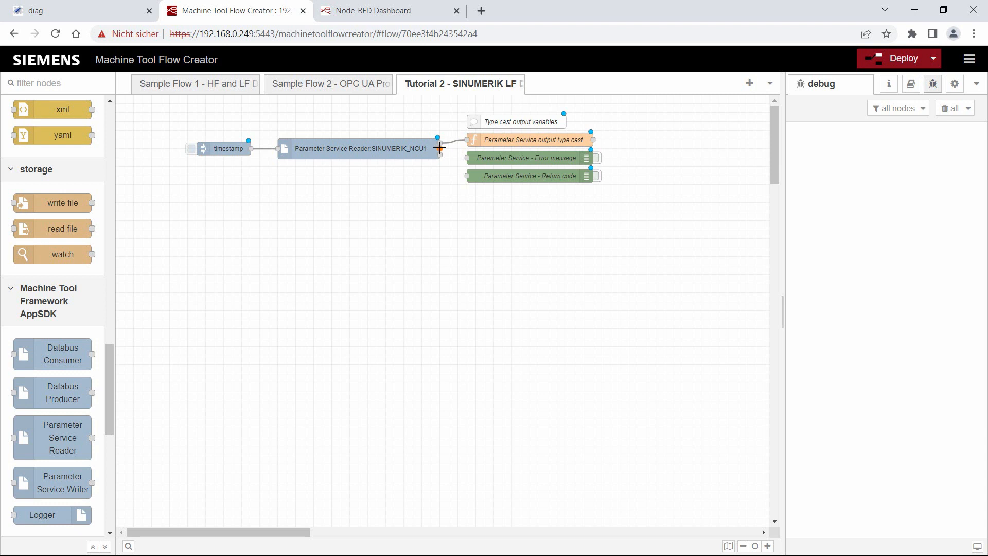
drag(440, 148, 469, 175)
Add a debug node beside the Parameter Service output type cast function and wire the function's output to it.
scroll(82, 212, up, 10)
scroll(81, 212, up, 6)
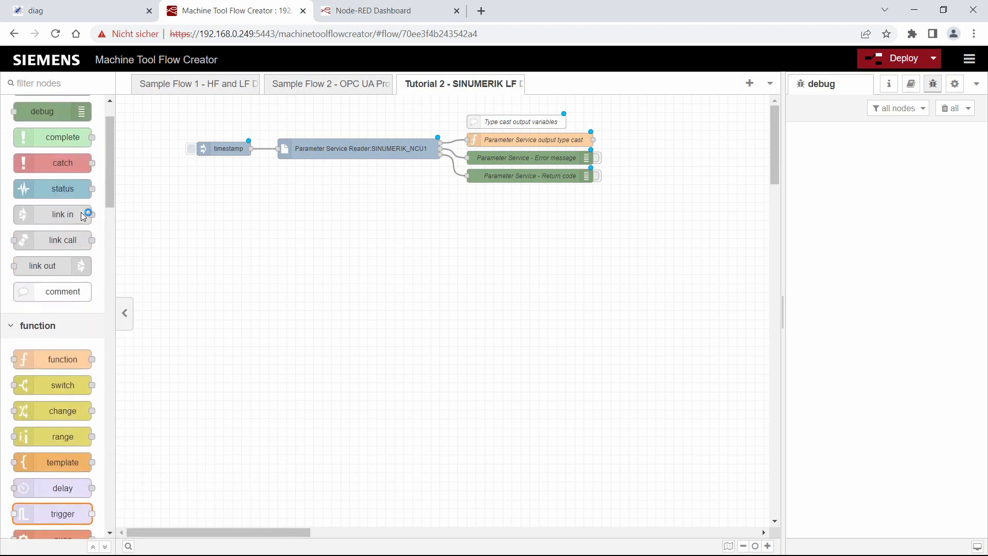
drag(73, 129, 682, 141)
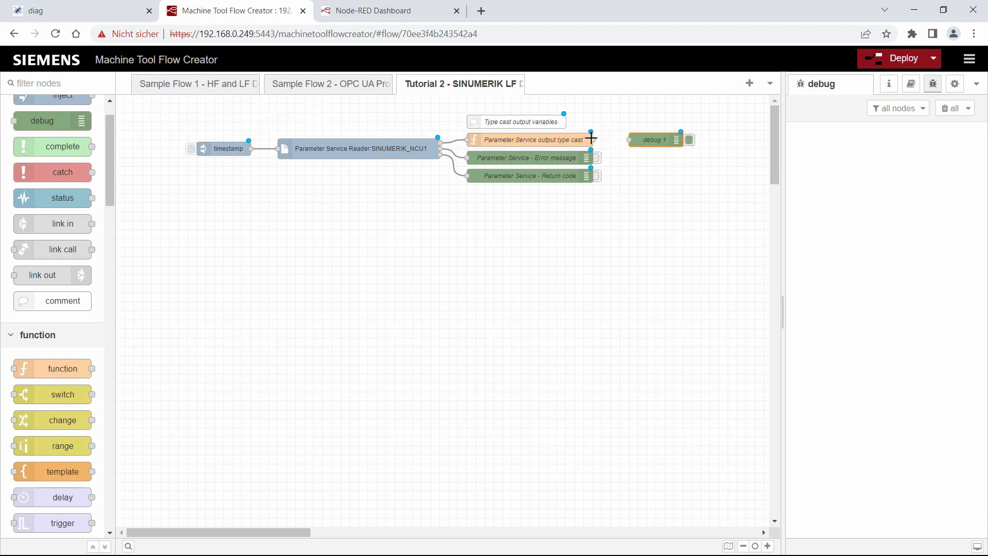
drag(591, 139, 630, 139)
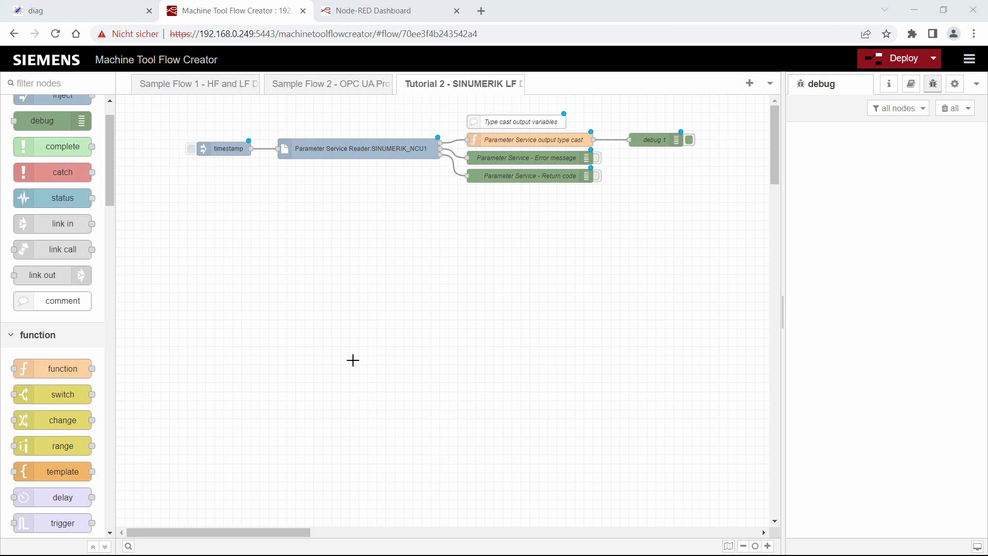
Set the inject node's payload to a JSON array of variable_name entries for /Channel/State/progstatus[u1,c1], DB2.DBX185.4 and /NC/_N_NC_GD2_ACX/EDGE_AMWMONITOR_RESULT.
click(235, 148)
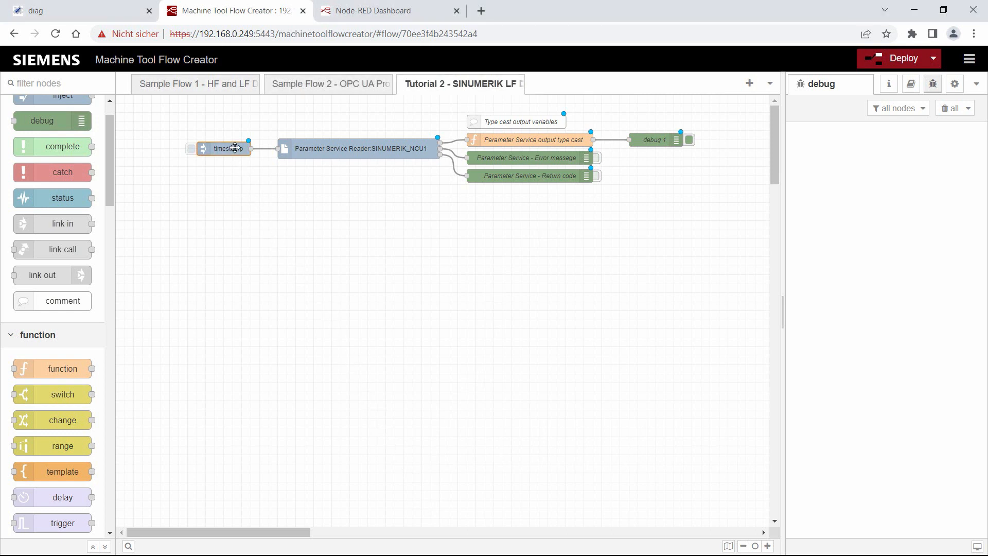
double_click(235, 148)
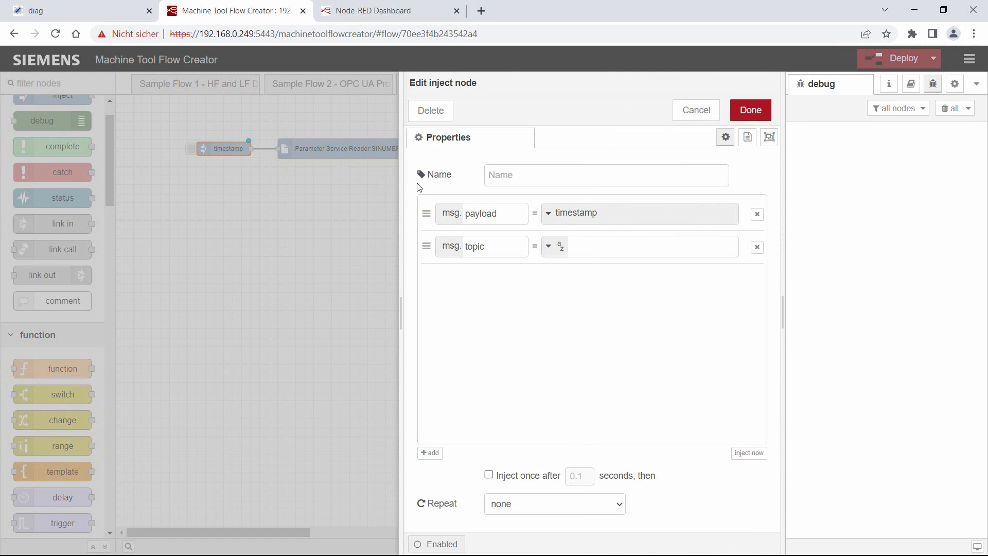
click(573, 211)
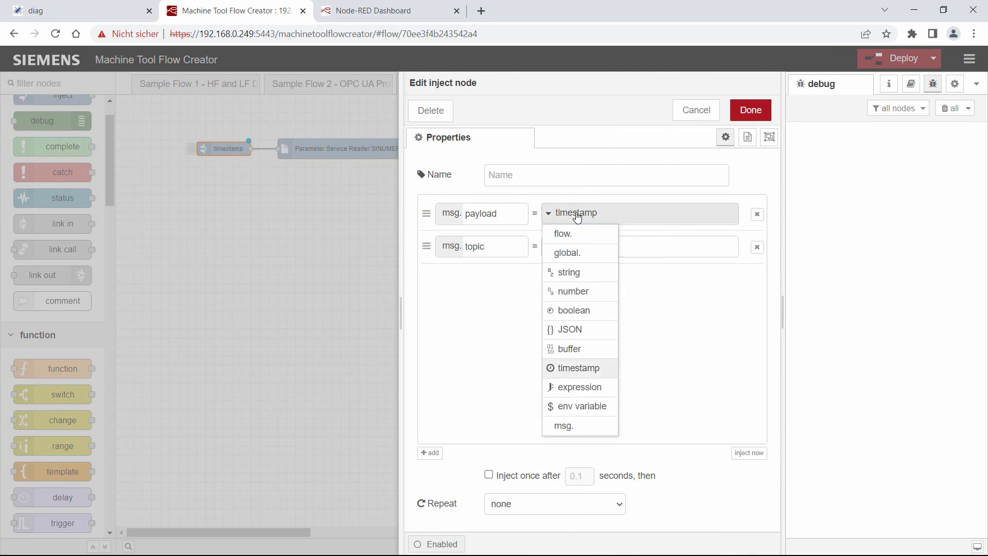
click(596, 330)
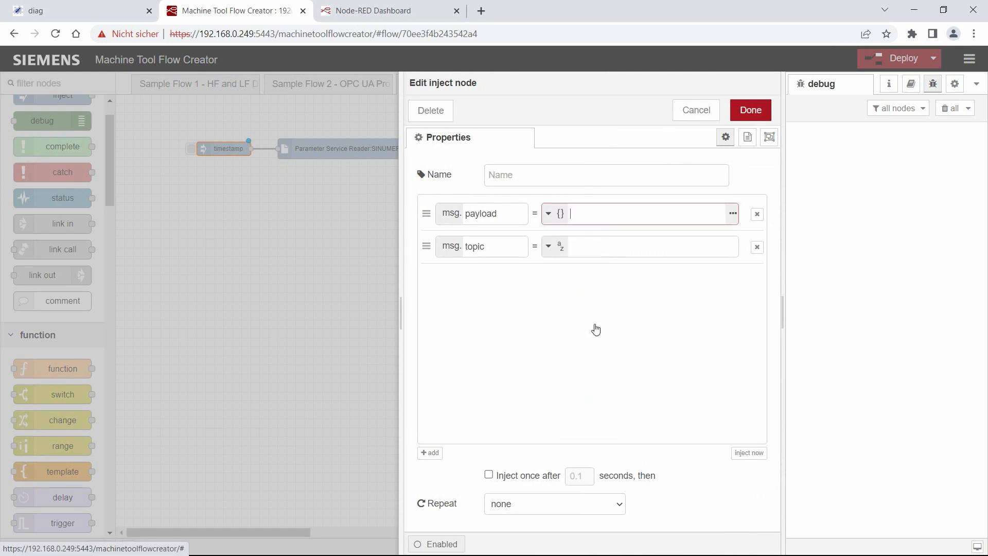
click(731, 221)
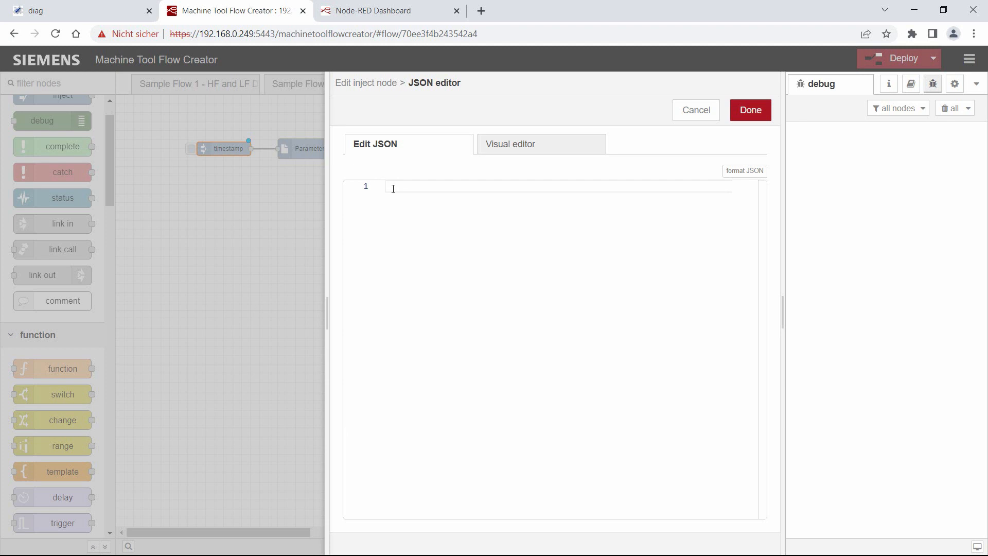
key(ctrl+v)
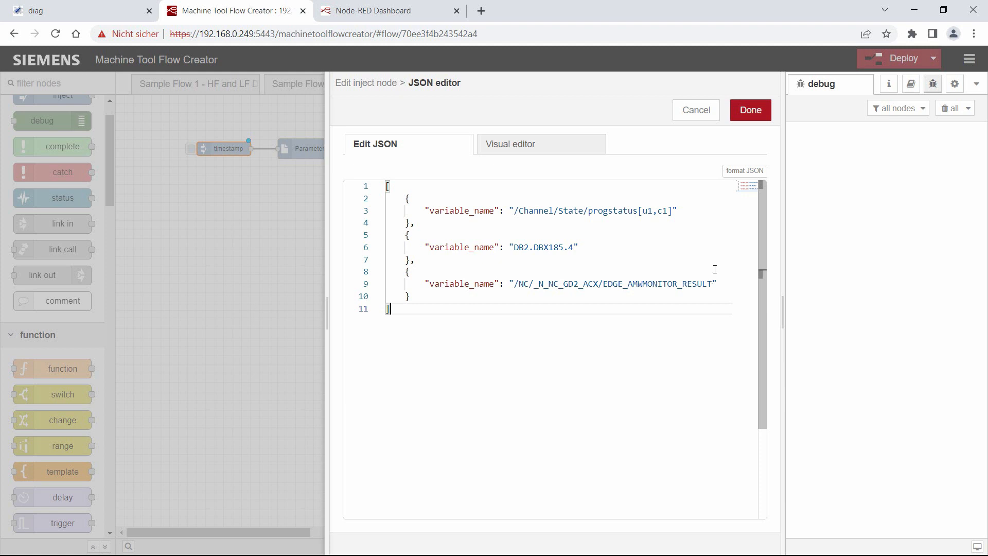
click(751, 110)
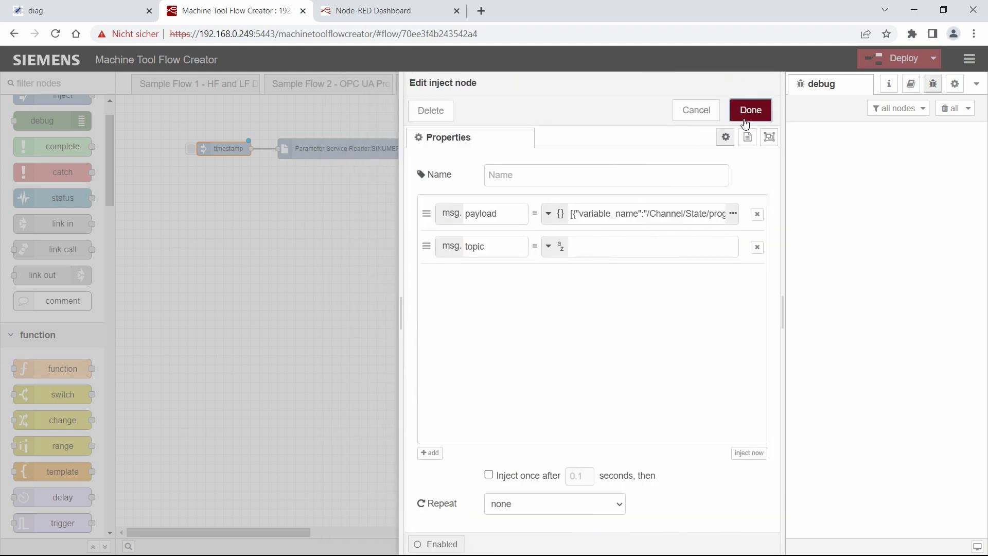
click(744, 118)
click(744, 120)
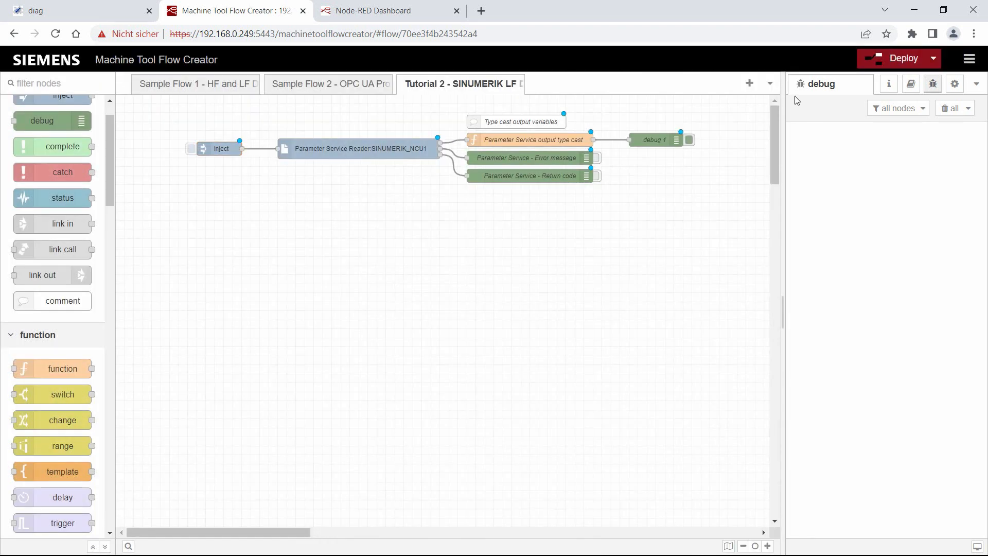
Deploy the flow, trigger the inject node once and expand the received payload object in the debug output.
click(875, 59)
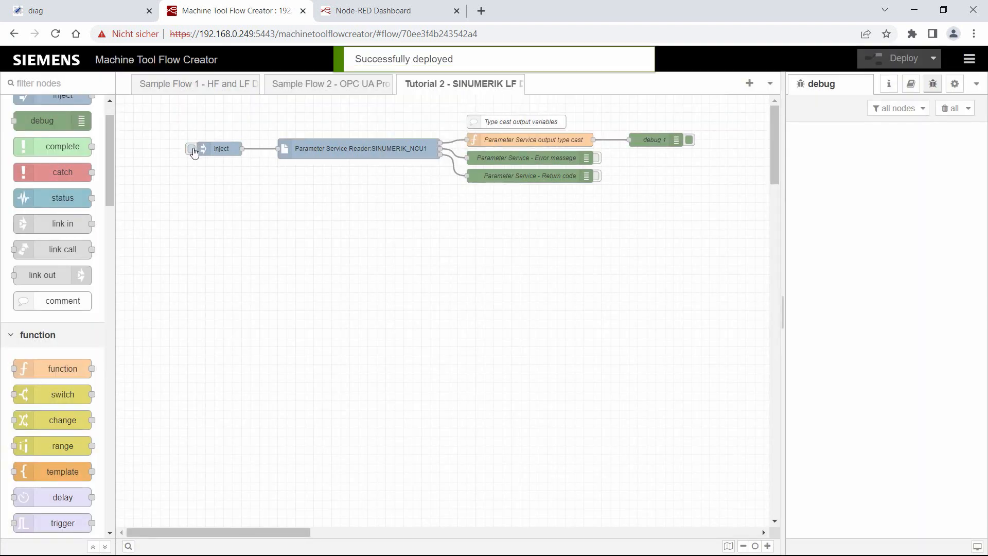
click(192, 150)
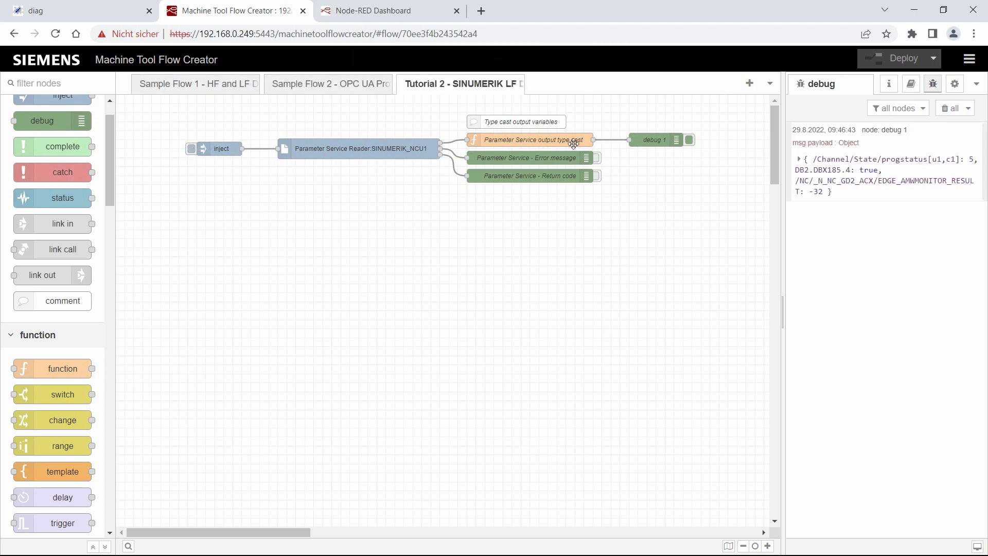
click(803, 173)
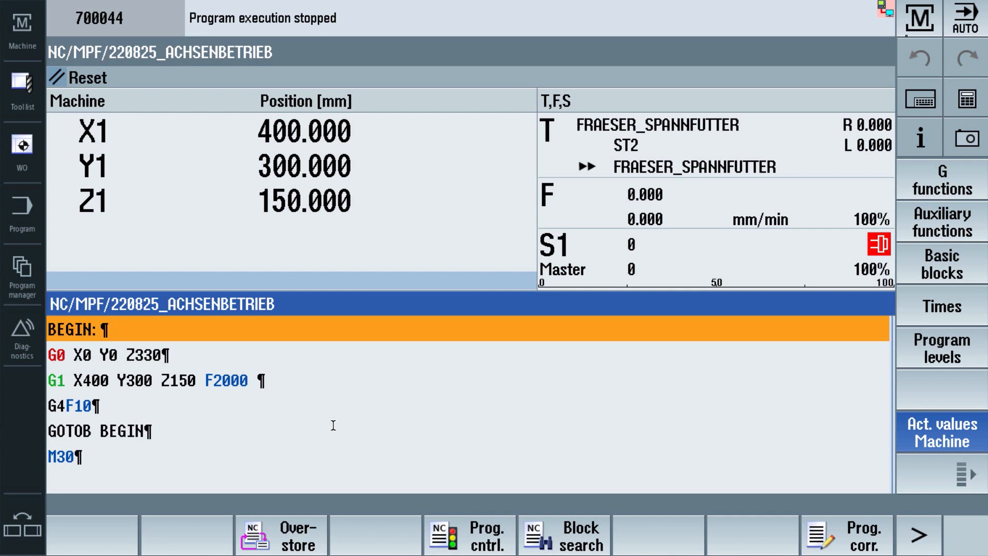
Switch to the machine's control interface and look up EDGE_AMWMONITOR_RESULT among the global user variables for comparison.
click(933, 9)
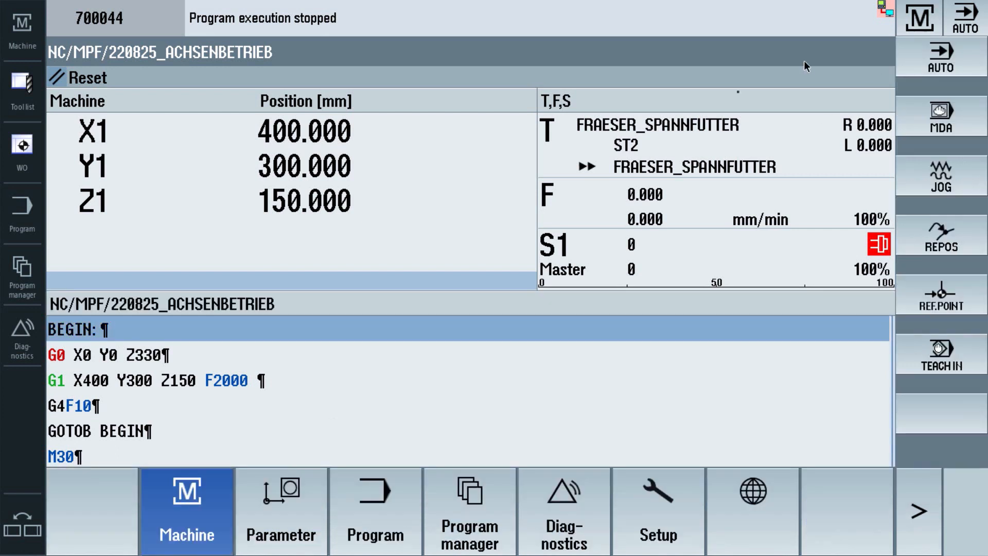
click(304, 474)
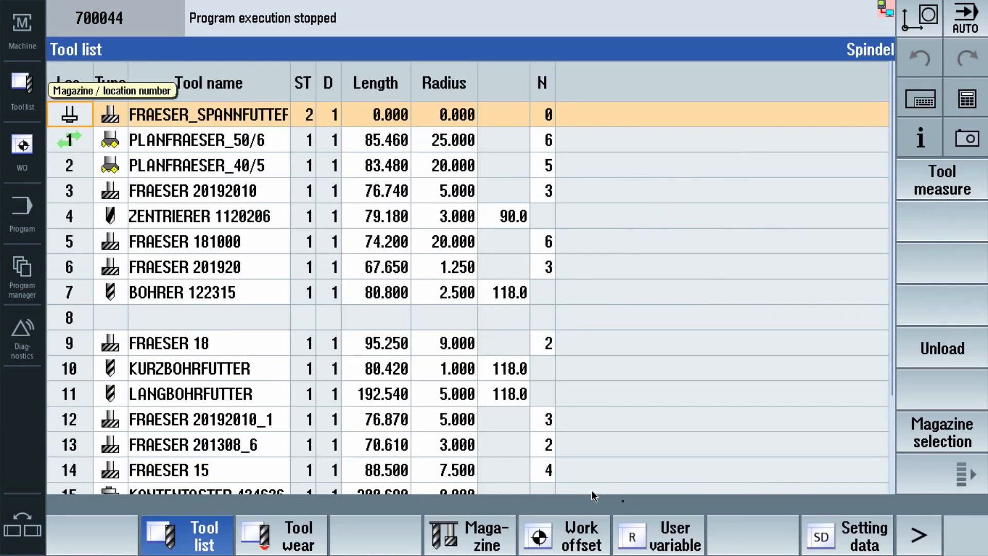
click(695, 544)
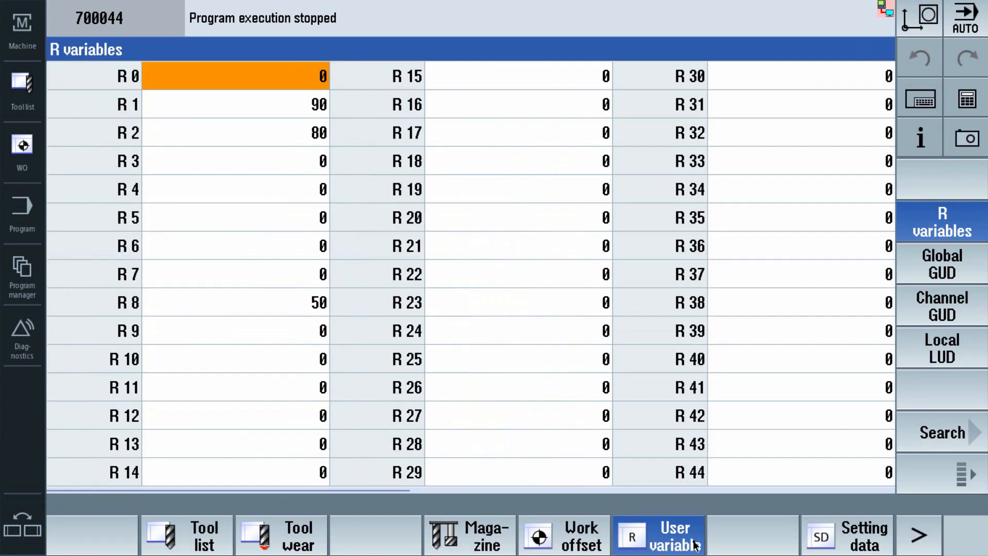
click(930, 273)
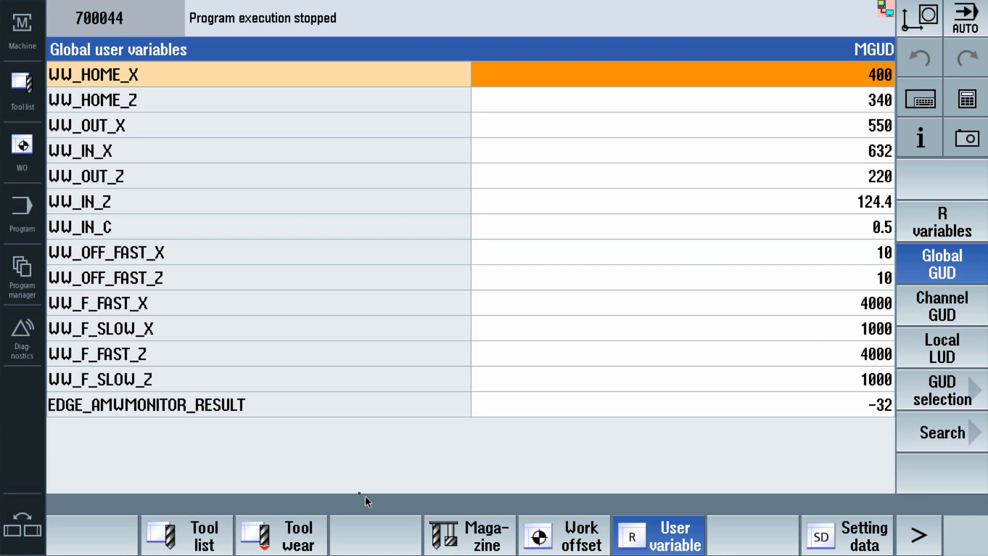
click(437, 390)
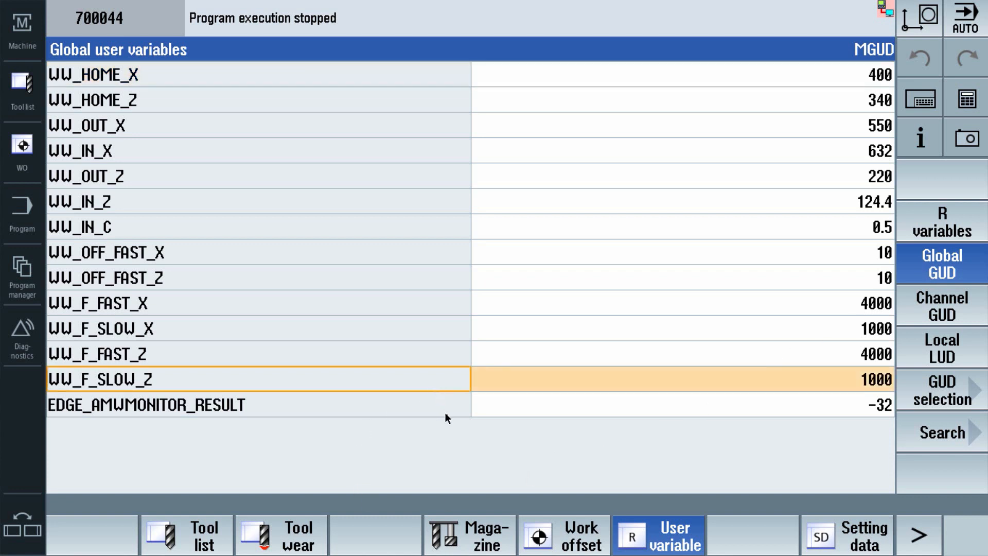
click(446, 407)
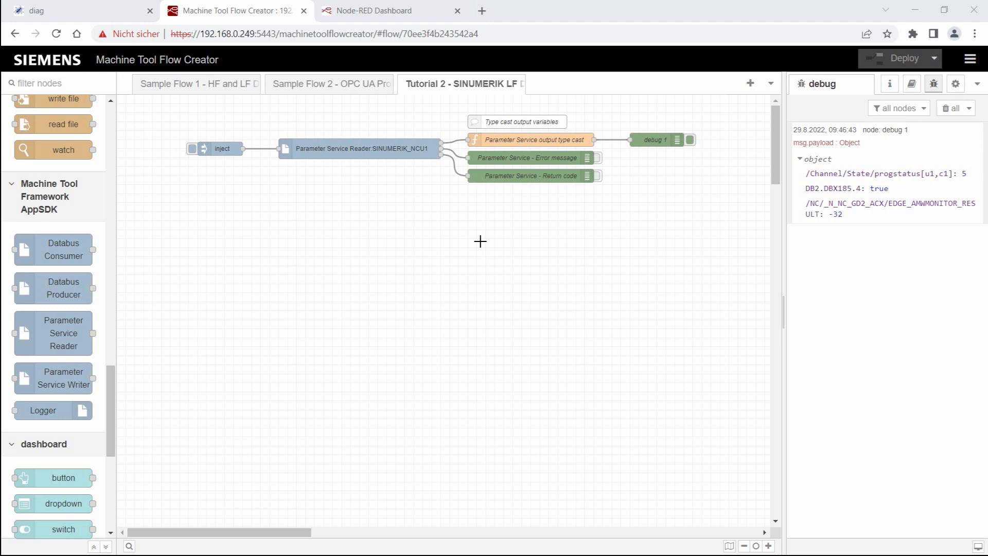
Open the edgeint MindSphere tenant in a new browser tab and select the asset MTS_FB1_DEV_V3.2 in App Management.
click(482, 11)
text(edg)
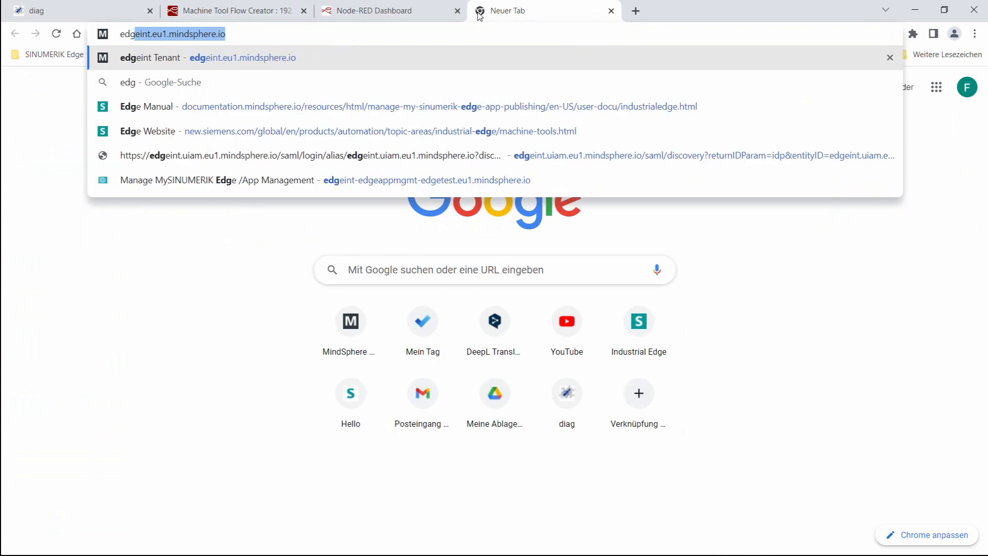
key(Return)
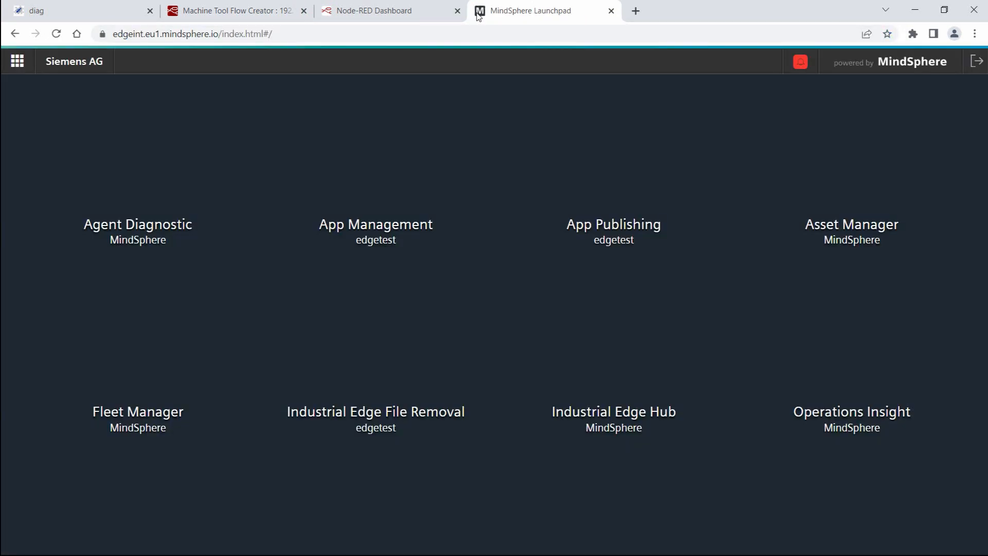
click(411, 151)
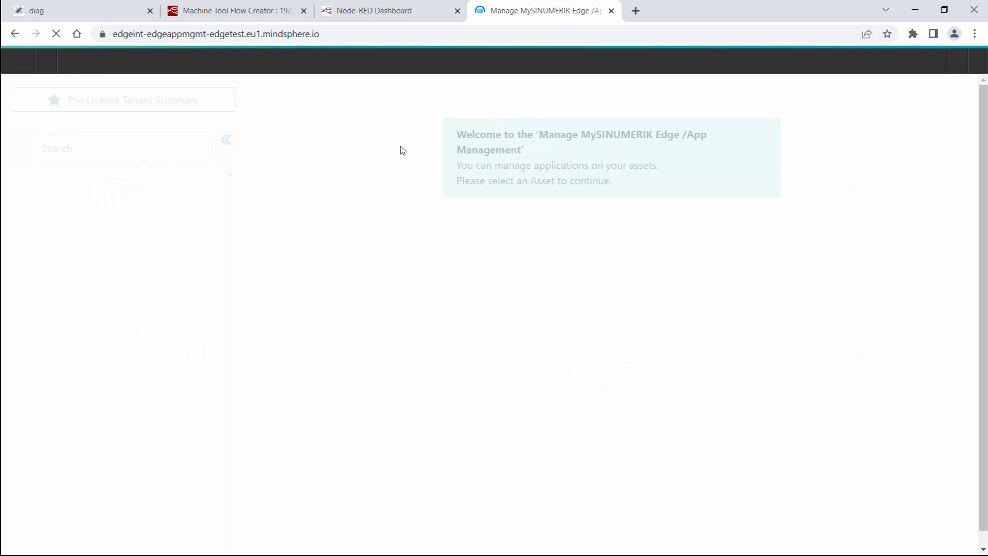
click(162, 155)
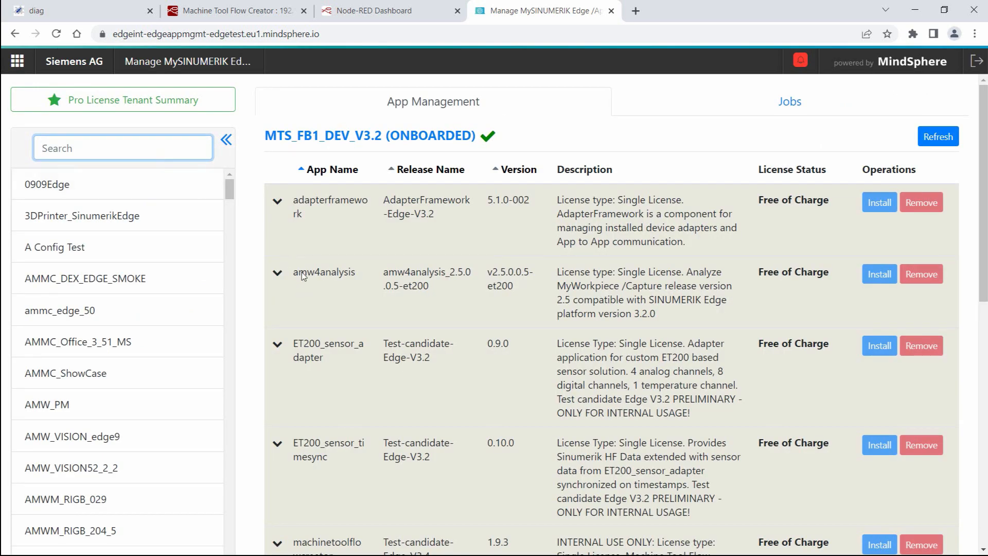
Open the configuration of the machinetoolflowcreator app instance and display it as code.
scroll(300, 286, down, 4)
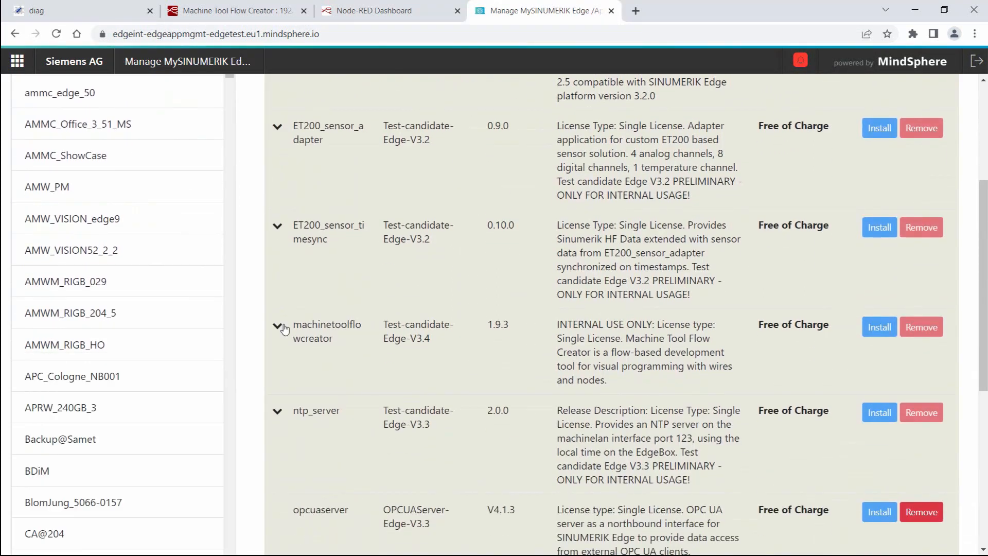
click(281, 325)
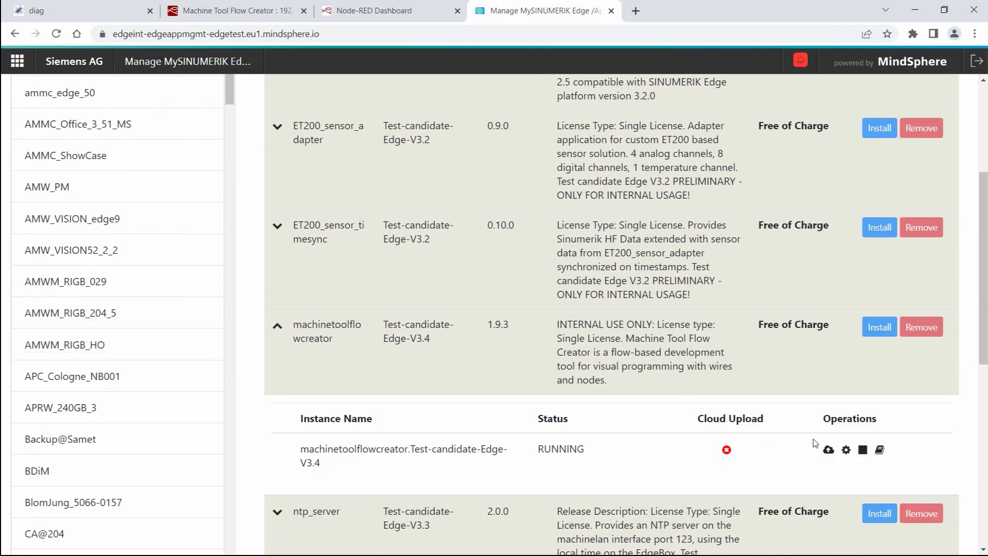
click(847, 449)
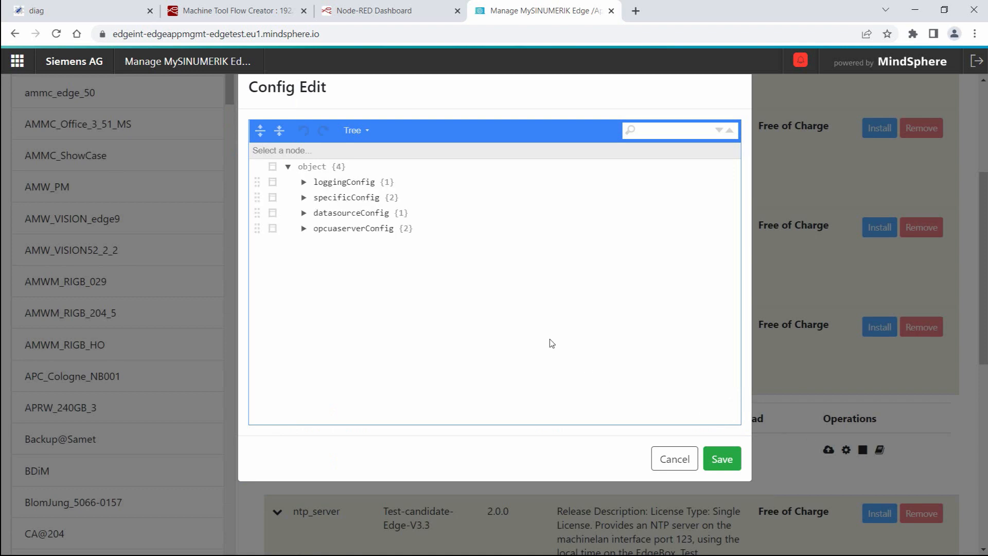
click(364, 133)
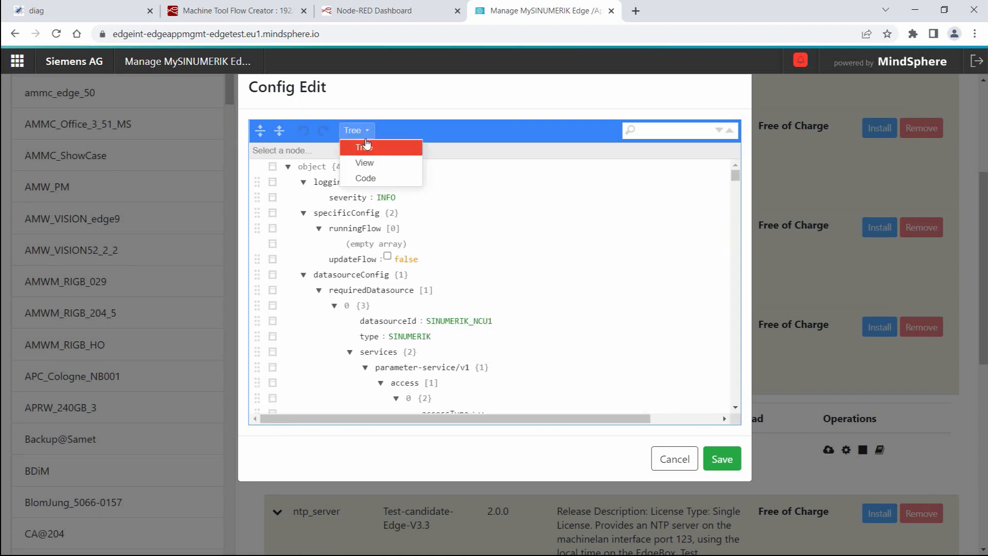
click(391, 179)
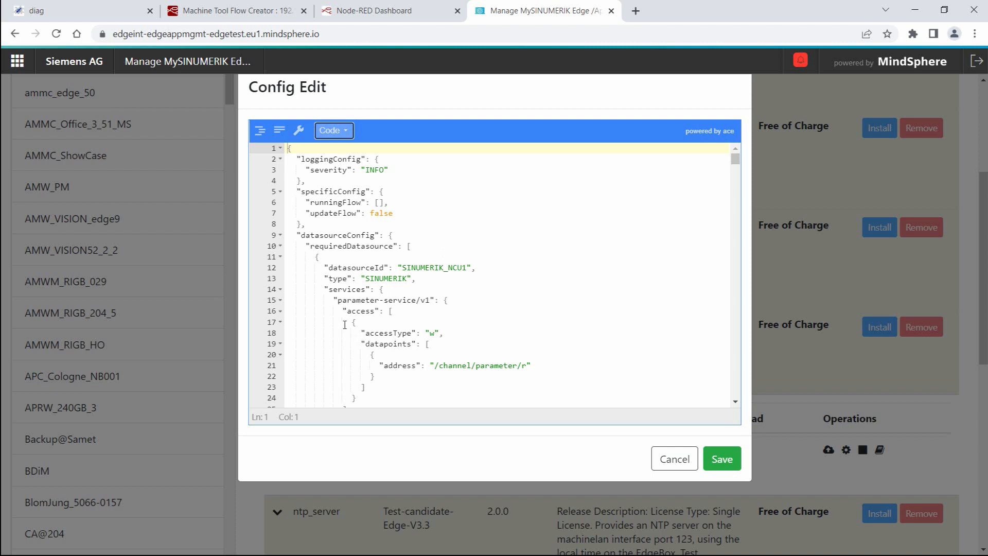
Add a datapoint with the address DB2.DBX185.4 after /channel/parameter/r in the parameter-service write access list.
click(434, 374)
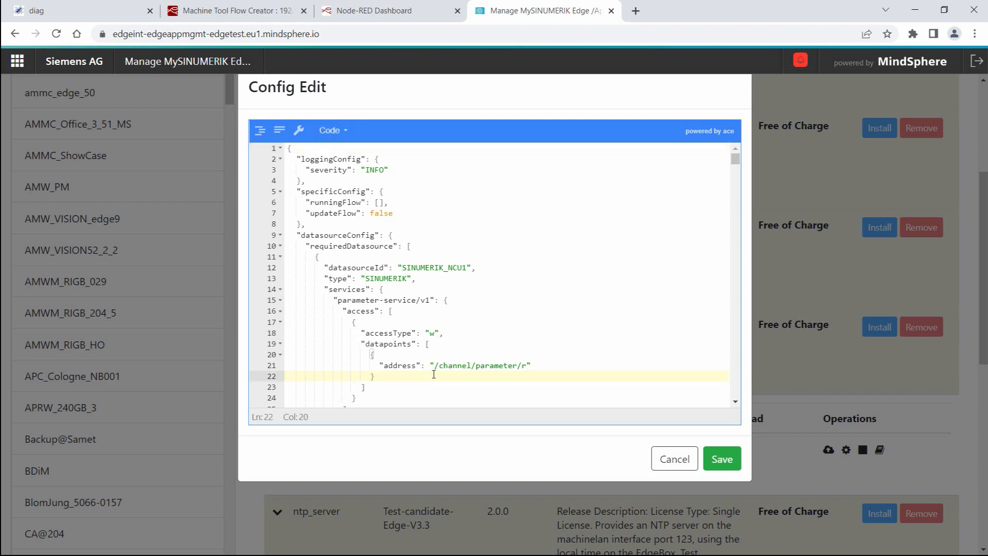
text(,)
key(Return)
text({})
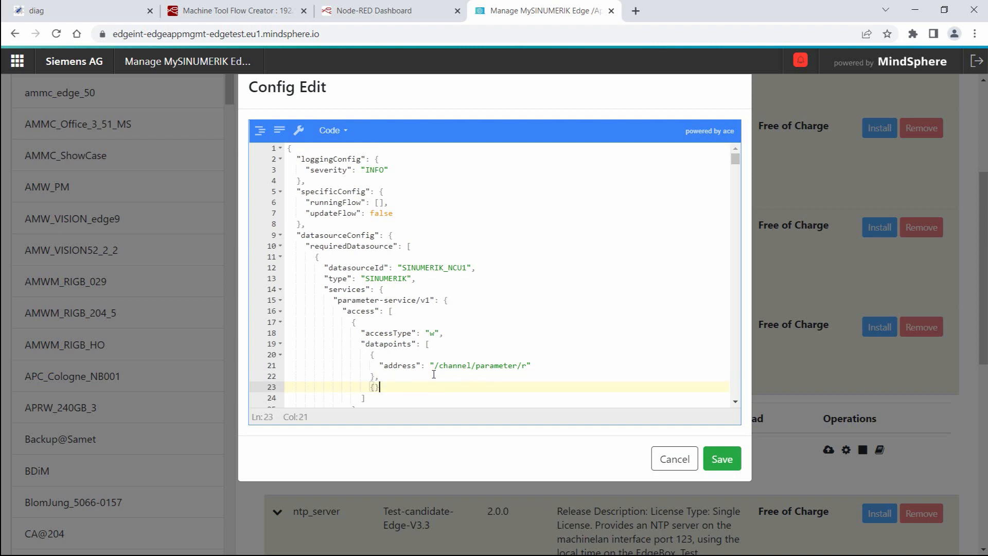
key(Return)
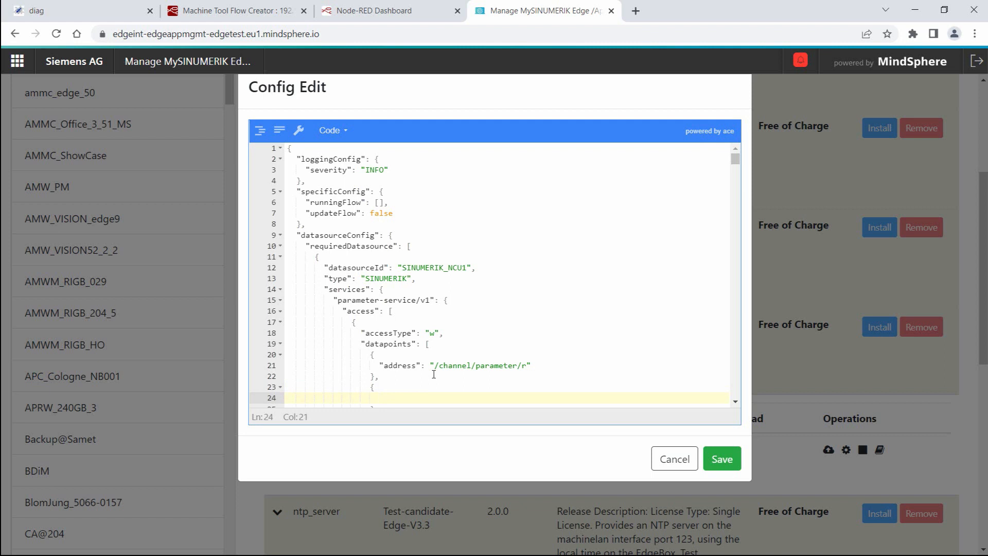
text("address": "DB2.DBX185.4)
Insert a sinumerik_lf_data subscription as first entry, with messageName programStatusChanged, quality data_event and datapoint address /Channel/State/progStatus[u1,1].
scroll(434, 374, down, 5)
scroll(434, 374, down, 1)
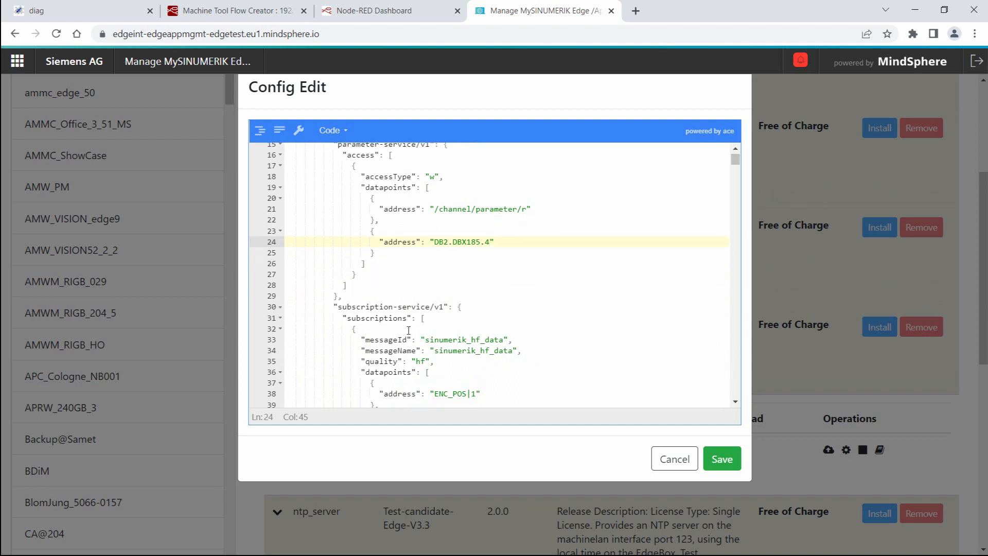
click(427, 319)
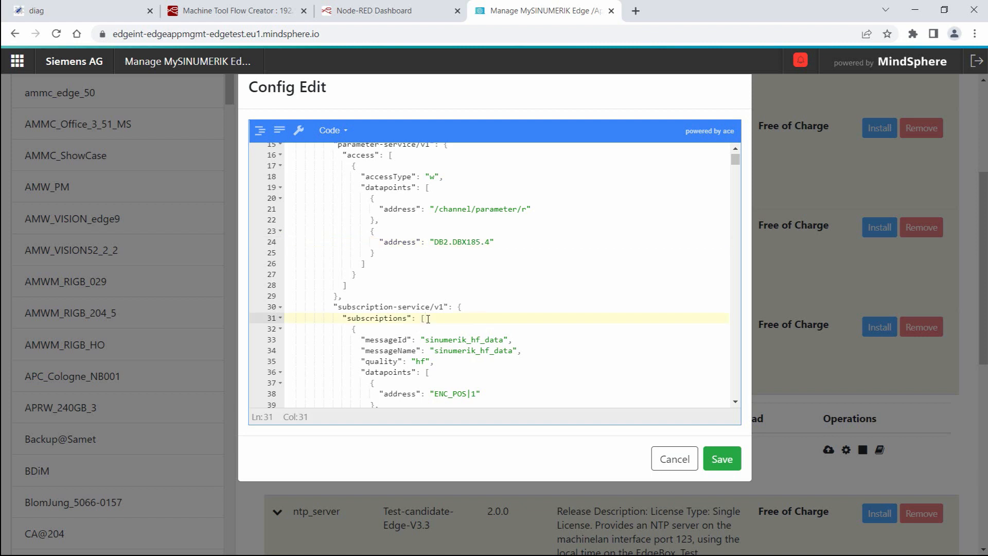
key(Return)
text({   "messageId": "sinumerik_lf_data",   "messageName": "programStatusChanged",   "quality": "data_event",   "datapoints": [     {       "address": "/Channel/State/progStatus[u1,1]"     }   ] },)
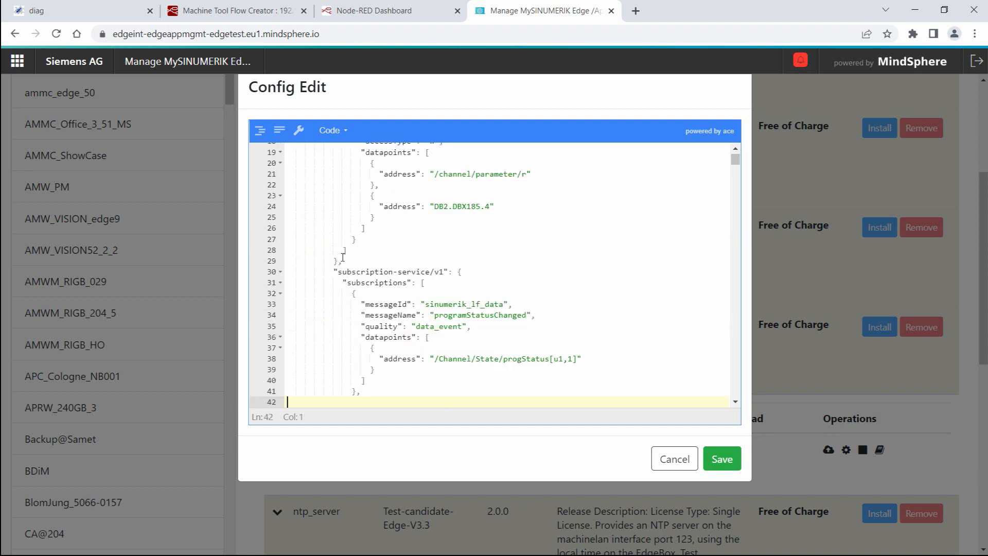
click(444, 303)
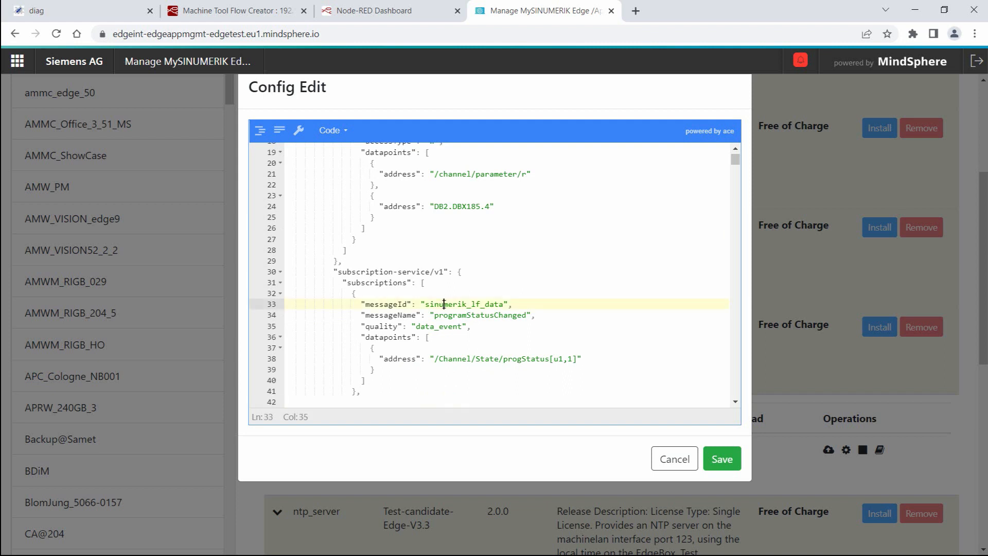
click(445, 316)
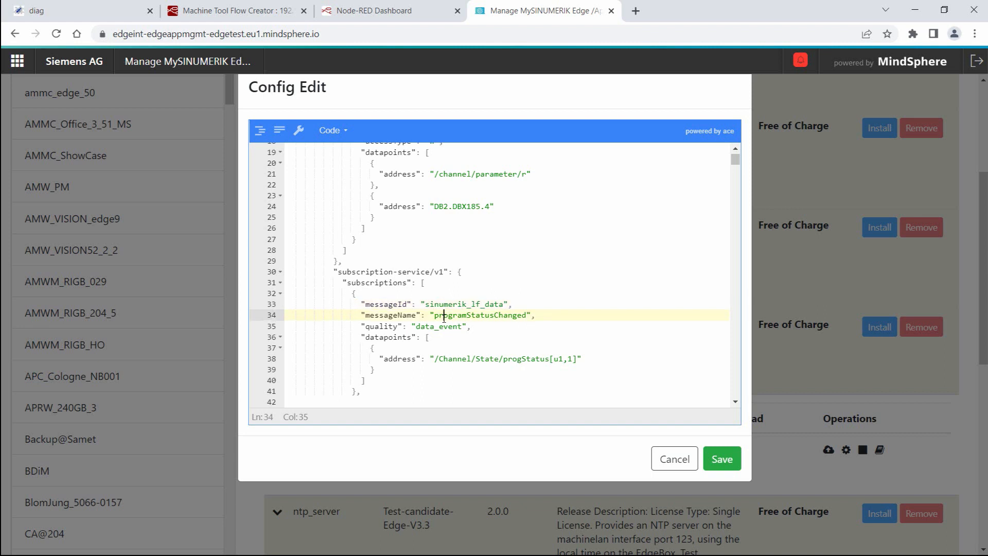
drag(431, 359, 582, 360)
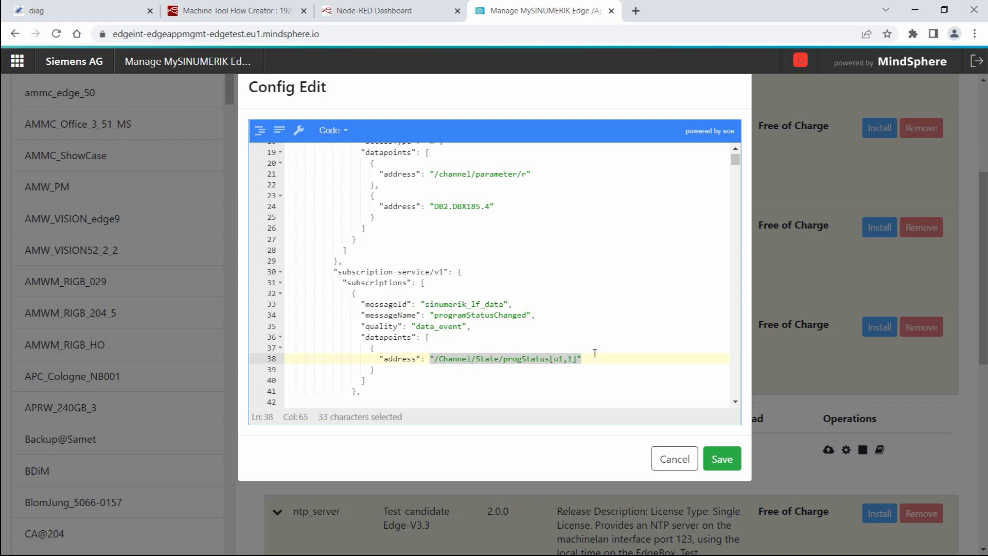
click(596, 354)
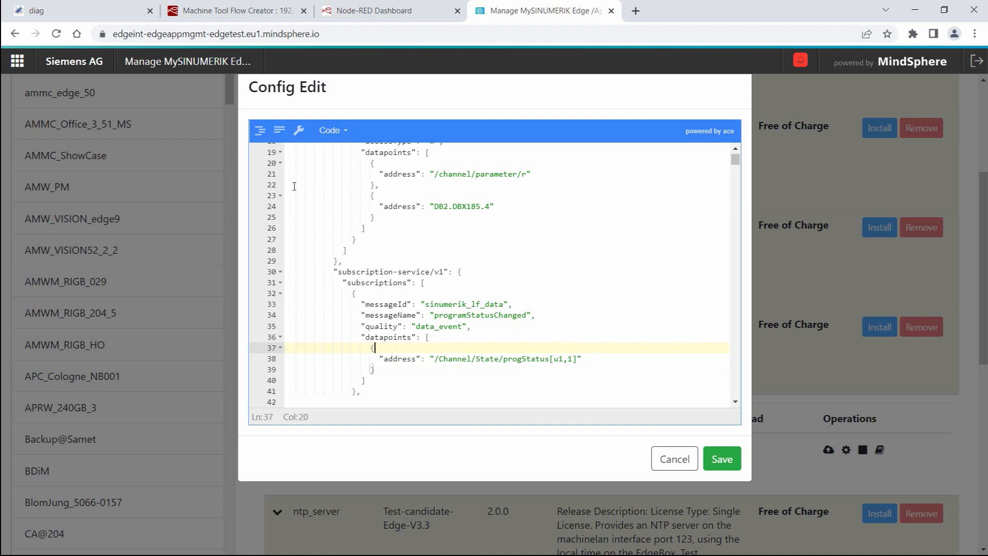
Format the configuration code, save it and confirm the order of the array items.
click(260, 131)
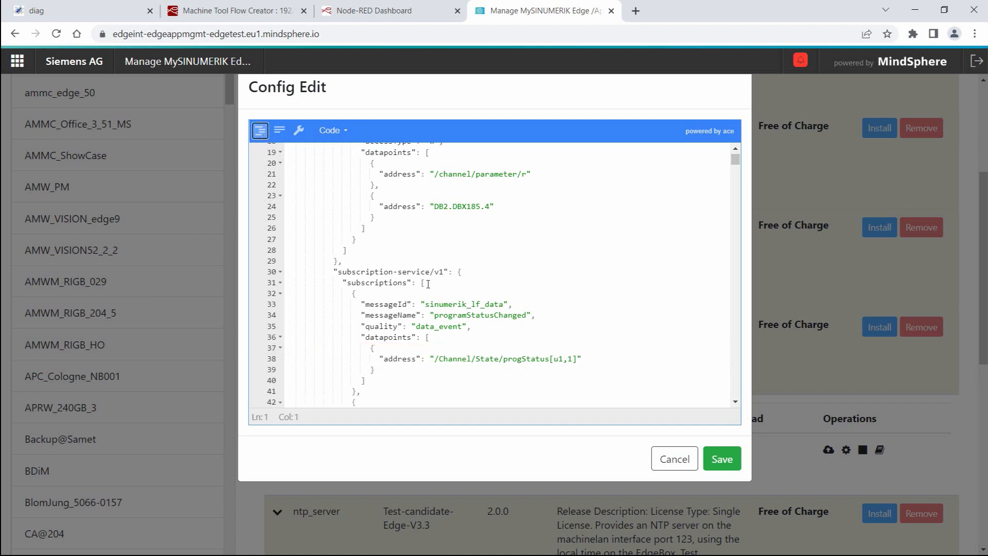
click(721, 460)
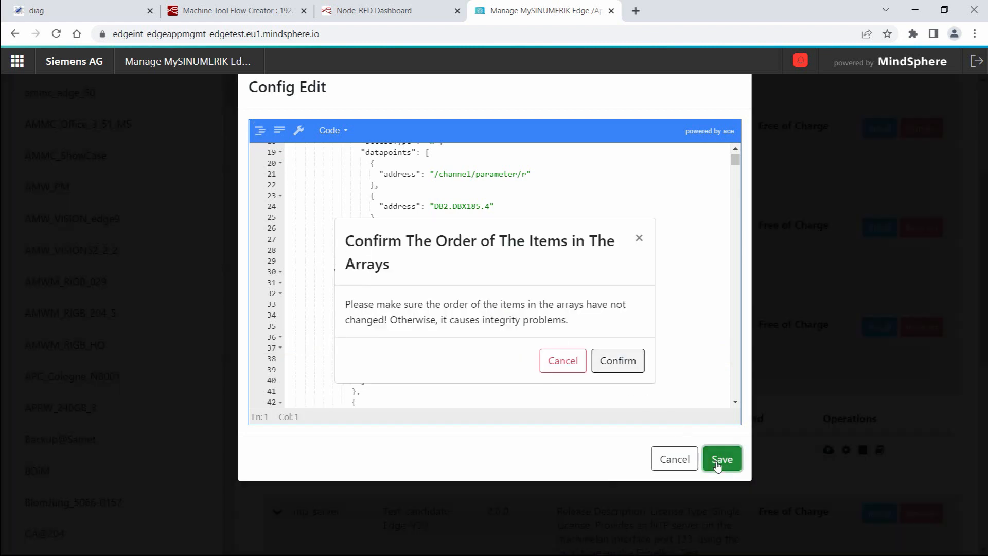
click(623, 362)
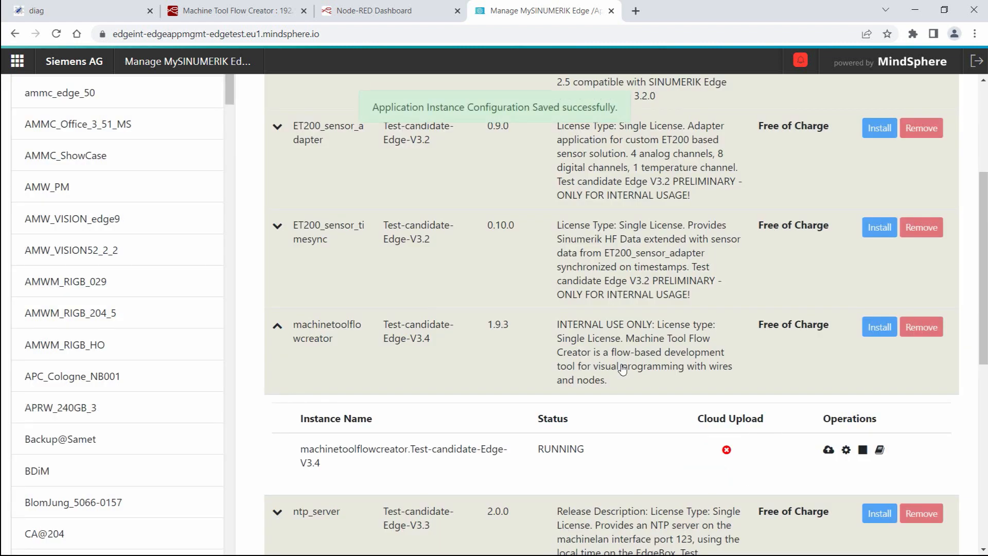
Check the asset's configuration jobs and refresh the list to follow the newest job's state.
scroll(576, 356, up, 4)
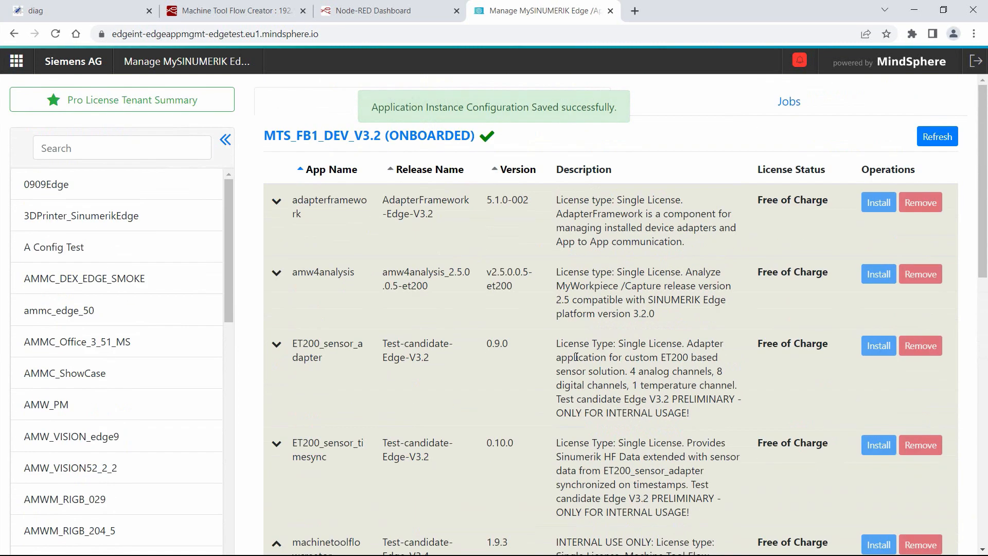
click(759, 110)
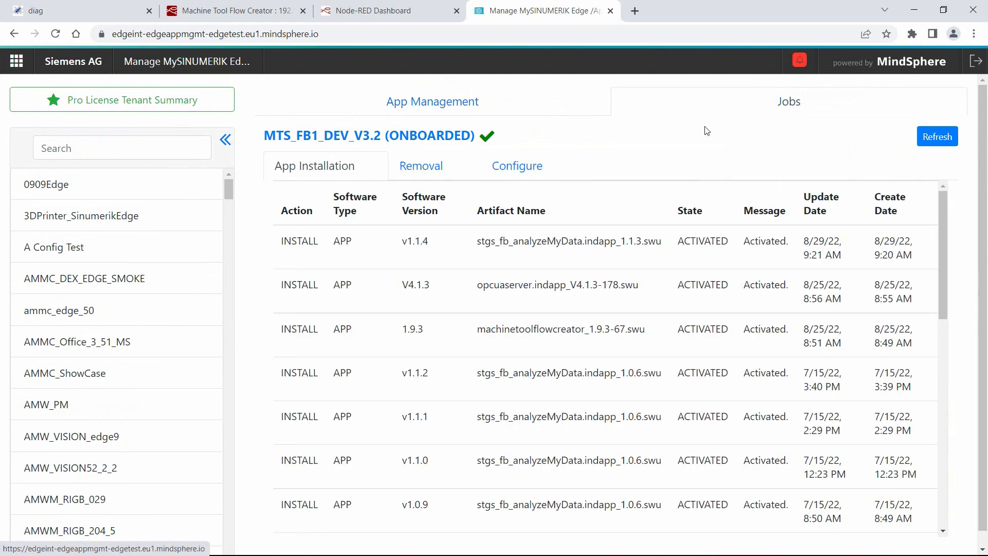
click(535, 169)
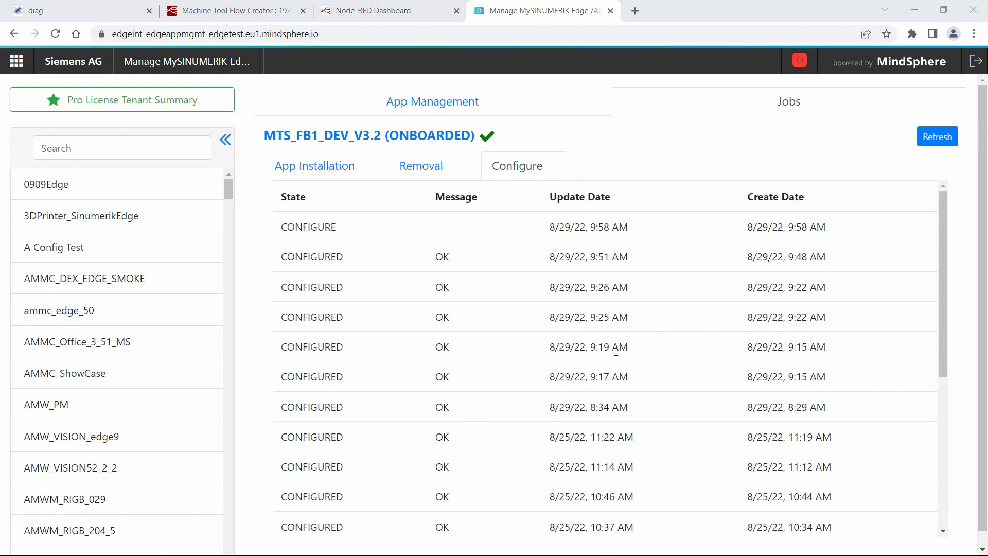
click(927, 144)
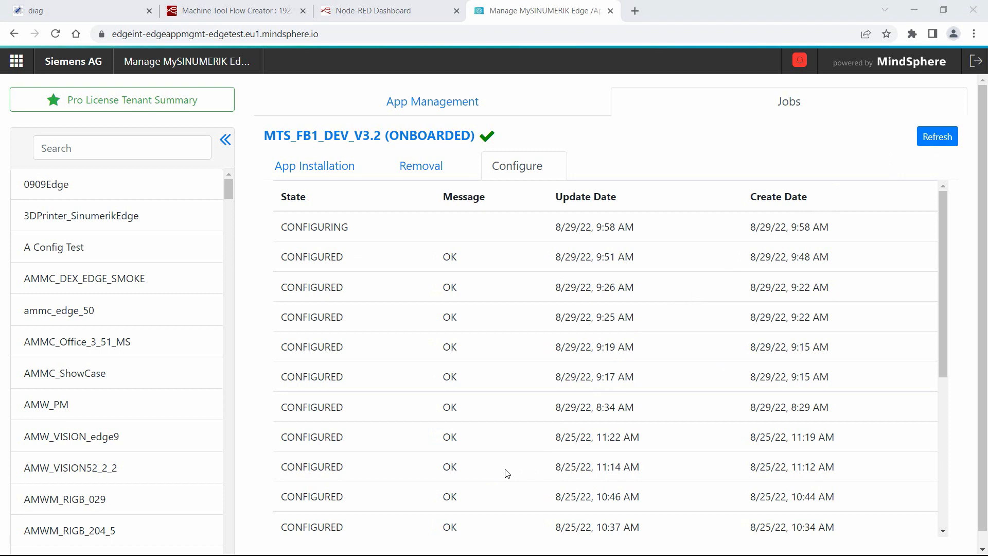
click(934, 148)
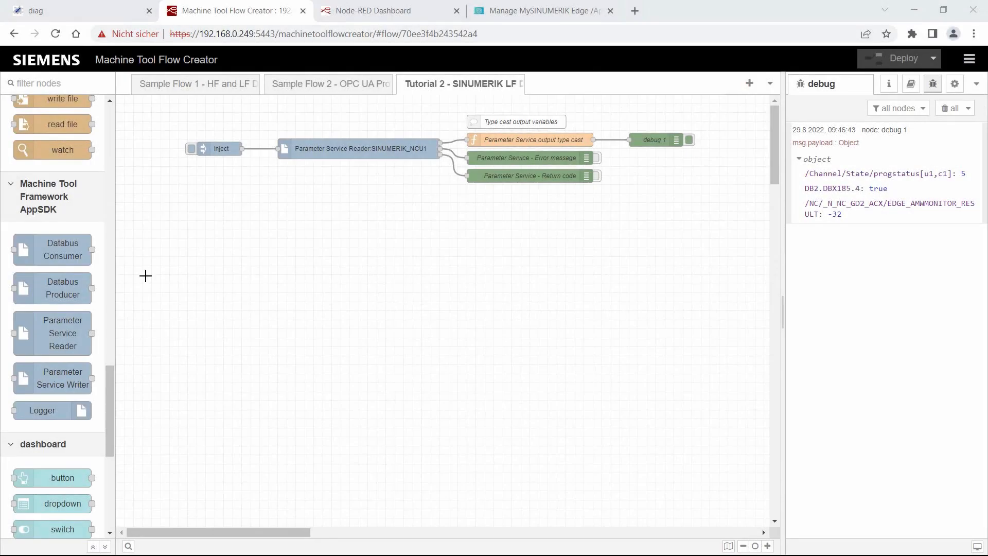
Back in Machine Tool Flow Creator, add an inject node and a Databus Consumer below the existing flow and wire them together.
scroll(85, 251, up, 20)
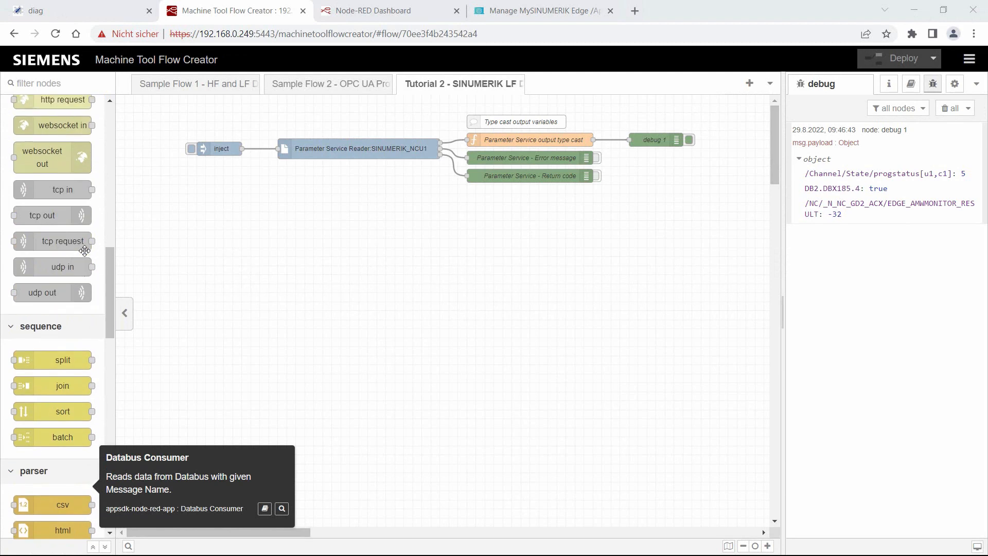
scroll(85, 251, up, 5)
drag(57, 140, 240, 240)
click(66, 85)
text(dat)
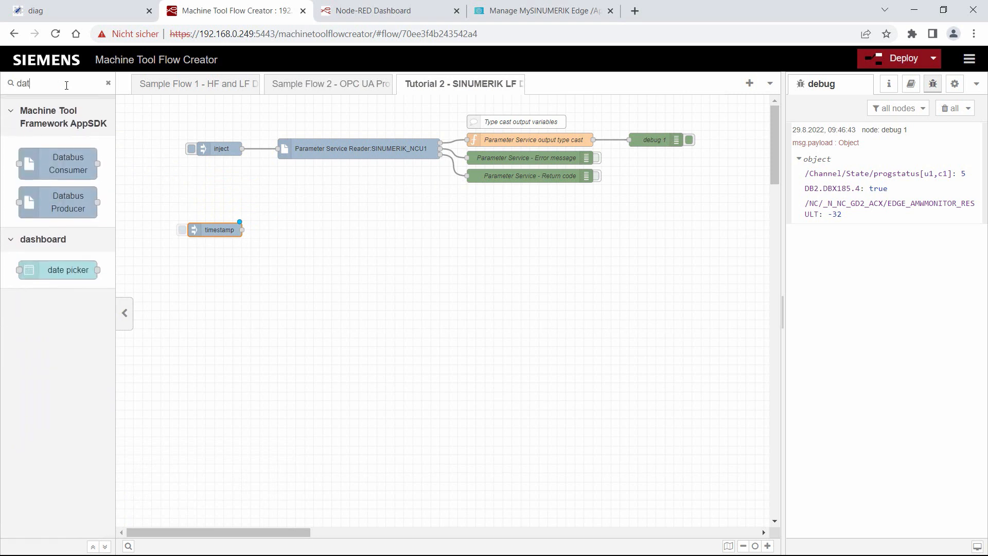
drag(74, 150, 351, 222)
drag(242, 230, 252, 230)
Add a json node beside the Databus Consumer and wire the consumer's first output to it.
double_click(66, 87)
text(jso)
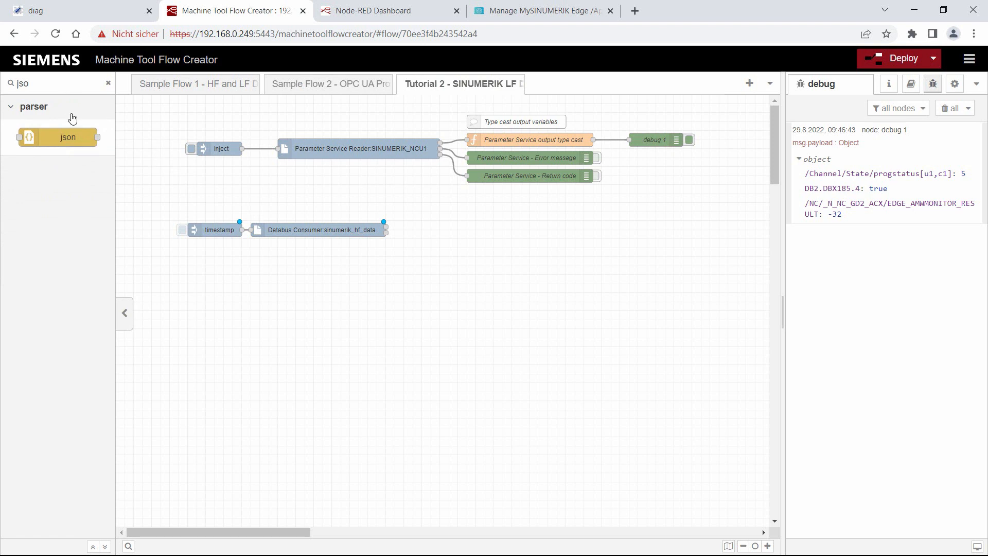
drag(72, 135, 462, 216)
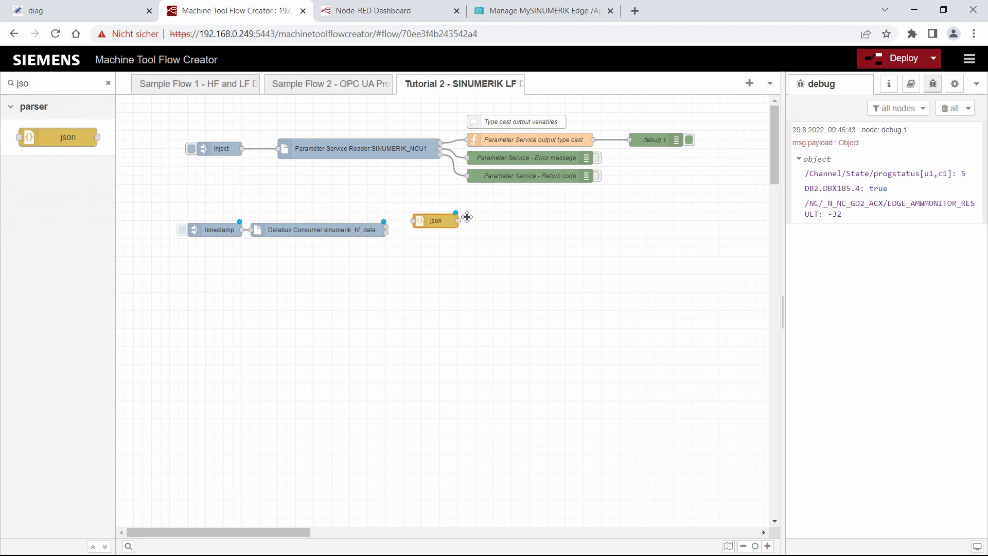
drag(386, 230, 414, 220)
Add one debug node beside the json node and another below it, wired to the Databus Consumer's second output.
ctrl+click(501, 219)
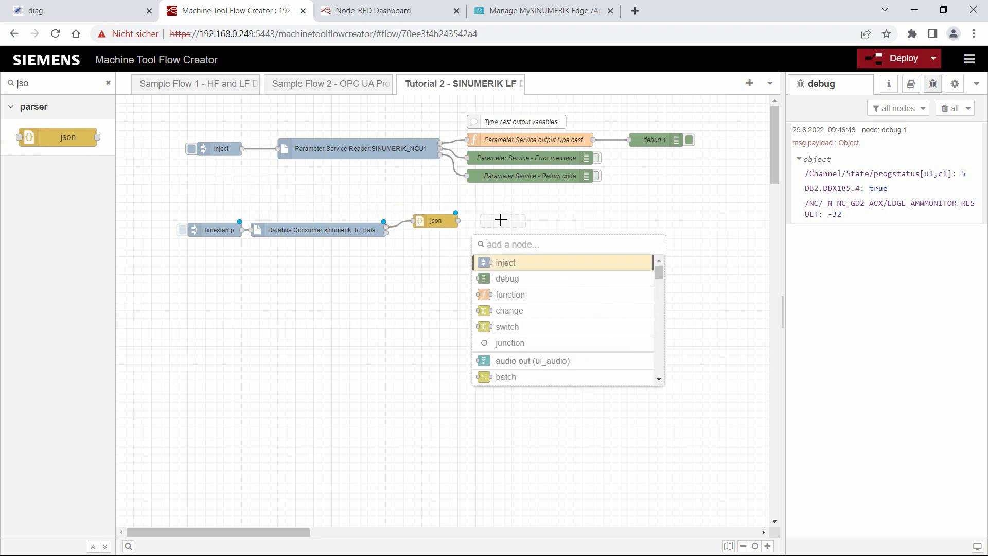
text(deb)
key(Return)
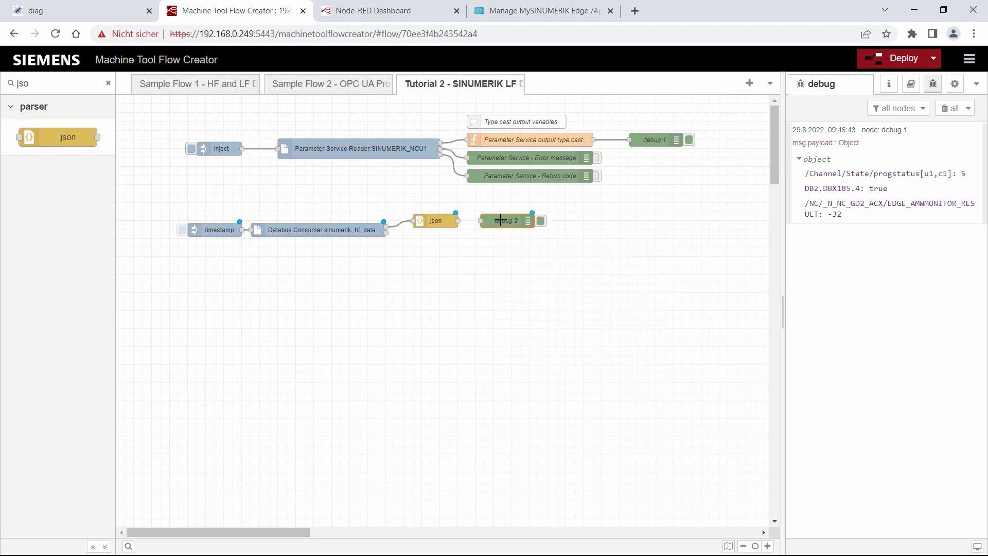
ctrl+click(481, 252)
text(de)
key(Return)
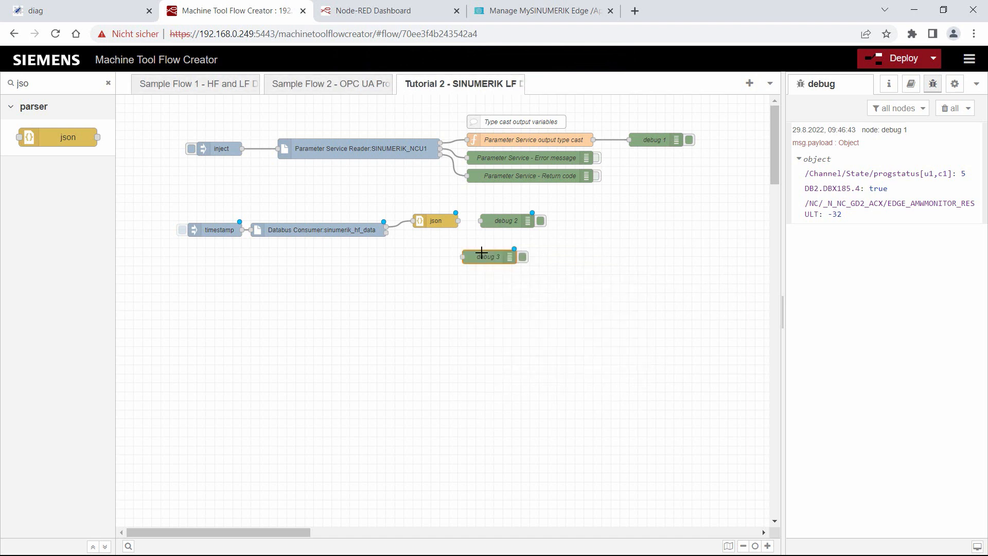
drag(481, 256, 435, 241)
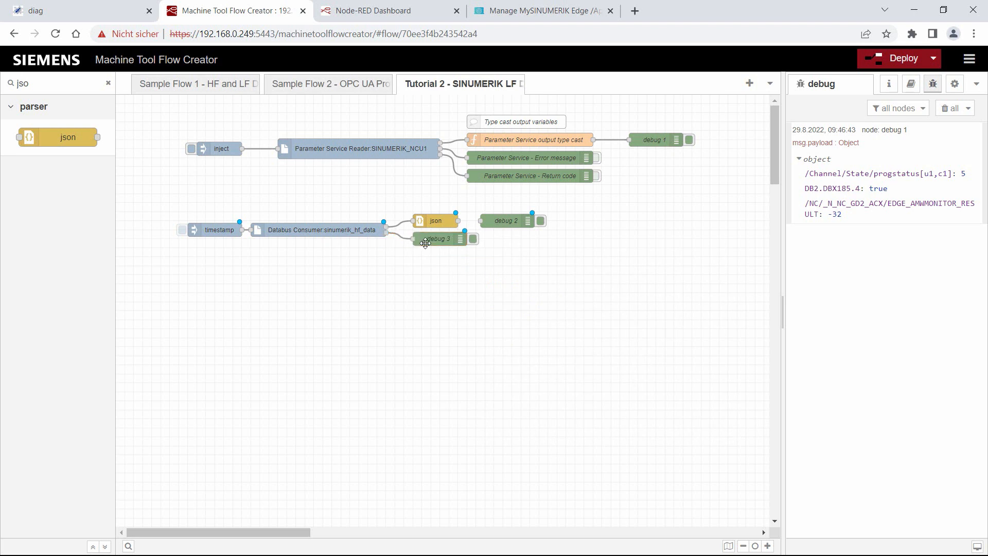
Rename the debug node on the Databus Consumer's second output to "Databus return code".
double_click(439, 243)
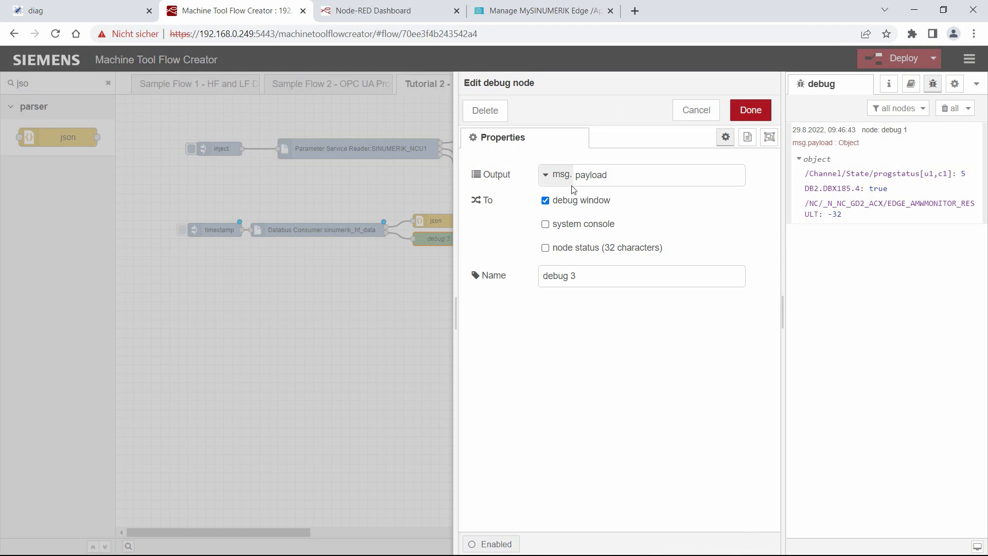
drag(613, 274, 530, 277)
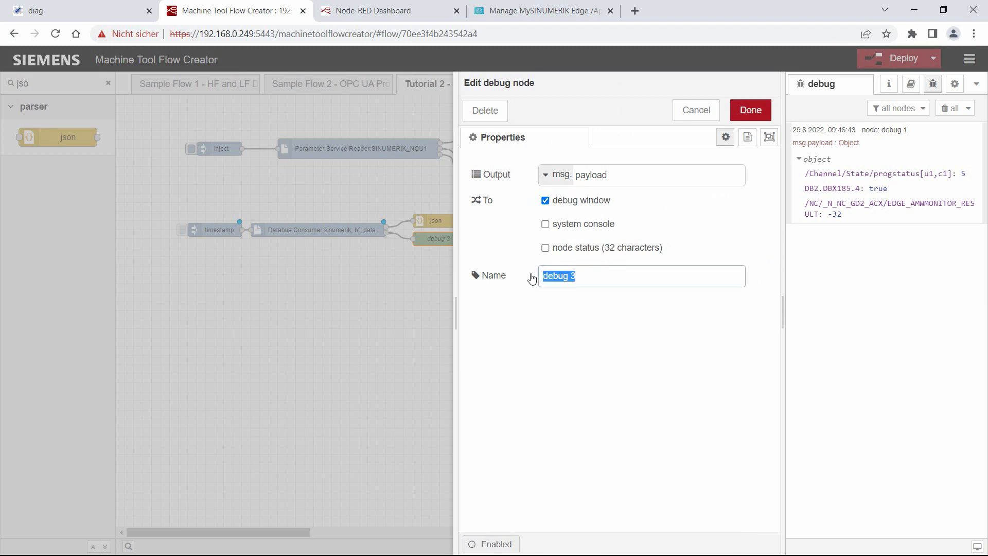
text(Databus return code)
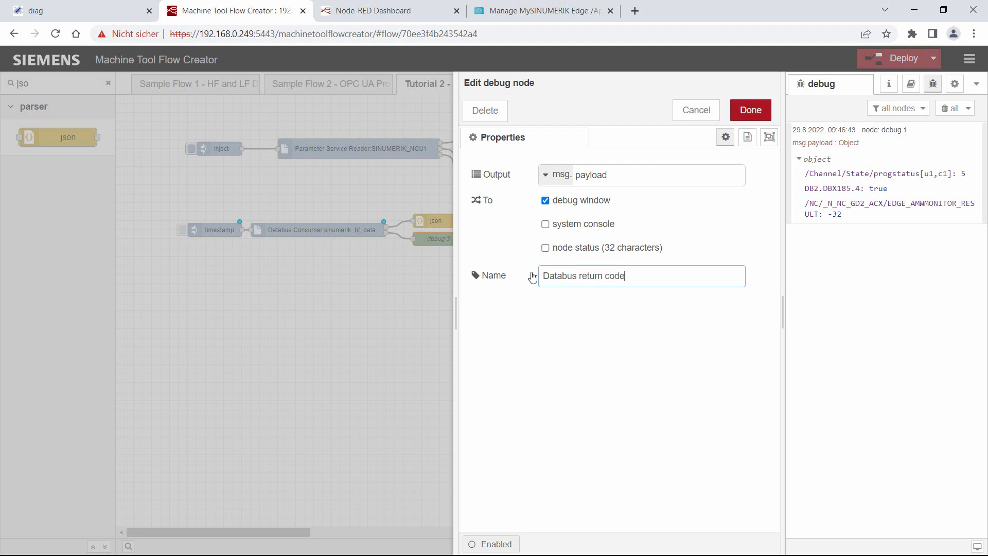
click(752, 114)
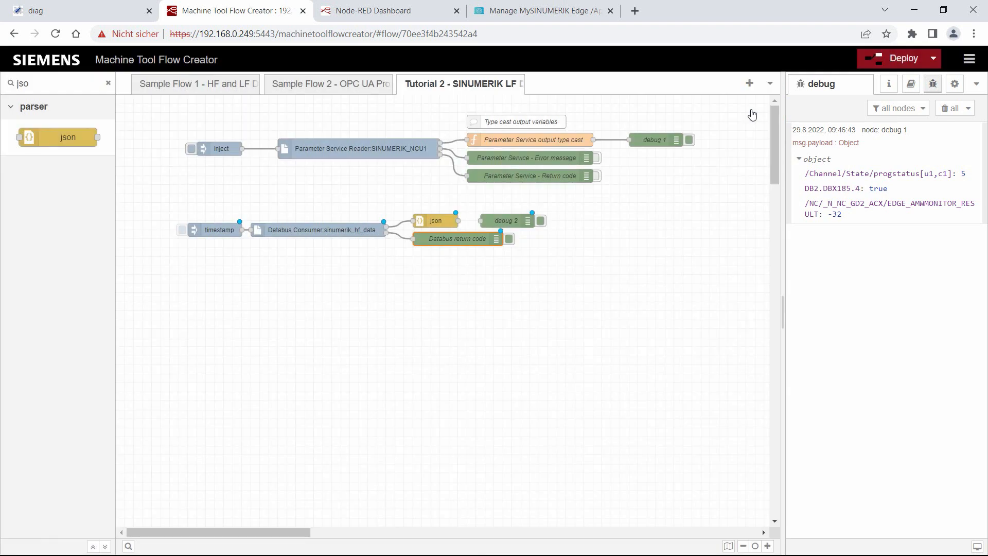
click(391, 271)
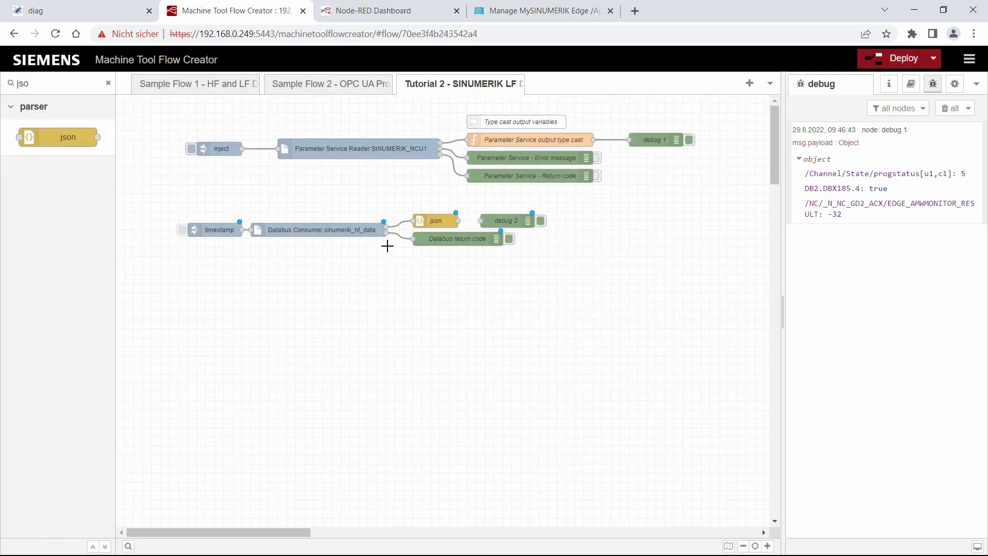
Set the Databus Consumer node's message name to programStatusChanged.
double_click(377, 231)
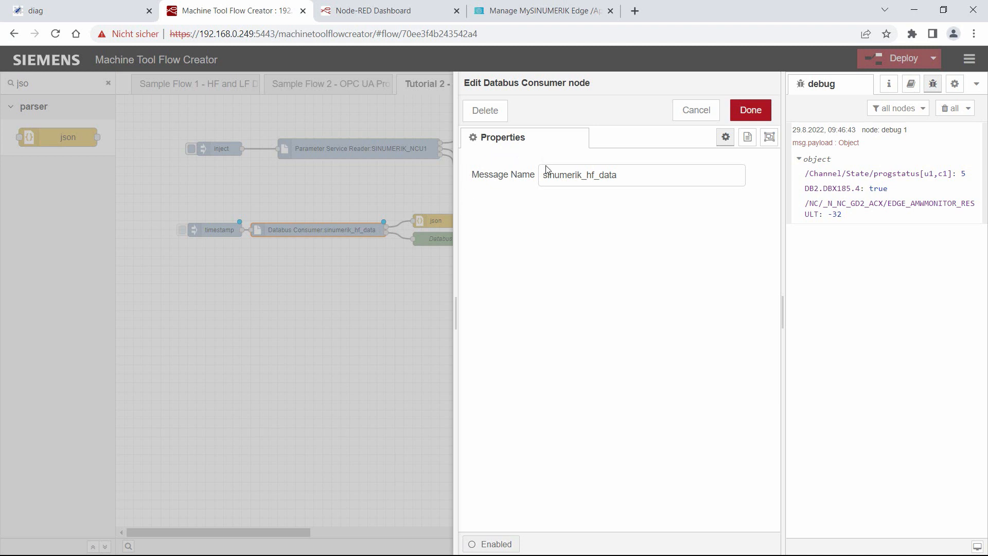
drag(617, 176, 536, 172)
text(p)
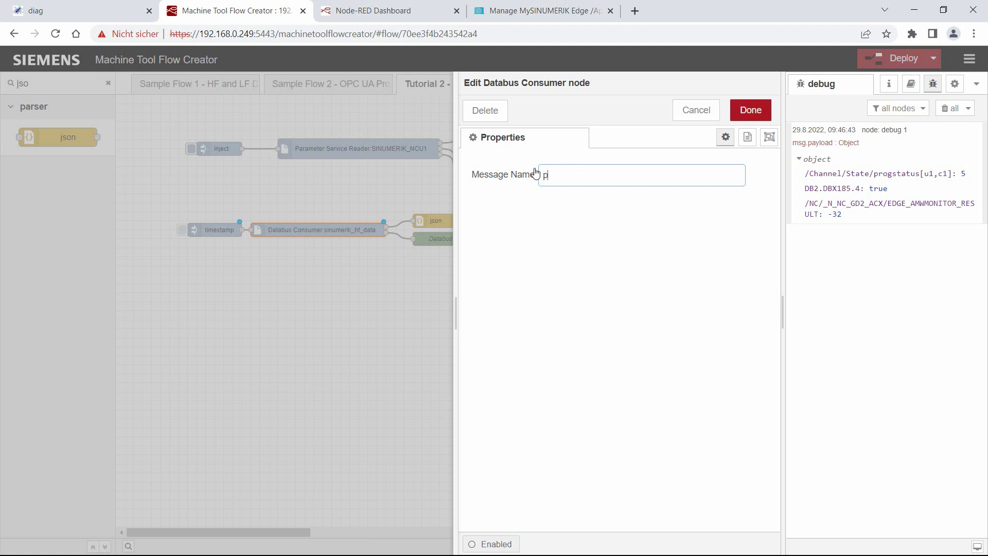
text(rogramStatusS)
key(BackSpace)
text(CH)
text(hanged)
click(749, 112)
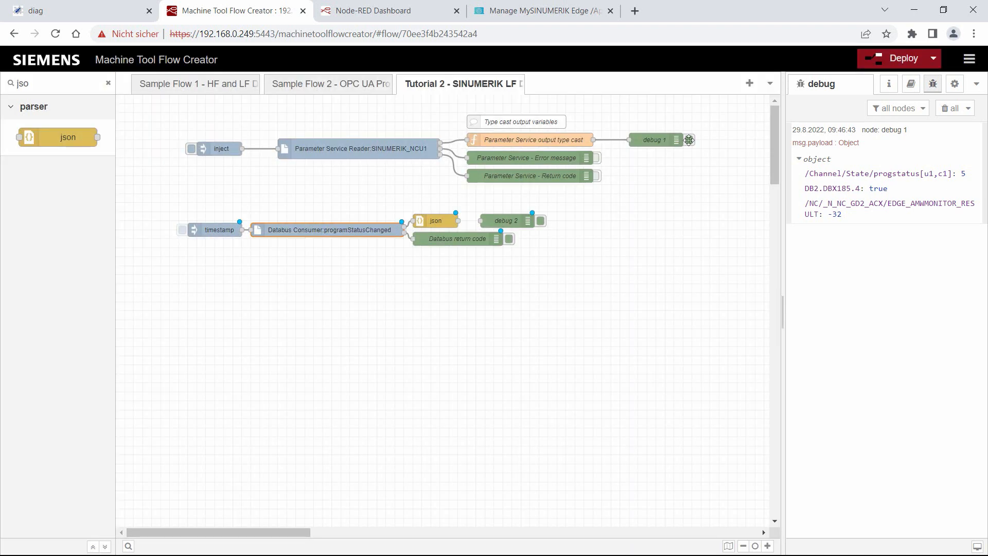
Wire the json node to debug 2, deploy the flow, and trigger the timestamp inject node to start the Databus Consumer.
drag(456, 221, 482, 221)
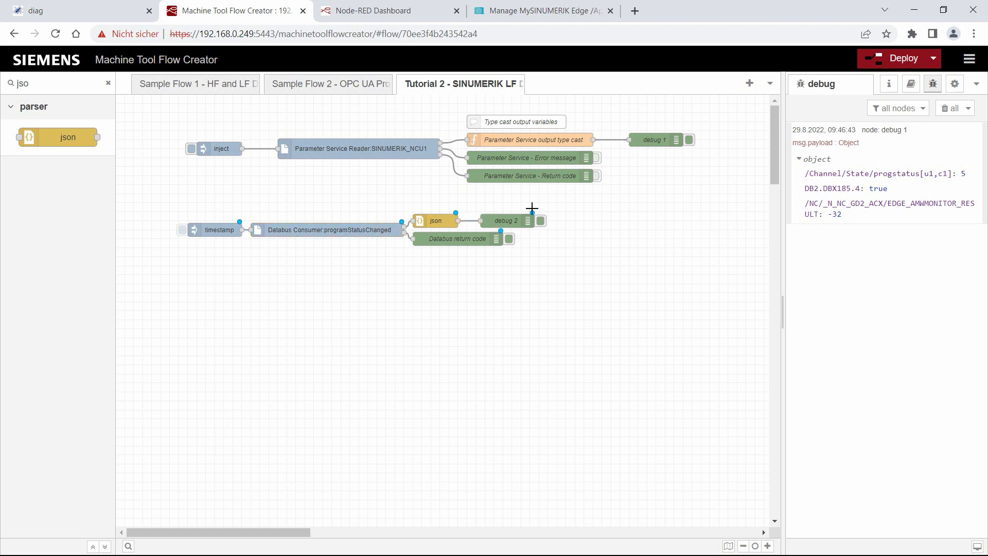
click(868, 56)
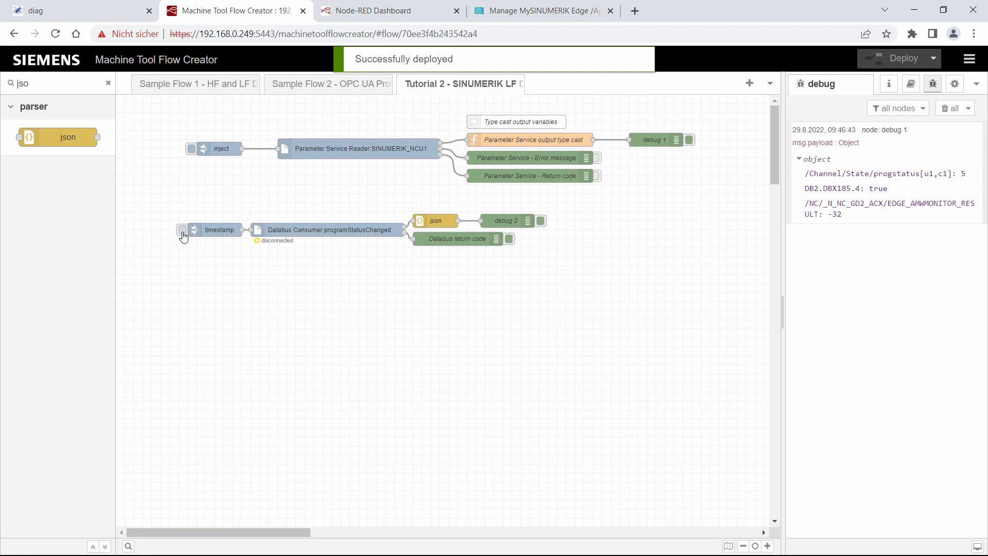
click(183, 232)
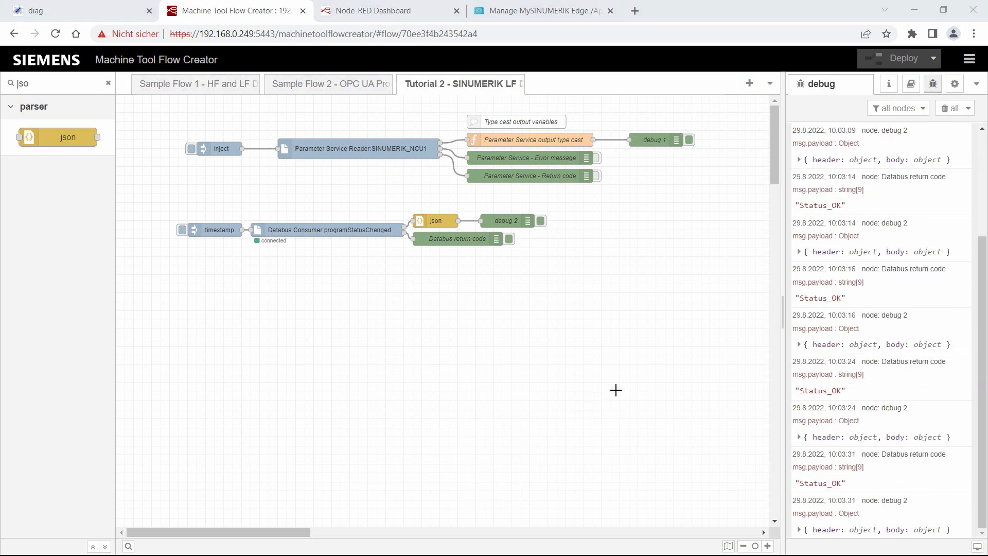
Expand the 10:03:14 debug 2 message through body, datapoint and content to examine its address and value.
click(822, 253)
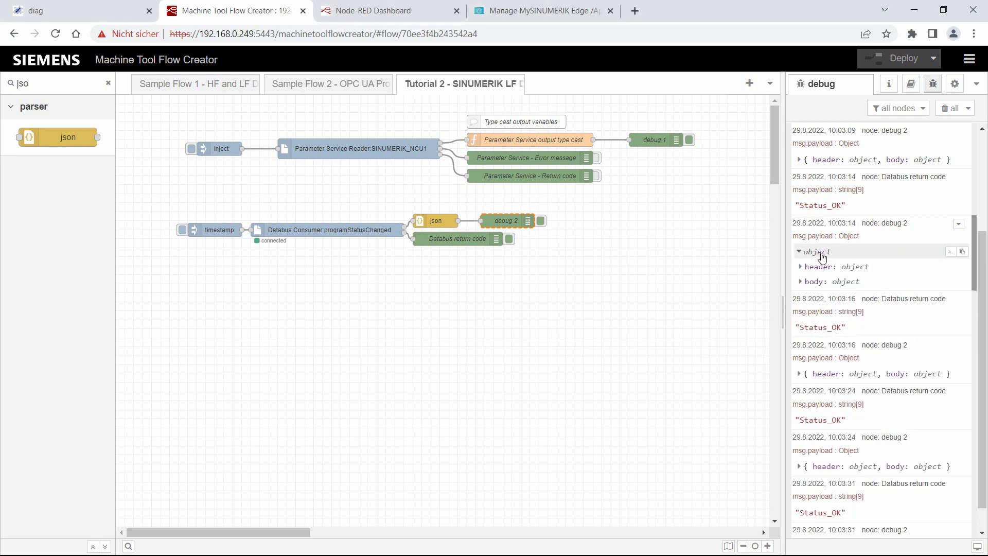
click(818, 282)
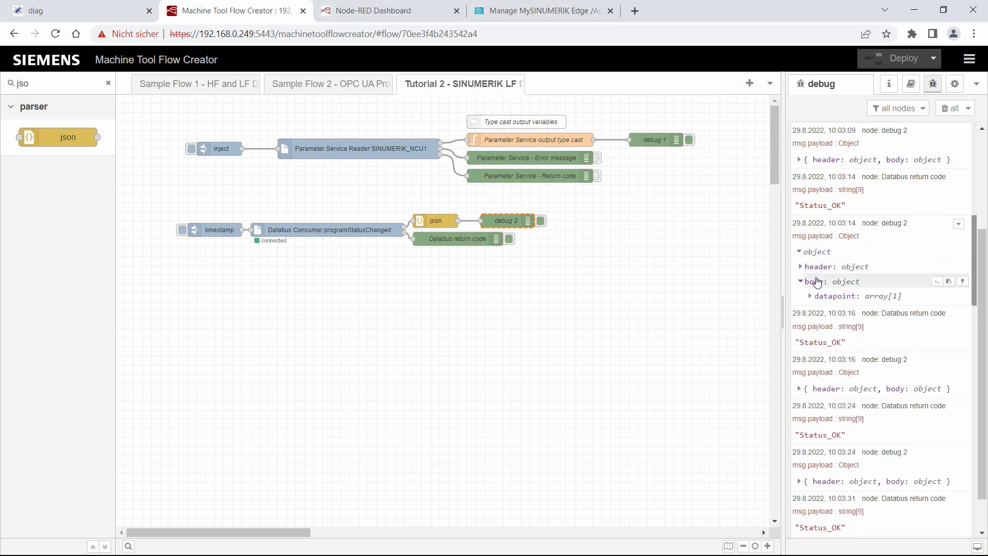
click(825, 296)
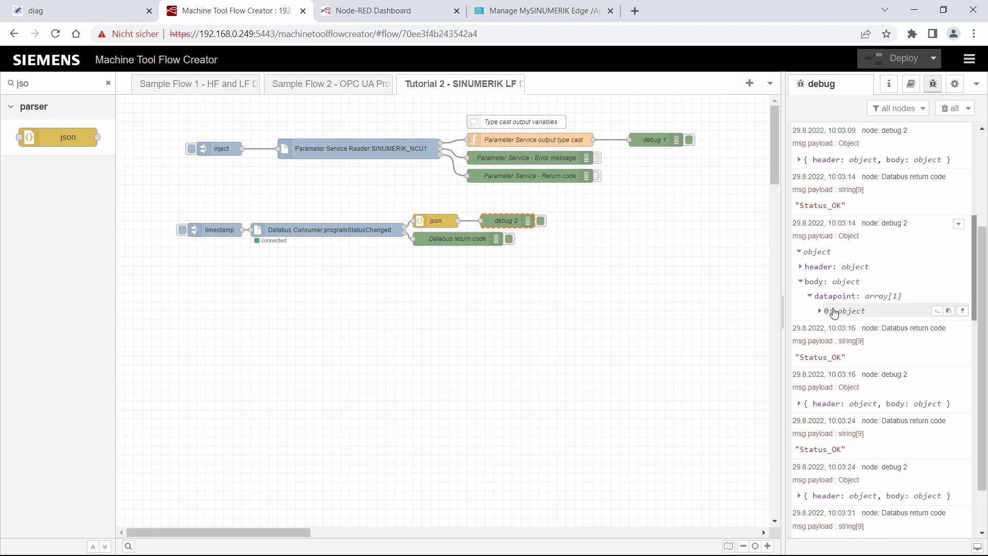
click(834, 312)
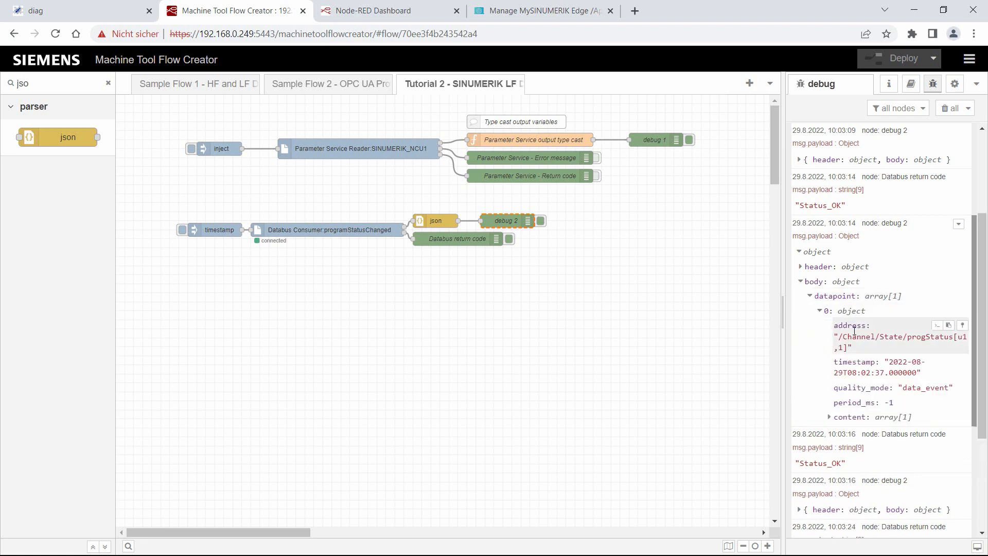
click(869, 419)
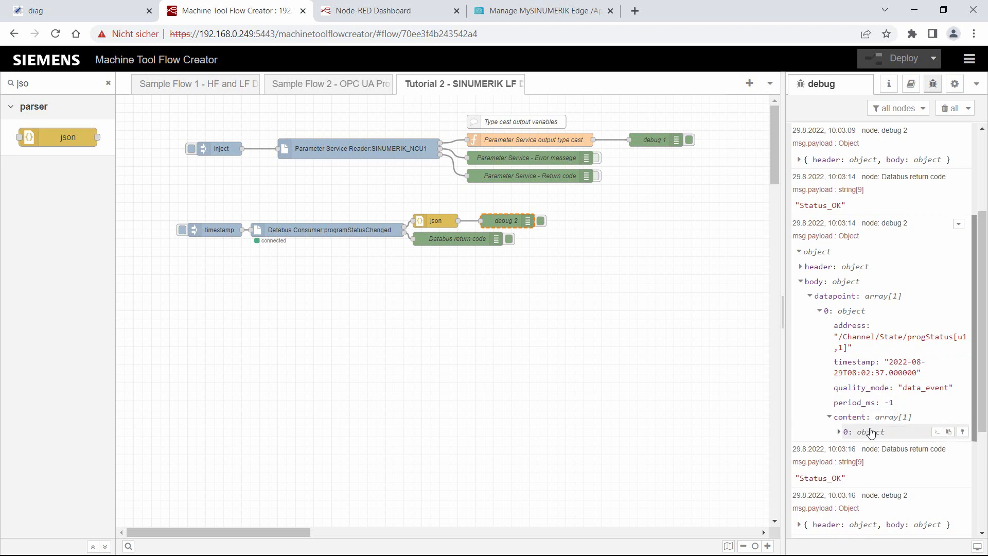
click(870, 432)
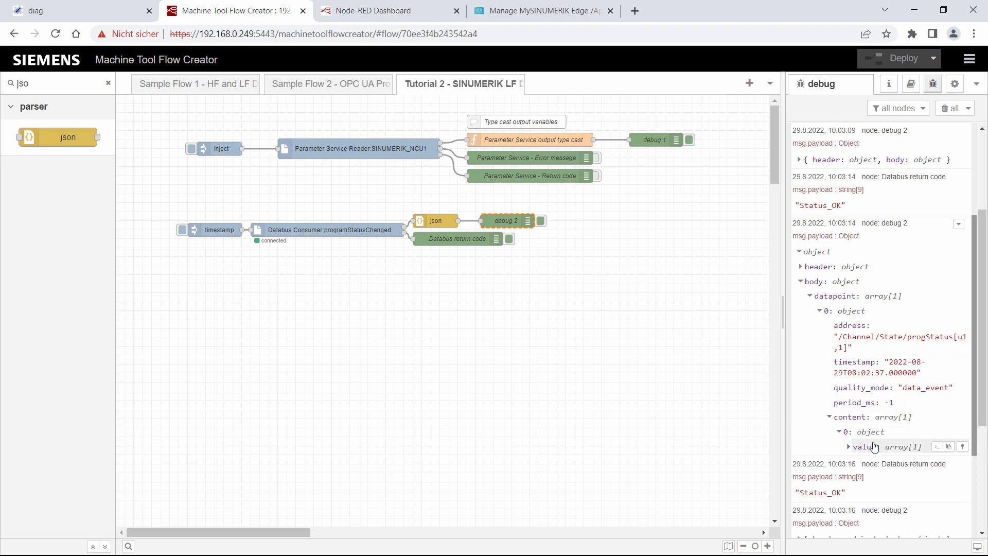
click(874, 446)
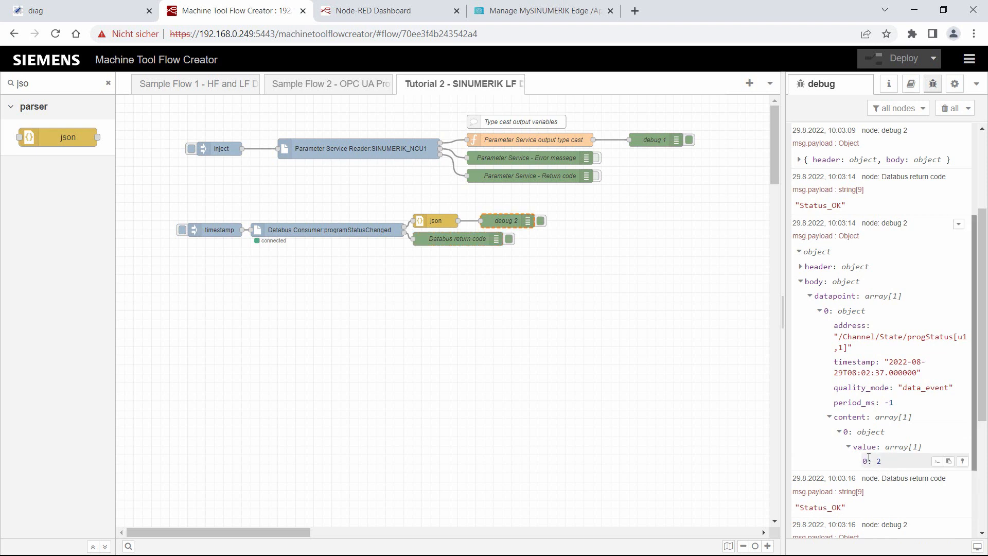
Expand the 10:03:16 debug 2 message down to its content value to compare the program status with the previous message.
scroll(870, 458, down, 3)
scroll(869, 457, down, 2)
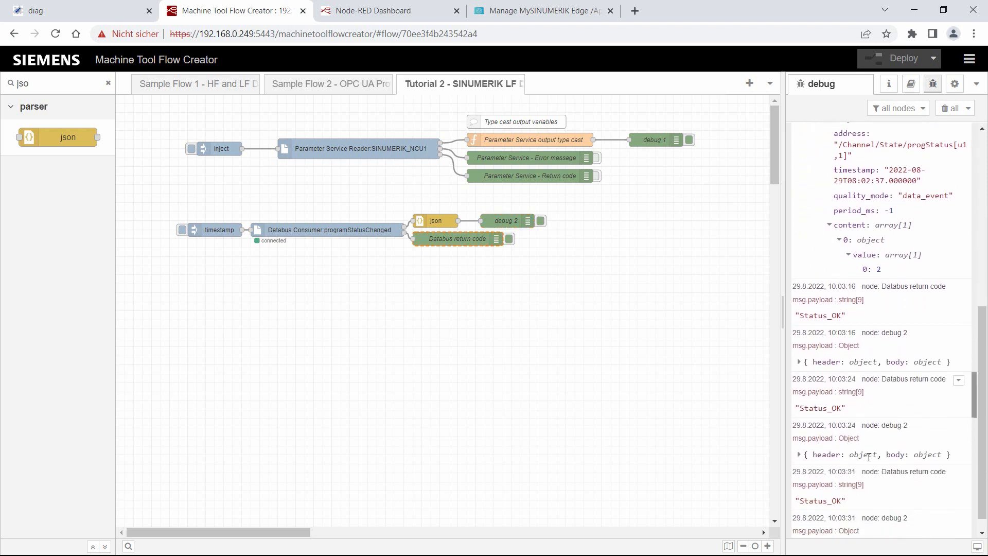
click(802, 363)
click(817, 392)
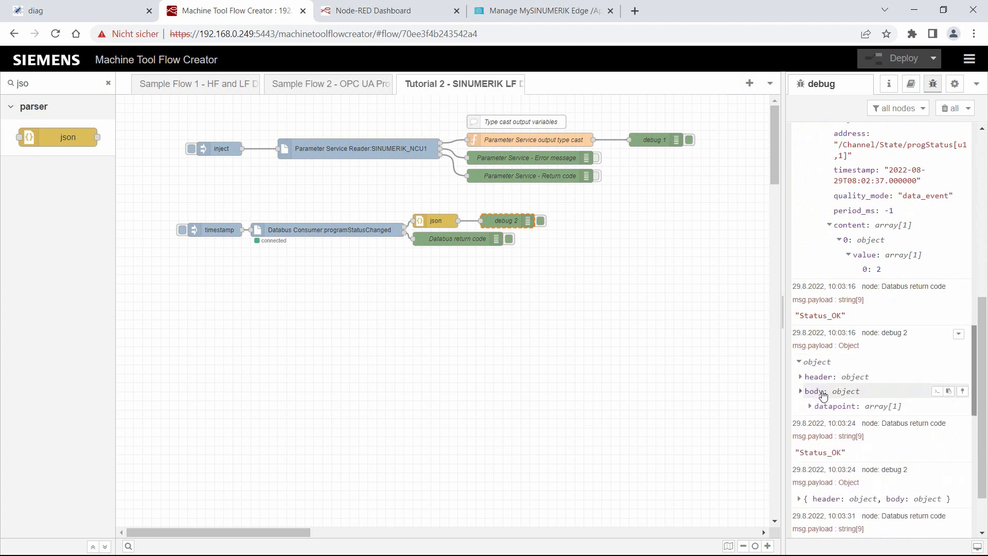
click(844, 407)
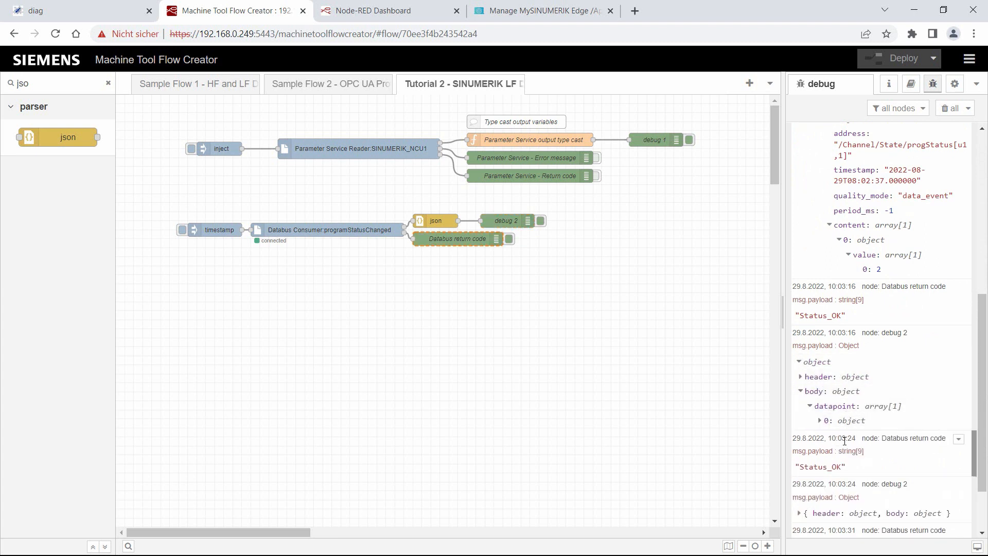
click(850, 426)
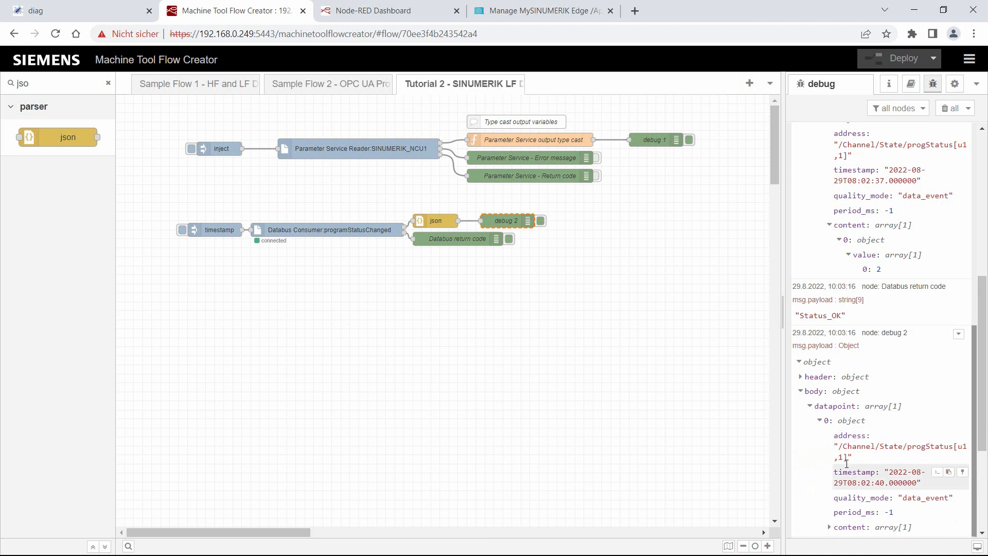
scroll(848, 453, down, 2)
click(846, 466)
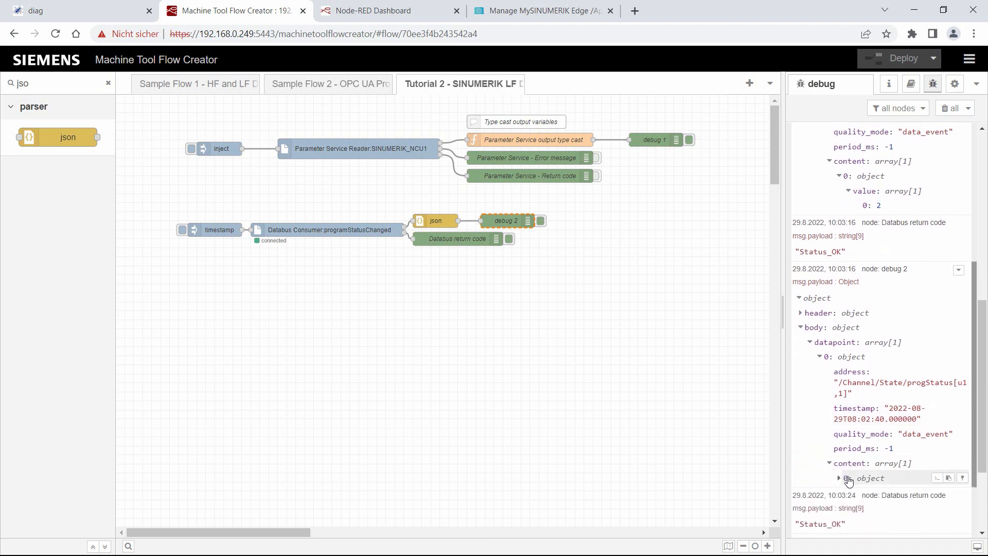
click(849, 478)
click(850, 493)
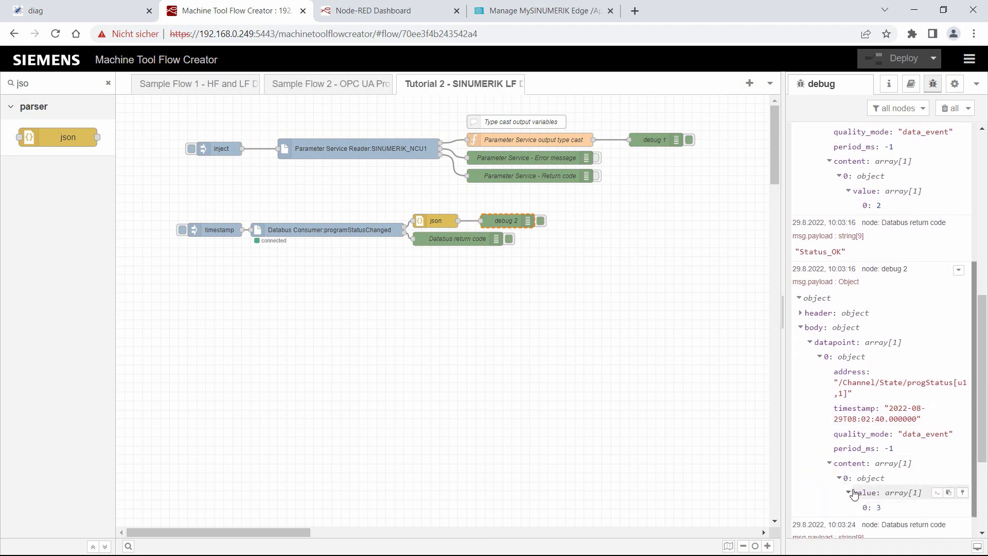
scroll(855, 495, down, 1)
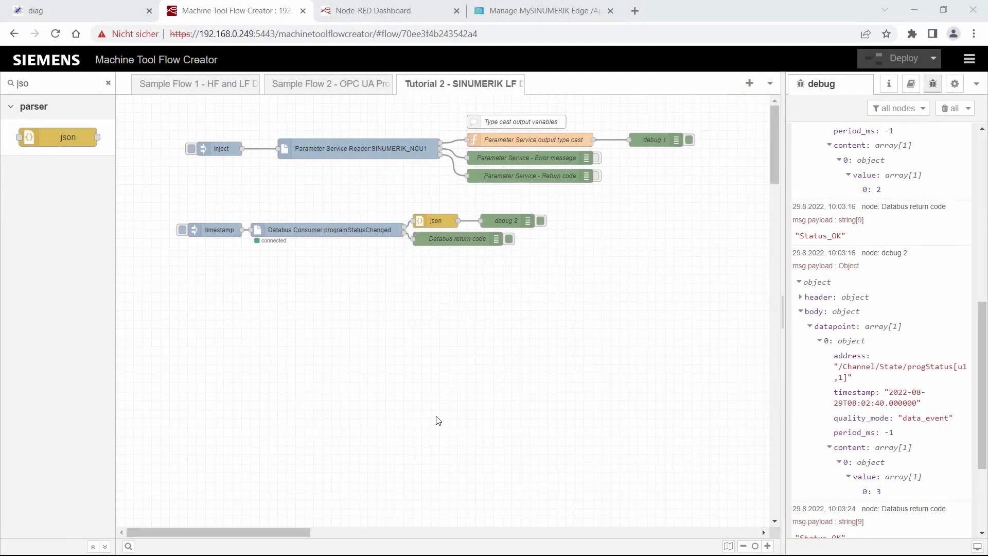
Move debug 2 farther from the json node and insert a change node into the wire between them.
drag(517, 219, 621, 218)
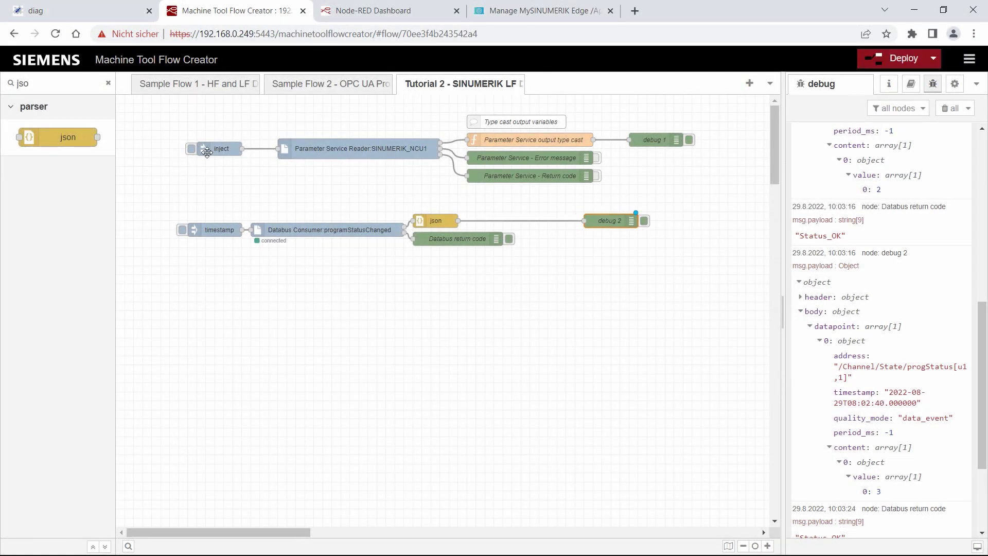
click(108, 83)
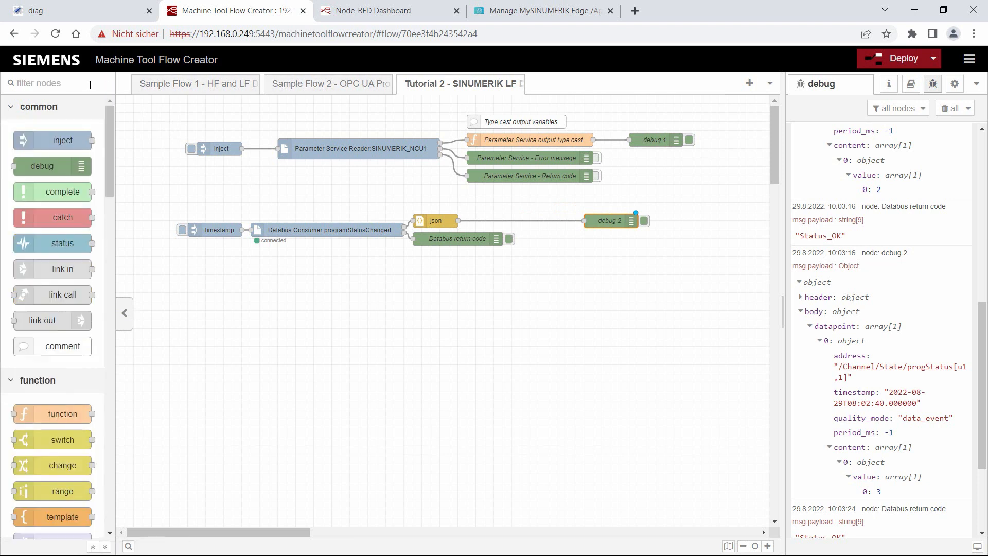
text(chan)
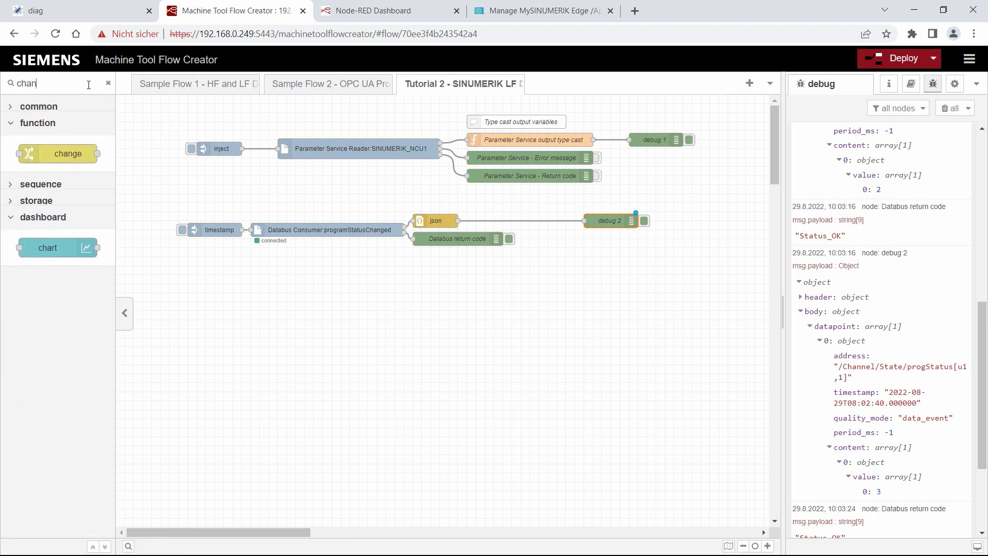
drag(67, 137, 357, 181)
drag(418, 186, 547, 215)
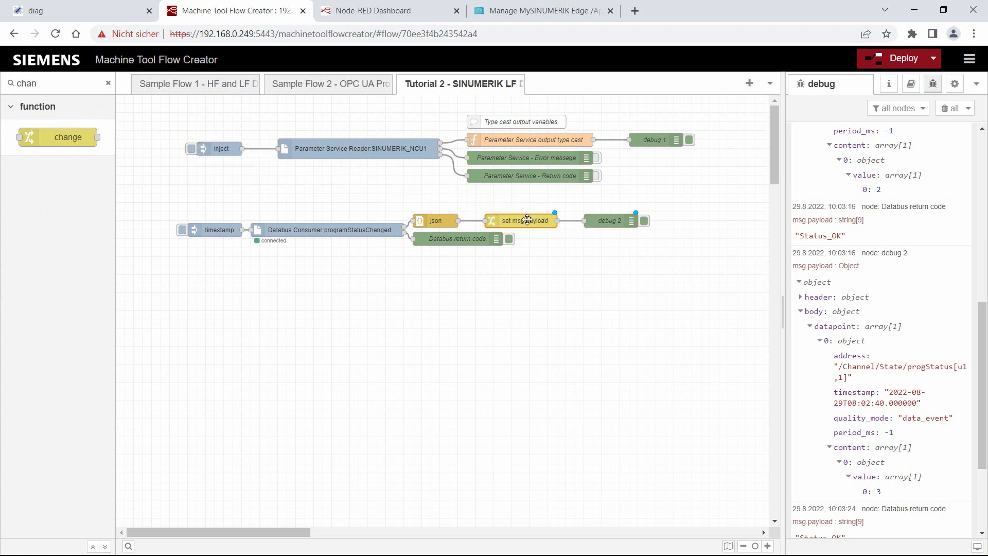
Open the new change node for editing and name it "Parse program status".
double_click(528, 220)
click(578, 178)
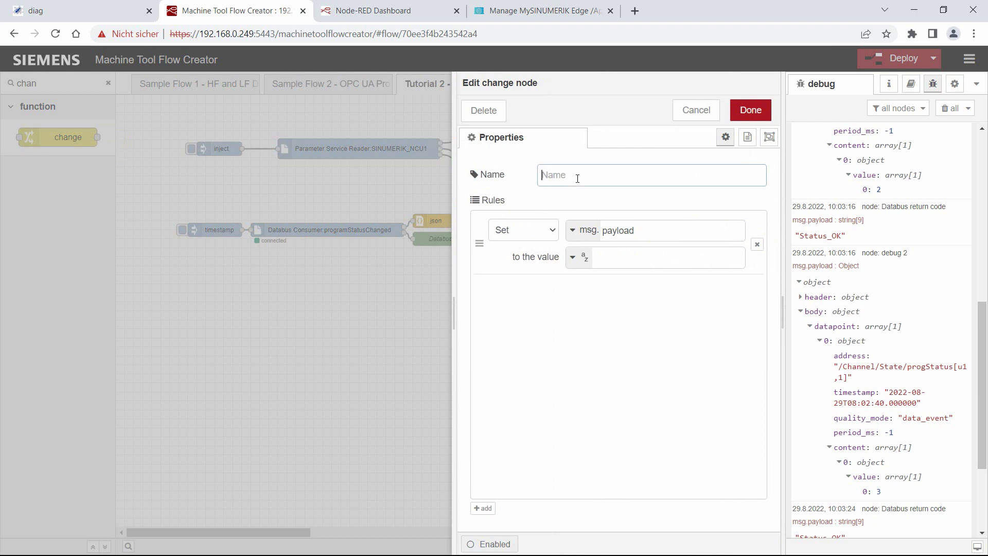
text(Parse program status)
Set the change rule to assign msg.body.datapoint[0].content[0].value[0] to msg.payload and save the node.
click(587, 256)
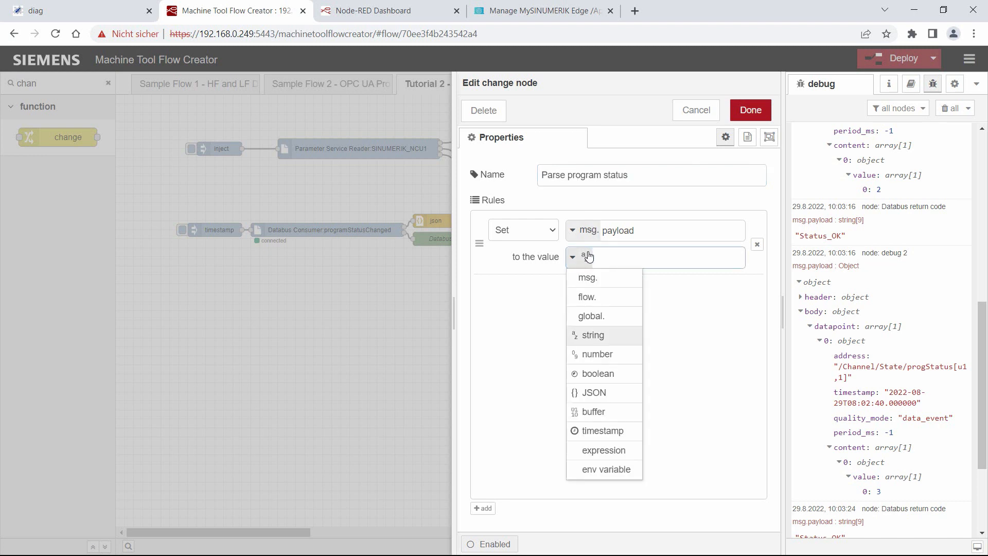
click(596, 277)
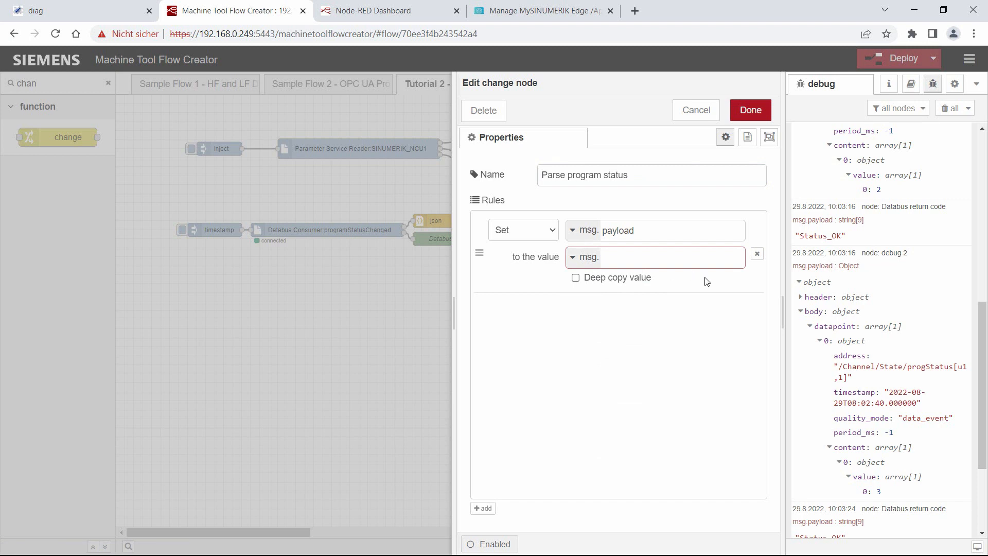
mouse_move(823, 321)
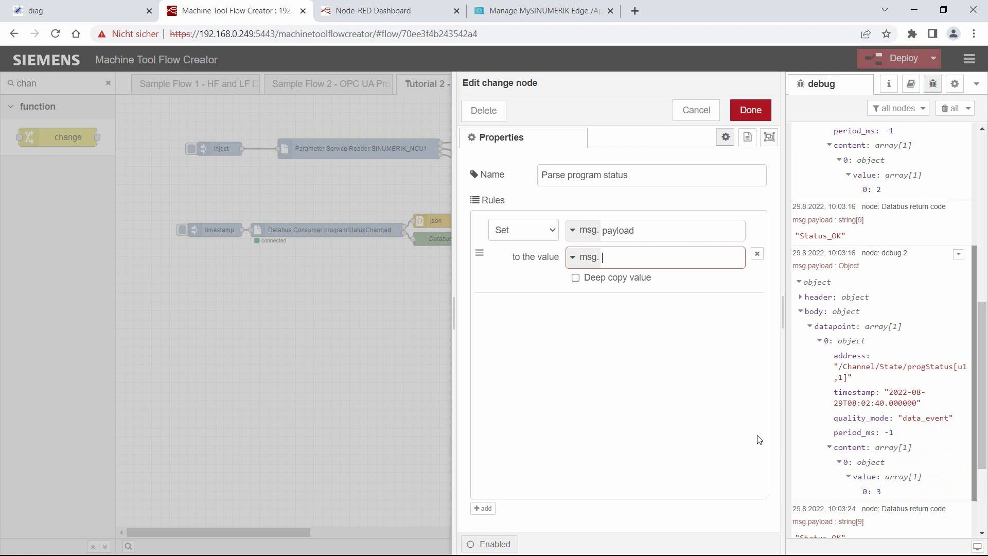
text(body.)
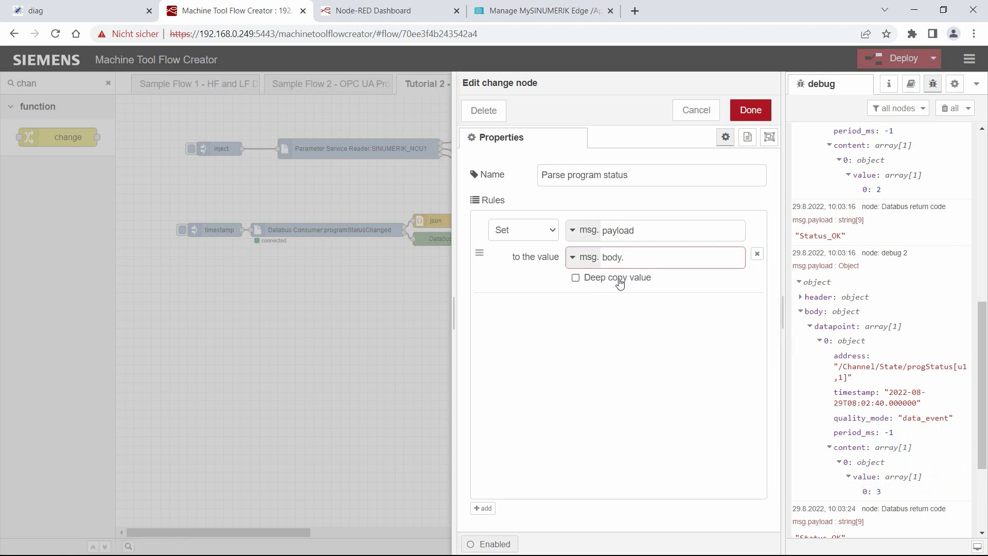
text(datapoint[0].conte)
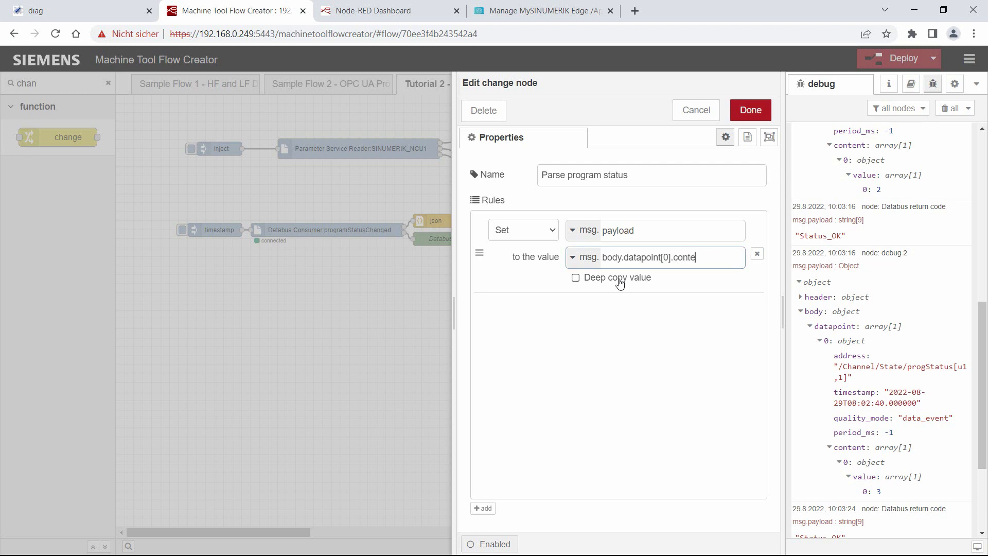
text(nt[0].value[0])
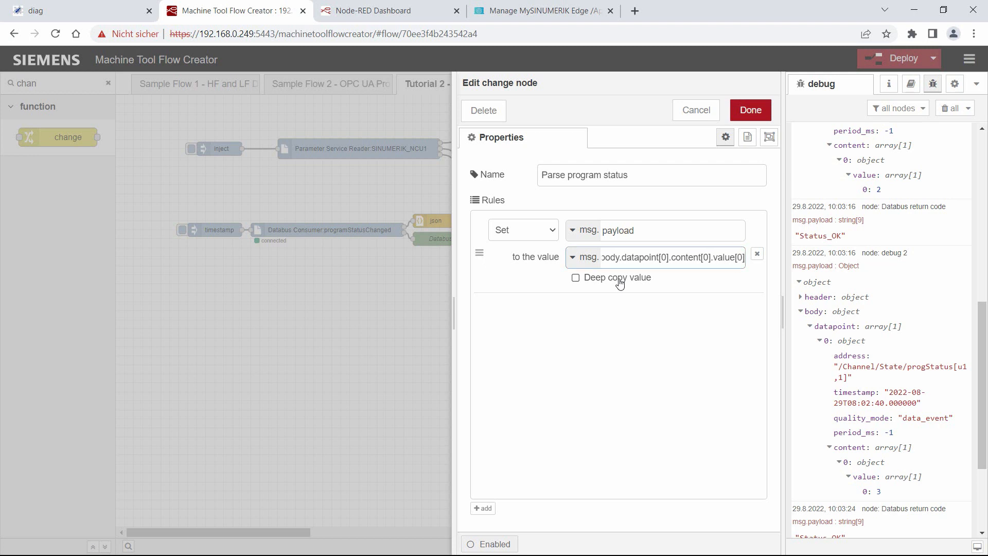
click(751, 110)
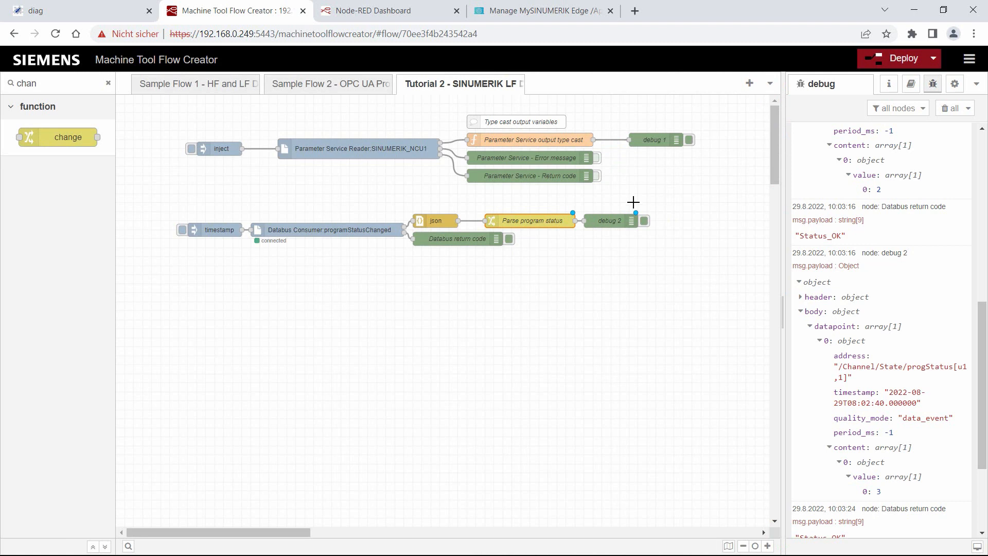
Rename the debug 2 node "Program status".
double_click(616, 220)
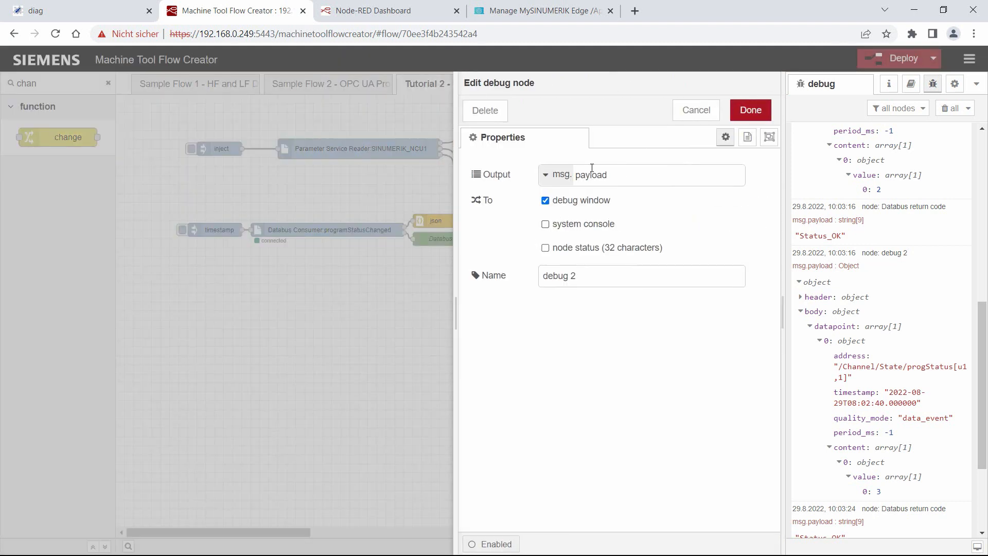
drag(577, 276, 533, 280)
text(Program status)
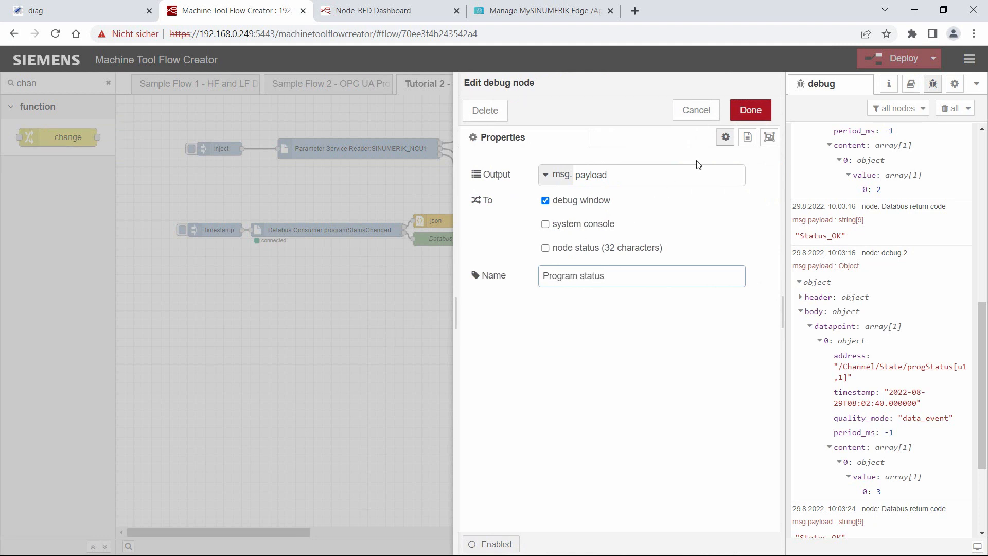
click(748, 110)
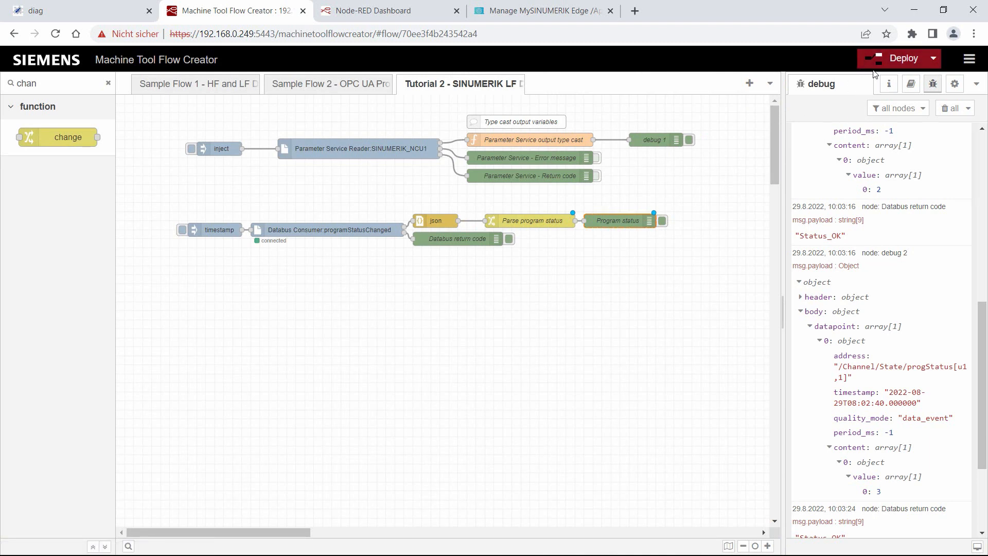
Deploy the flow and check the newest Program status messages in the debug output.
click(895, 58)
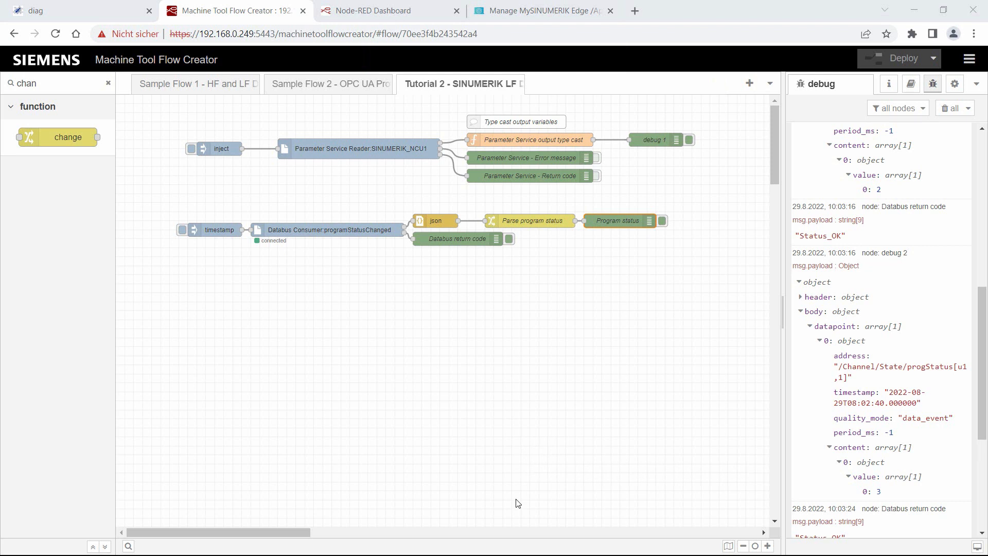
scroll(896, 365, down, 5)
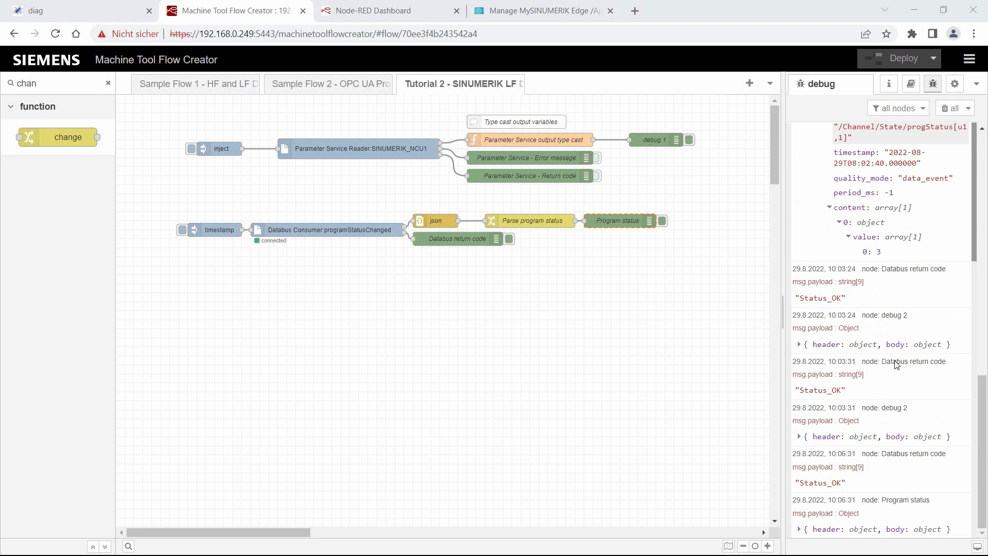
scroll(897, 364, down, 5)
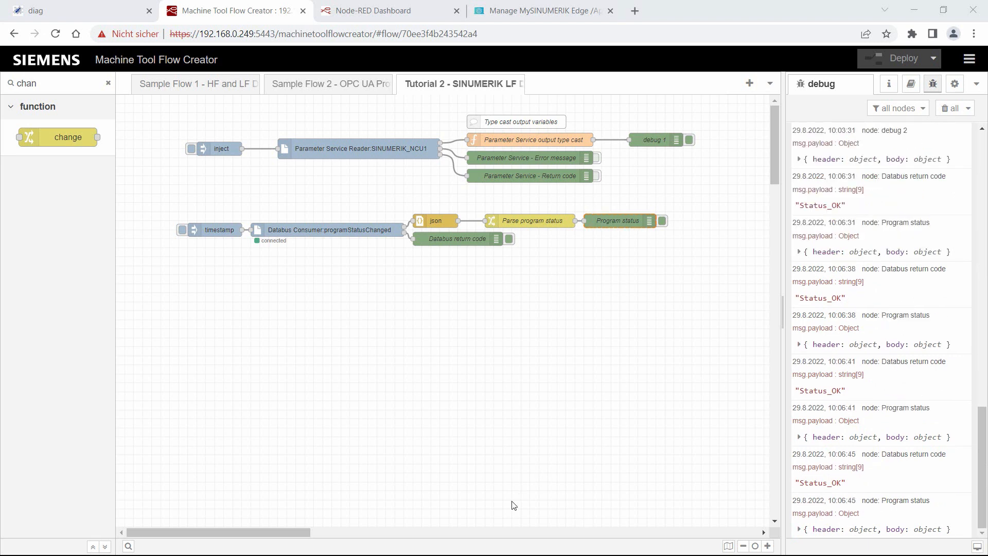
Change the Parse program status rule's source to msg.payload.body.datapoint[0].content[0].value[0] and redeploy the flow.
click(521, 220)
double_click(522, 221)
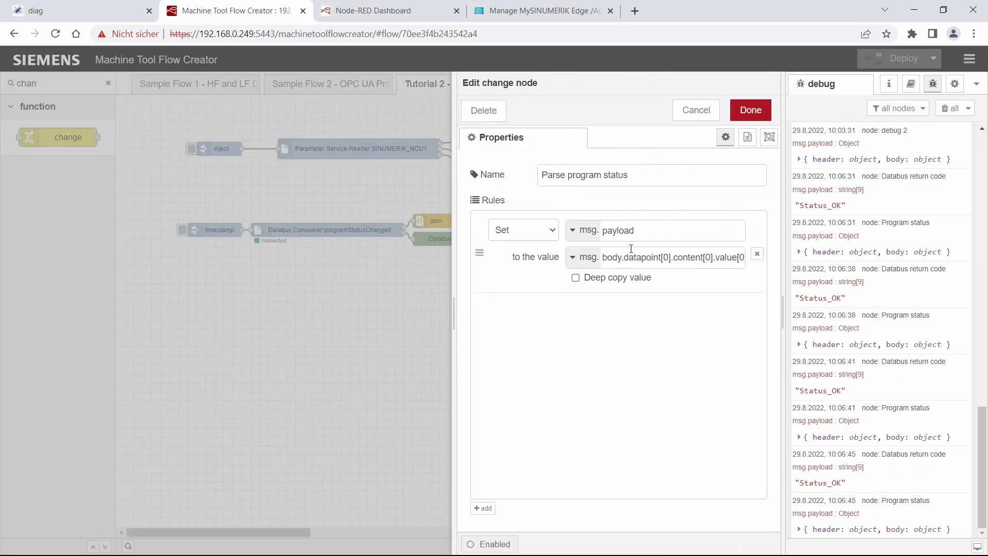
click(603, 257)
text(p)
text(aylo)
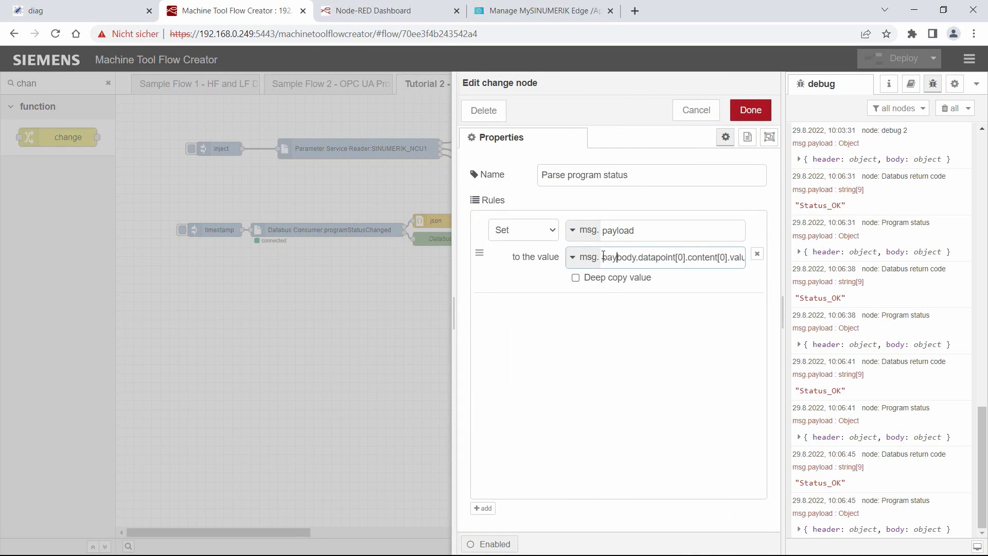
text(ad.)
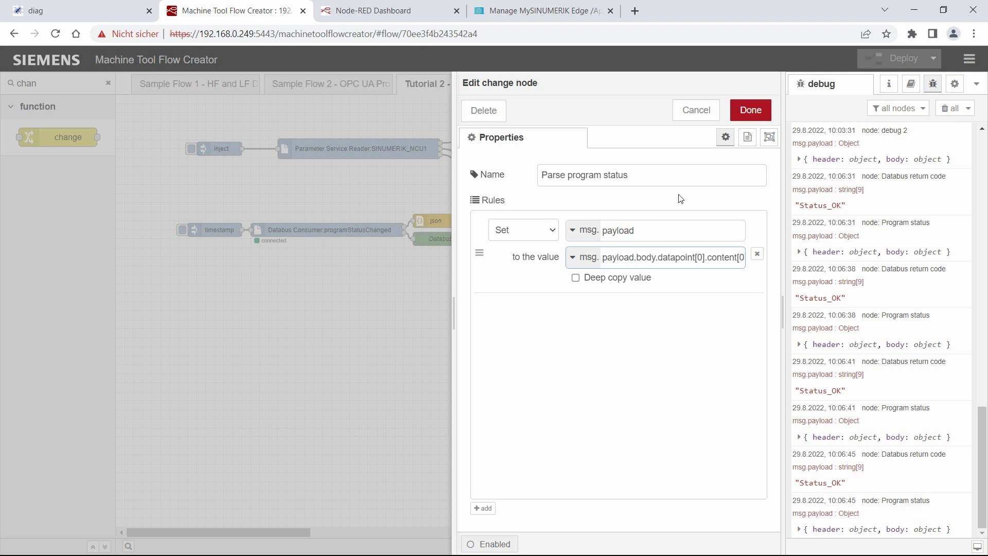
click(761, 117)
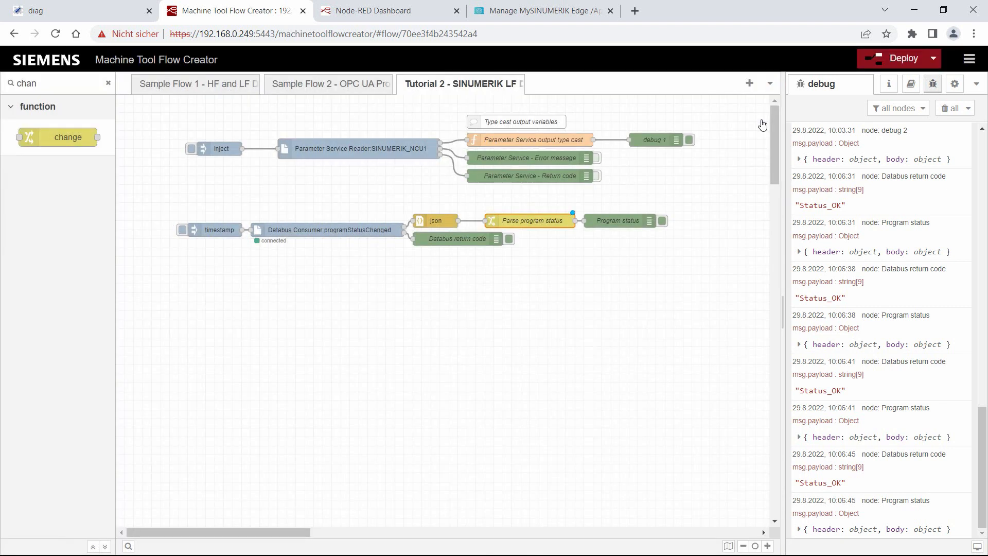
click(875, 54)
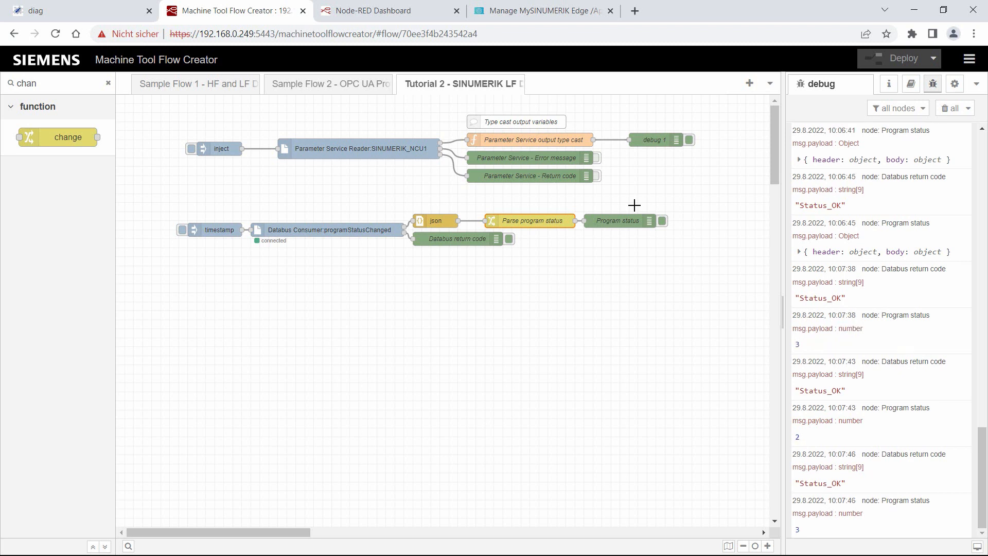
text(g)
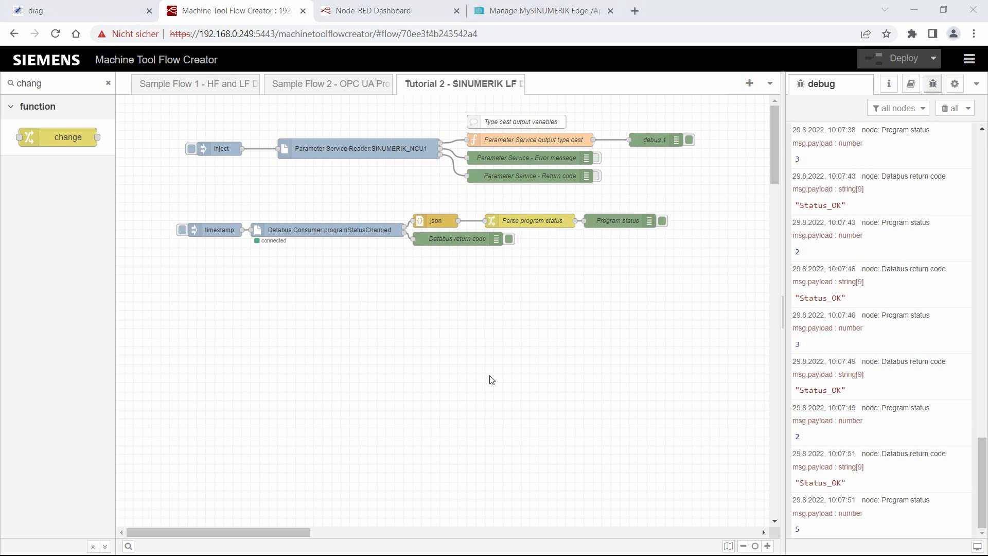
Move the Program status debug node up and wire a new link out node to the Parse program status output.
drag(629, 216, 638, 198)
click(624, 243)
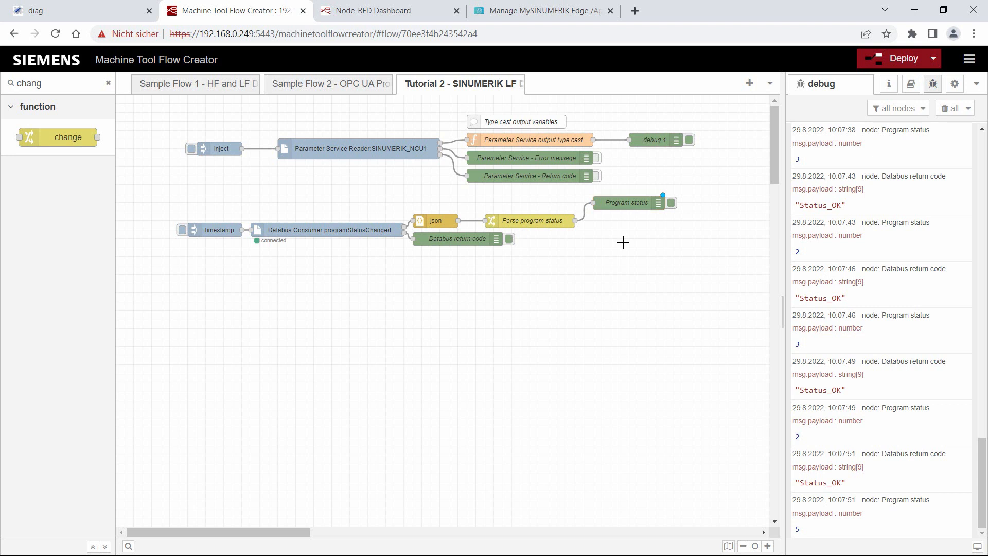
click(108, 83)
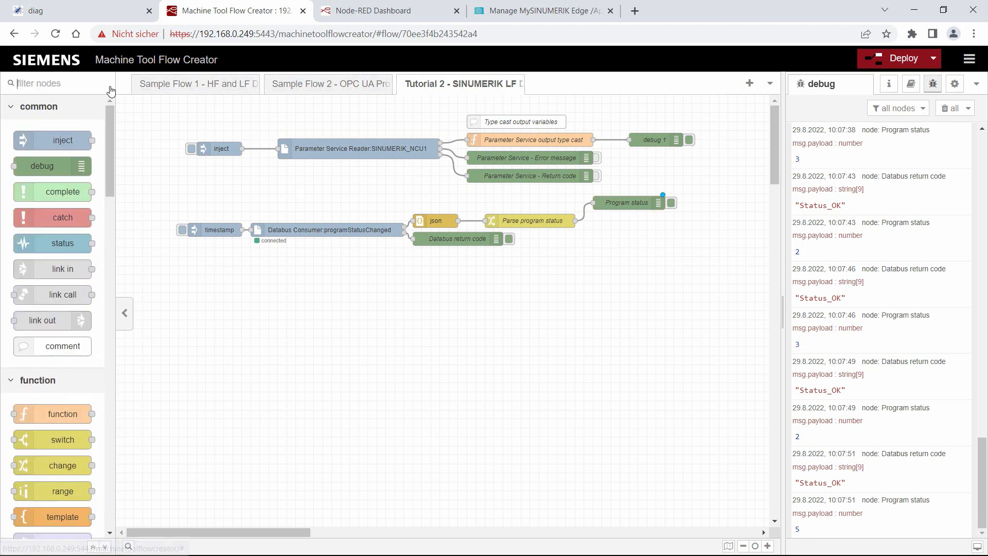
text(link)
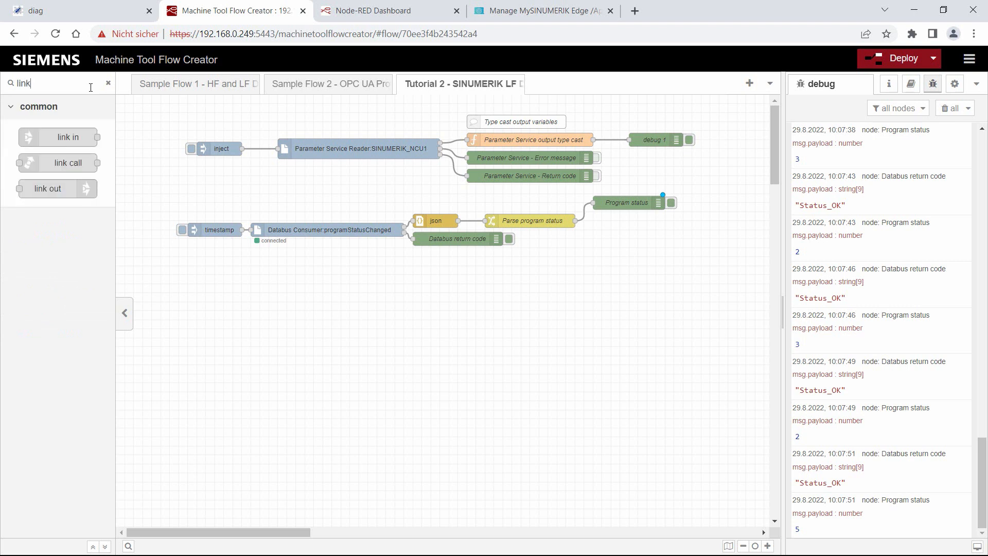
drag(47, 189, 412, 183)
drag(530, 212, 621, 221)
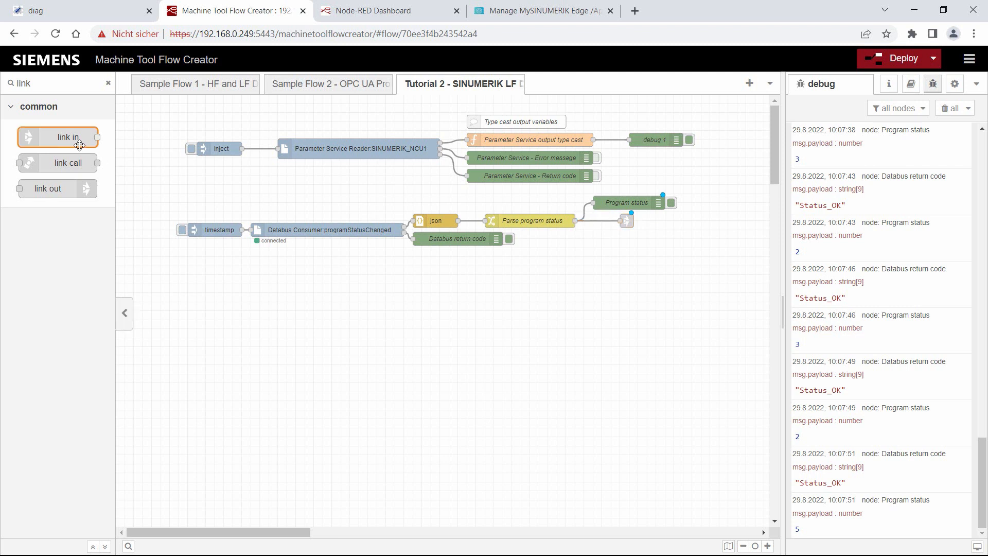
Place a link in node below the timestamp node, connect it to the link out node, and wire a function switch node after it.
drag(67, 139, 636, 220)
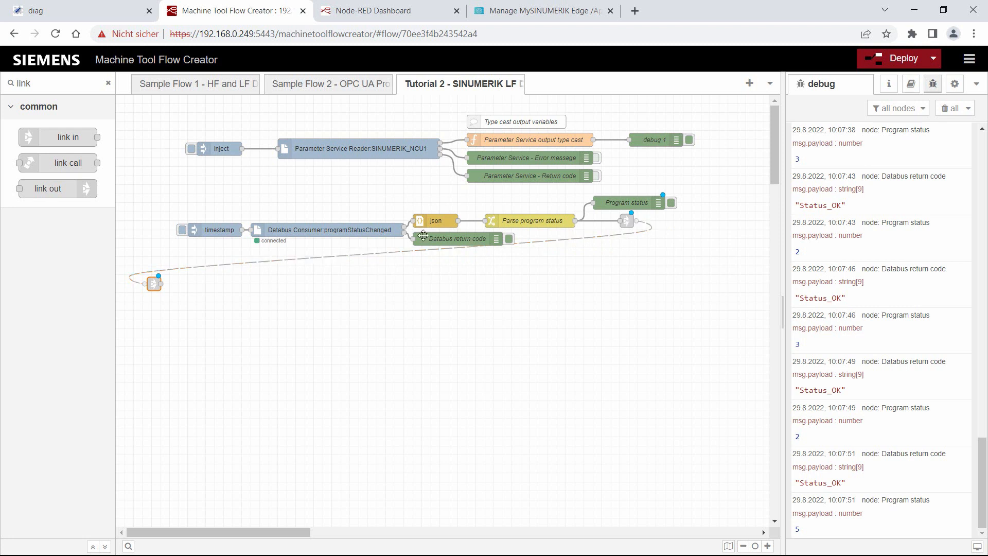
click(110, 84)
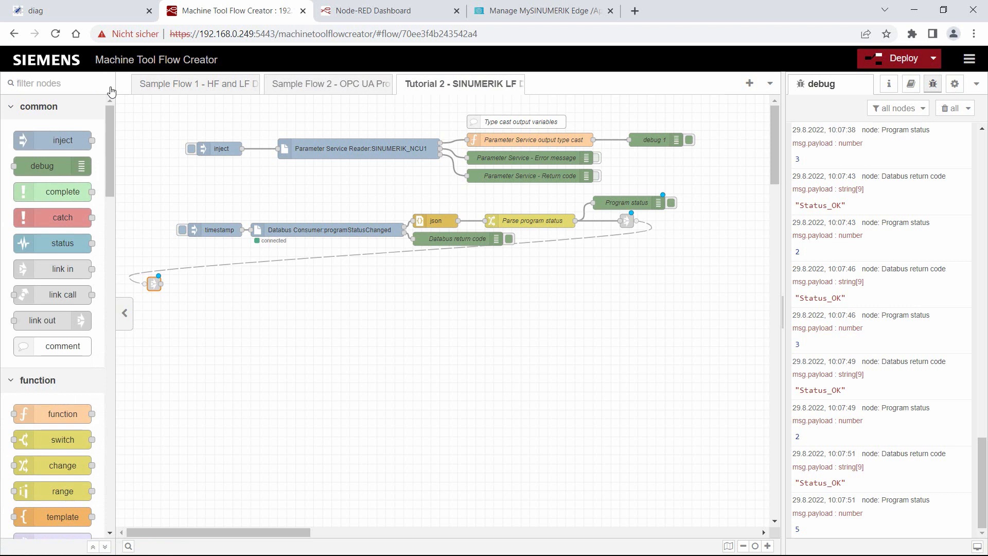
text(sw)
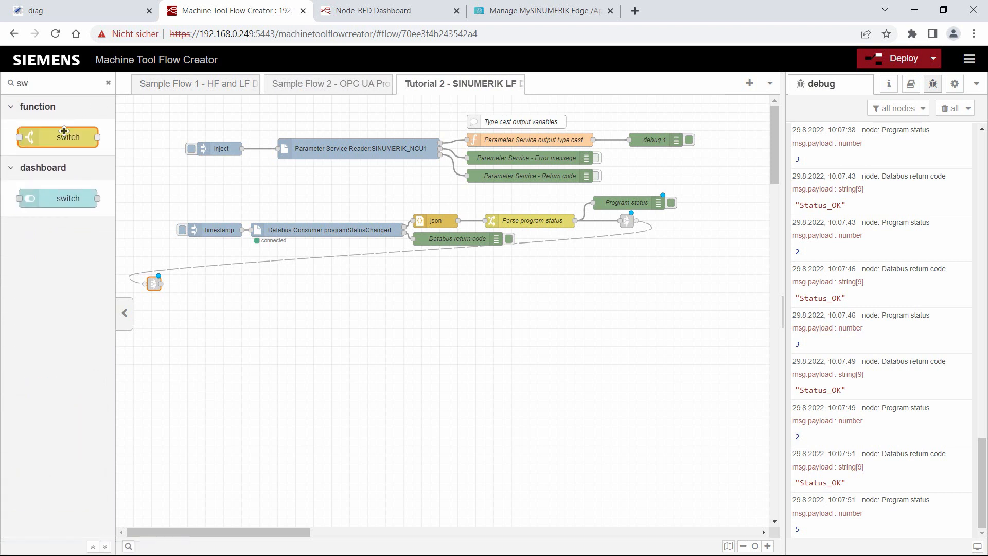
drag(65, 131, 222, 240)
drag(241, 284, 234, 284)
drag(162, 283, 208, 287)
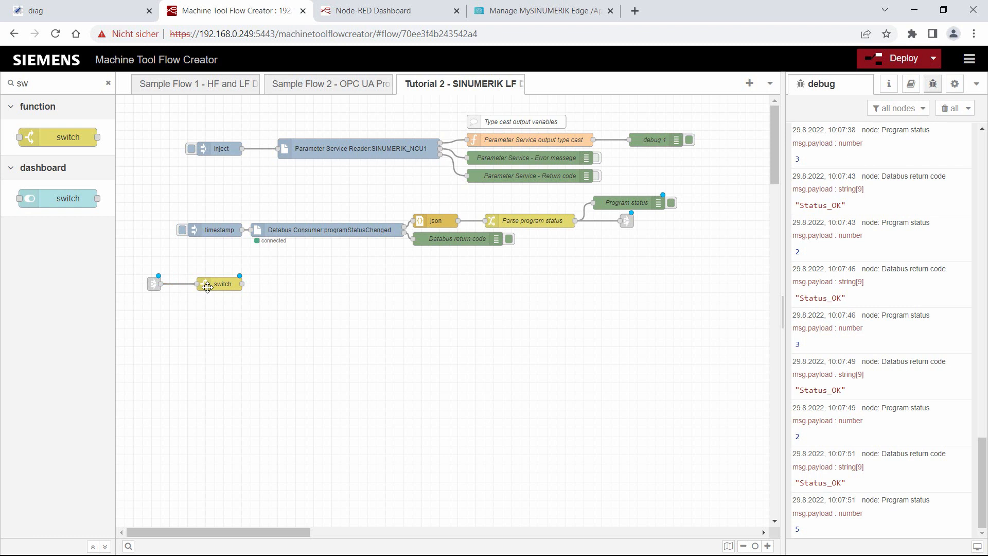
Name the switch node "Check program status" and set its first rule to == 3 on msg.payload.
double_click(208, 287)
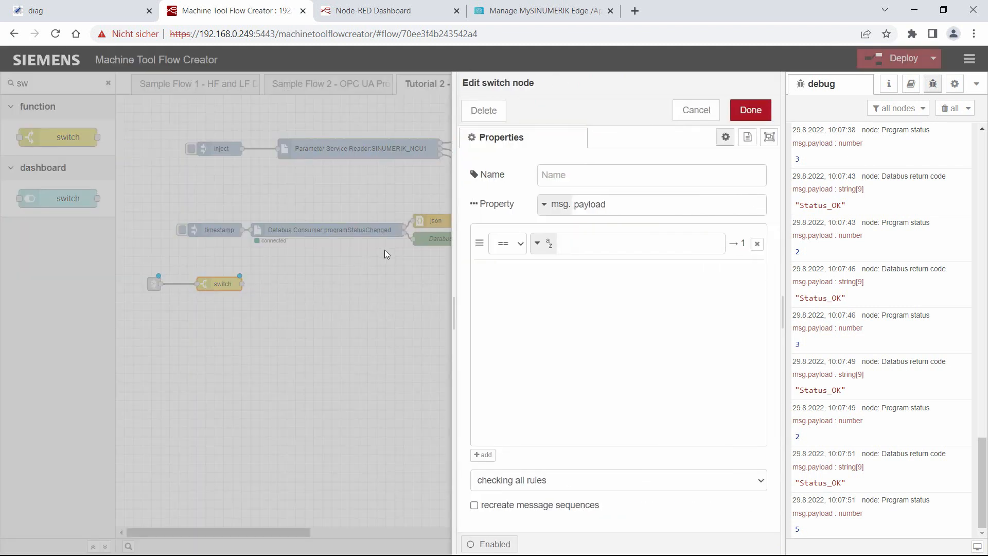
click(555, 177)
text(Check program status)
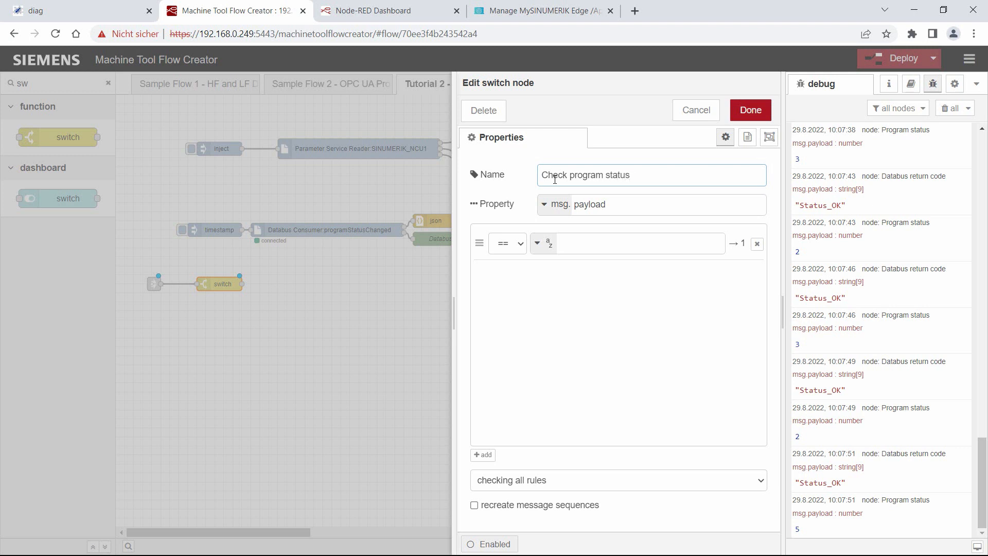
click(518, 247)
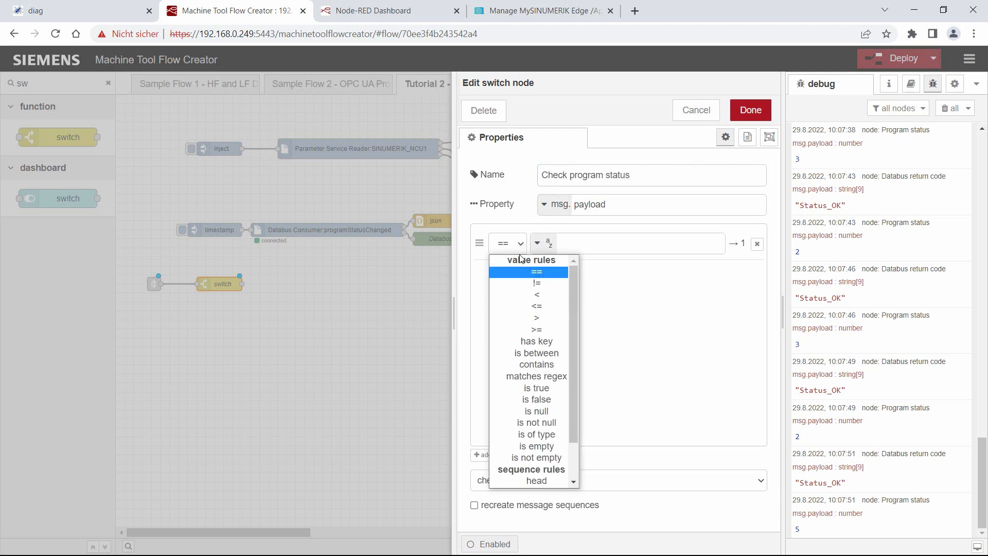
click(576, 240)
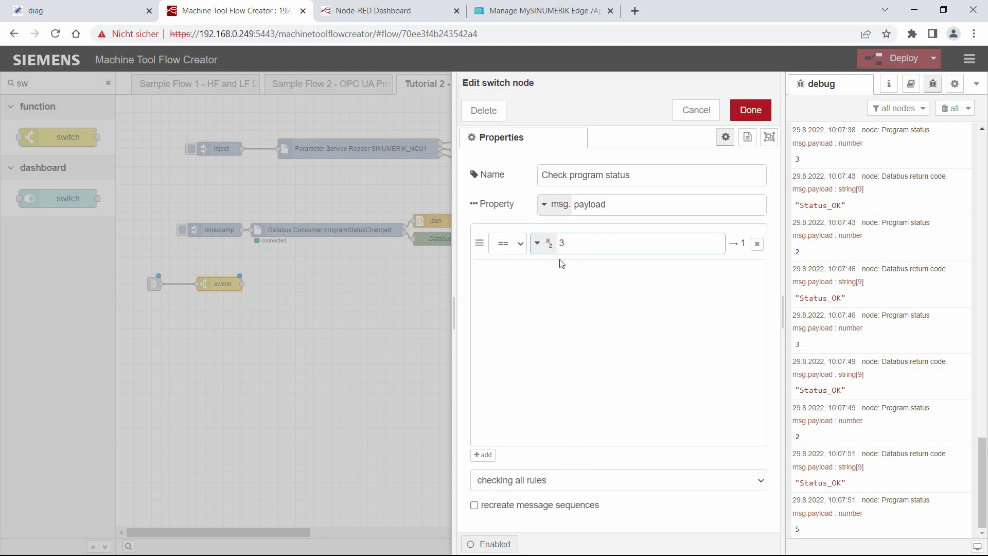
click(554, 277)
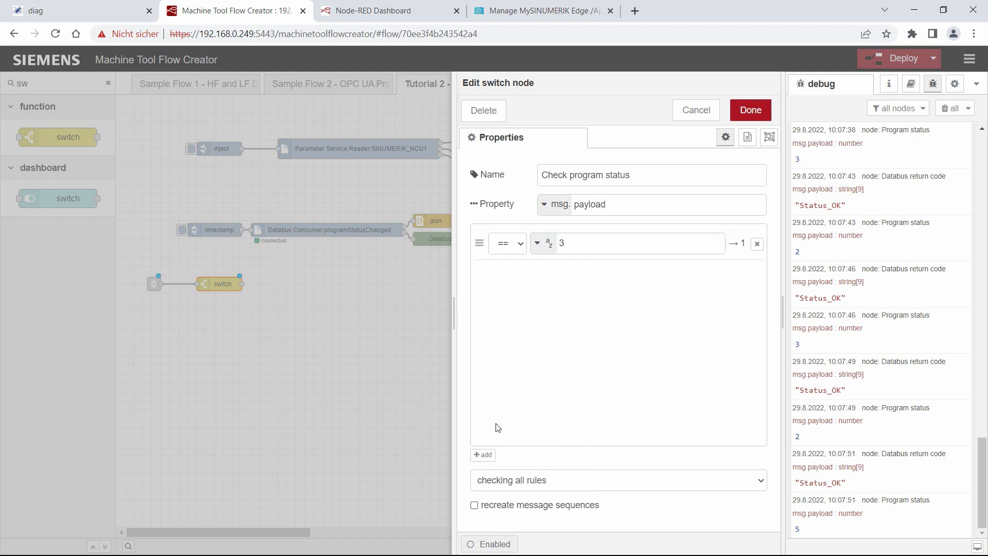
Add a second rule != 3 to the Check program status switch node and make both rule values numbers.
click(484, 454)
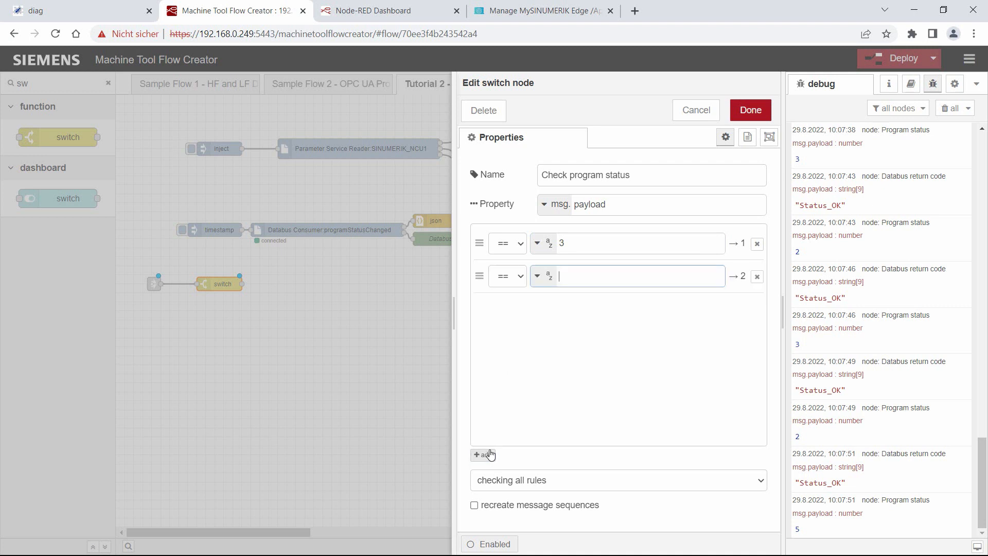
click(520, 279)
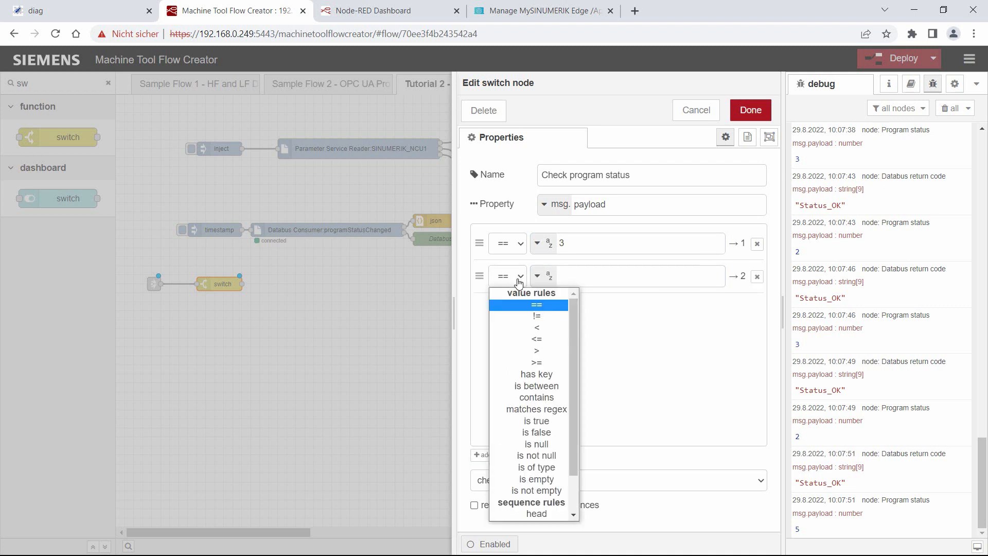
click(536, 316)
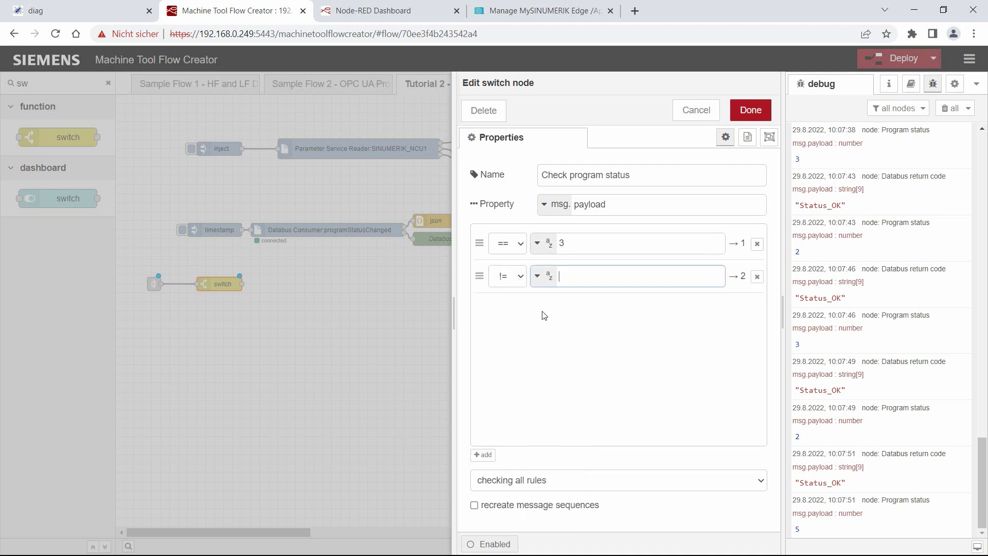
click(546, 284)
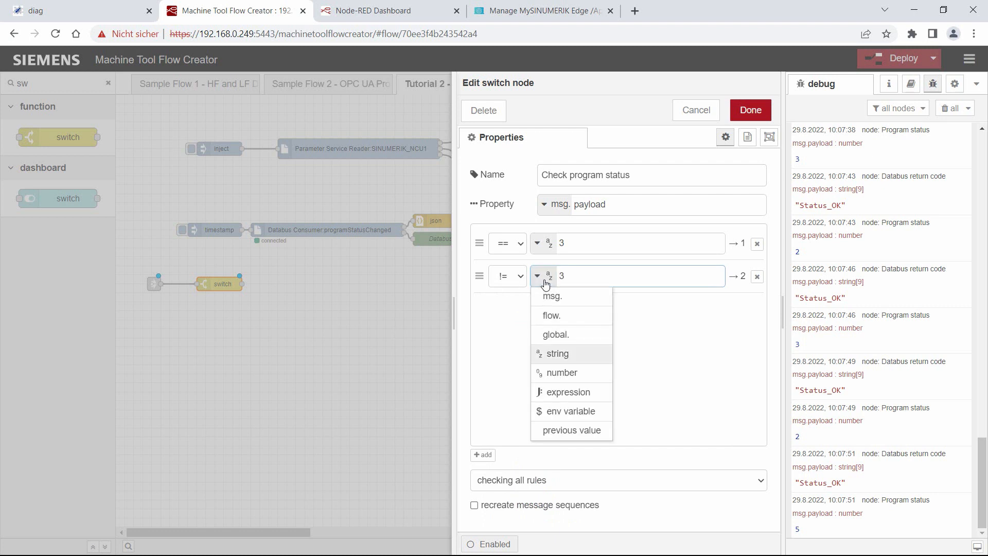
click(552, 373)
click(547, 250)
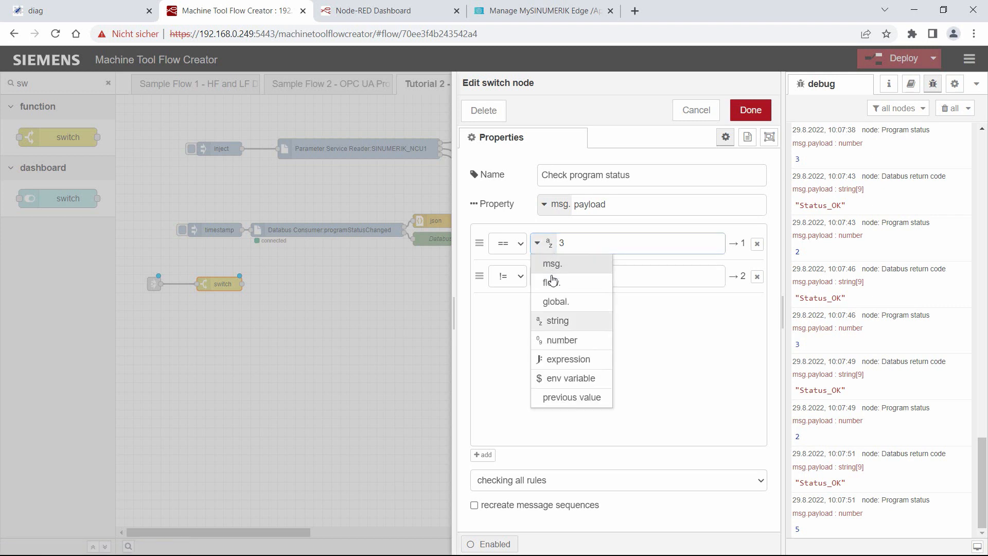
click(554, 340)
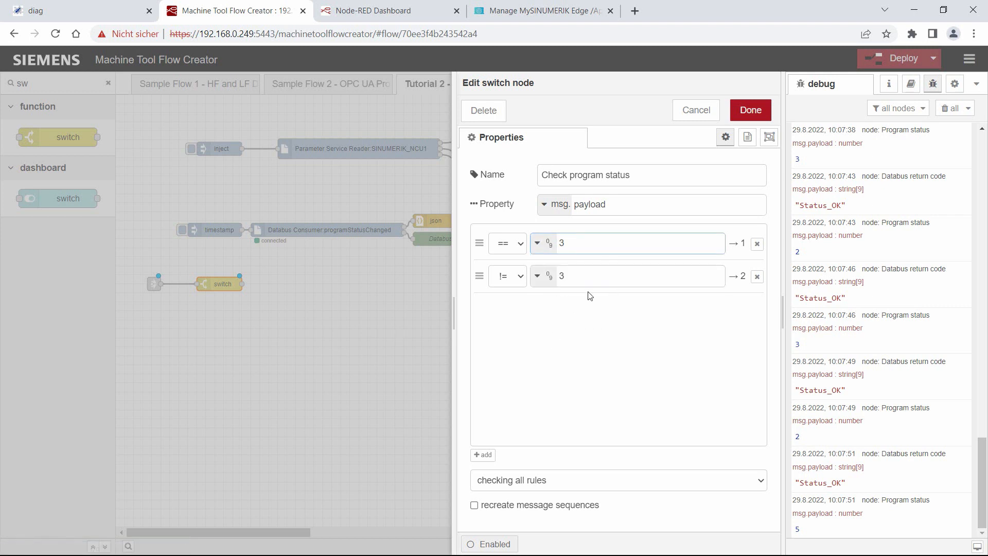
click(751, 110)
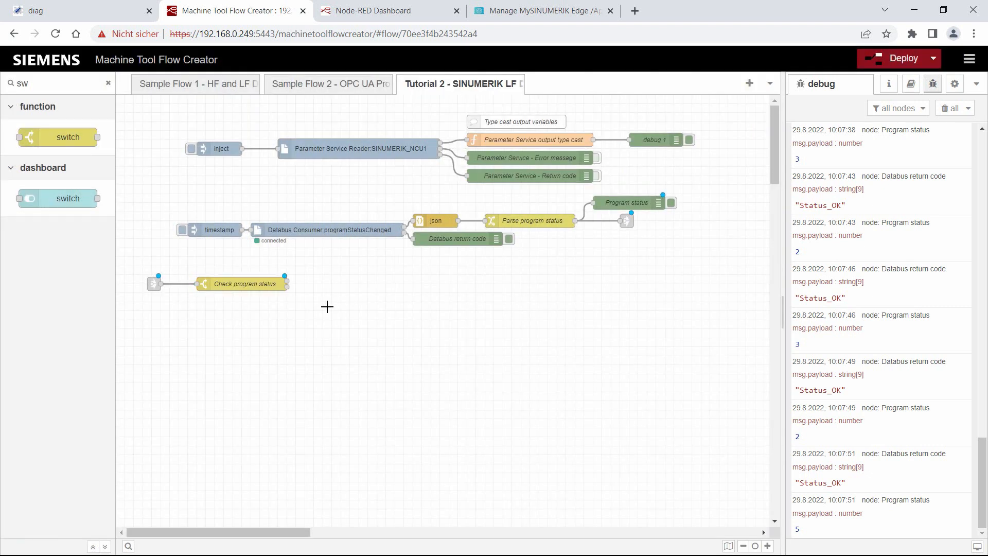
Place a change node after the switch, named "Reset user alert", that sets msg.payload to the number 0.
click(109, 83)
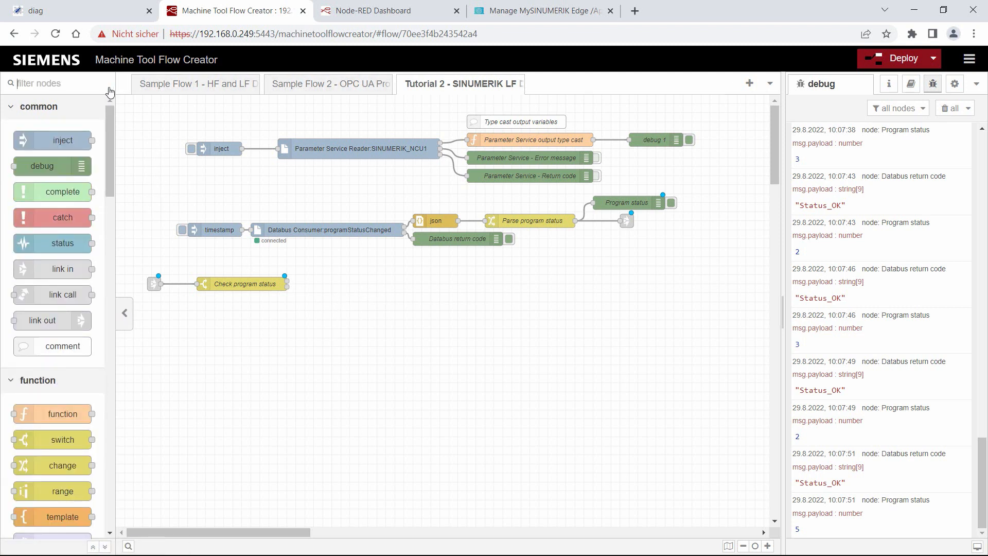
text(cha)
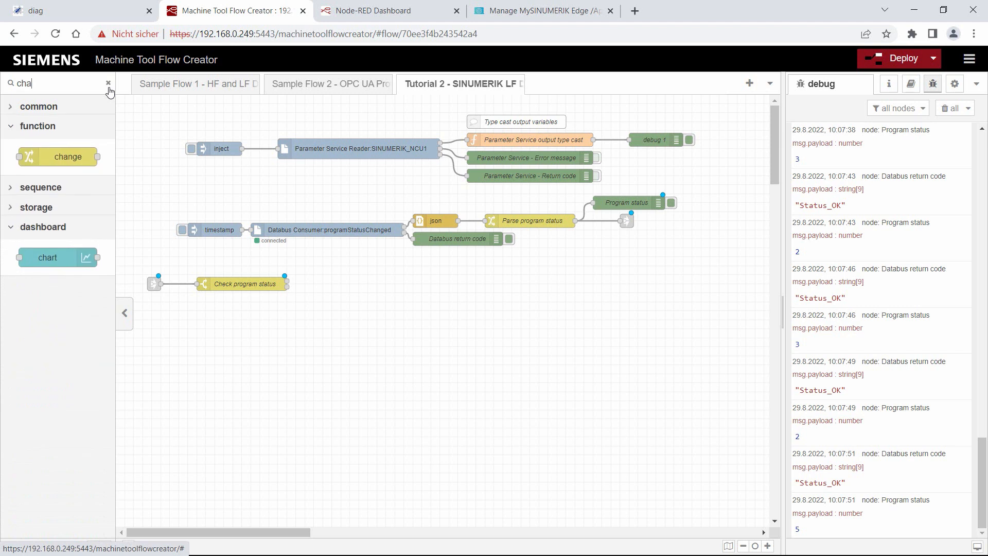
drag(73, 135, 342, 275)
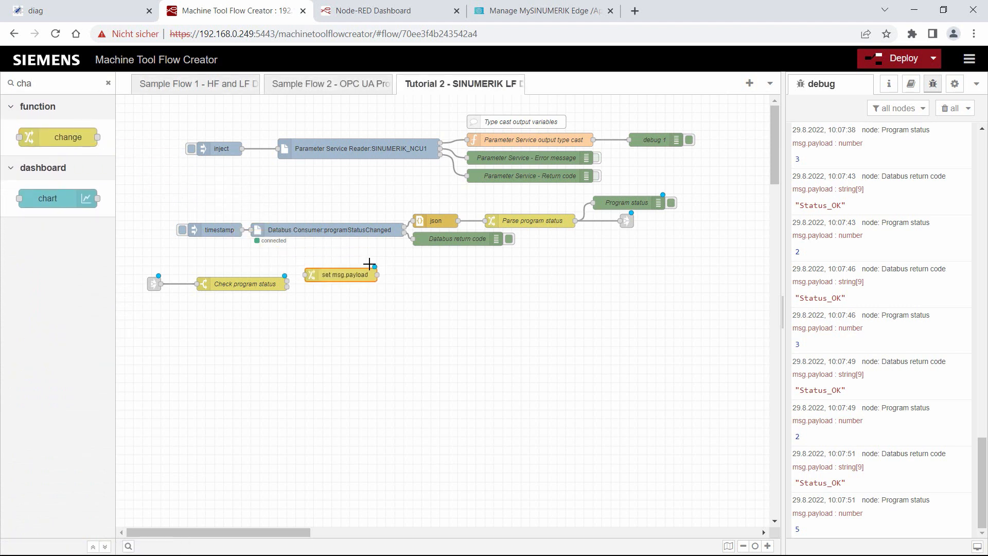
double_click(344, 276)
click(560, 178)
text(Reset user )
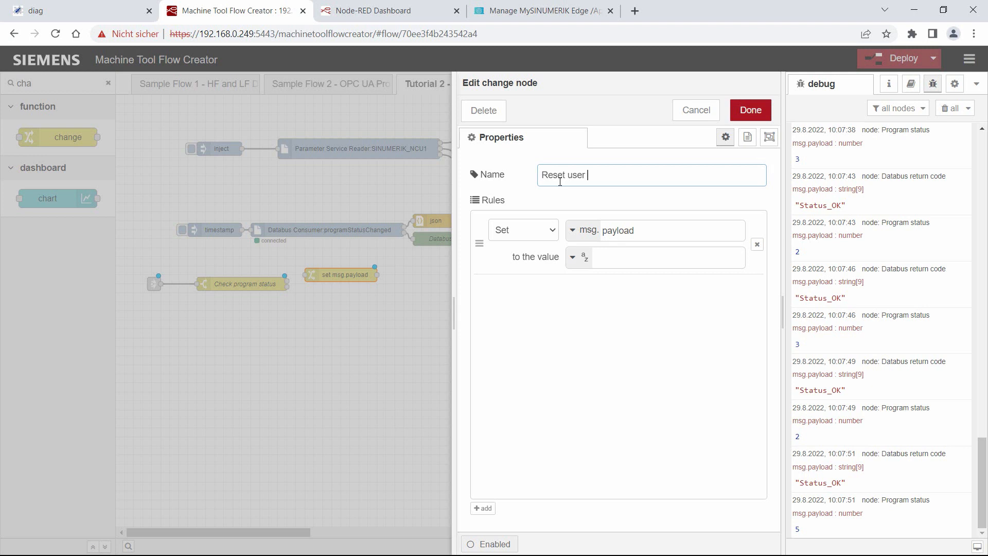
text(alert)
click(576, 258)
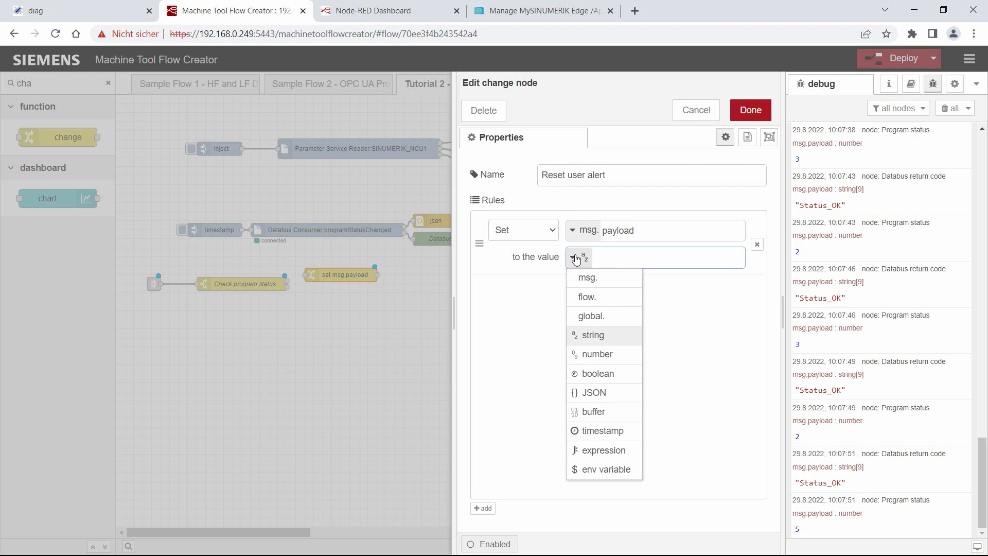
click(596, 353)
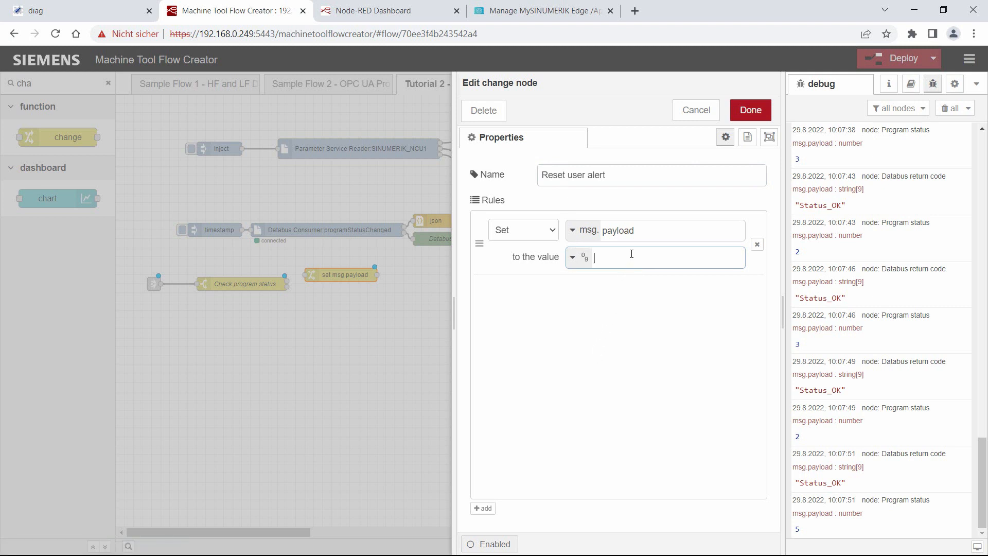
text(0)
click(751, 109)
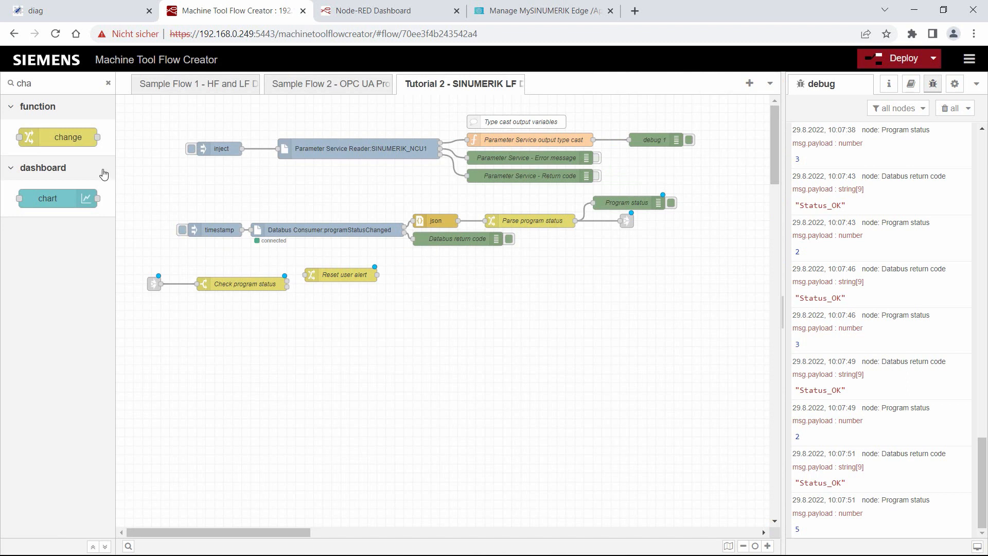
Place a second change node below Reset user alert, named "Set user alert", that sets msg.payload to the number 1.
drag(63, 136, 345, 293)
double_click(345, 293)
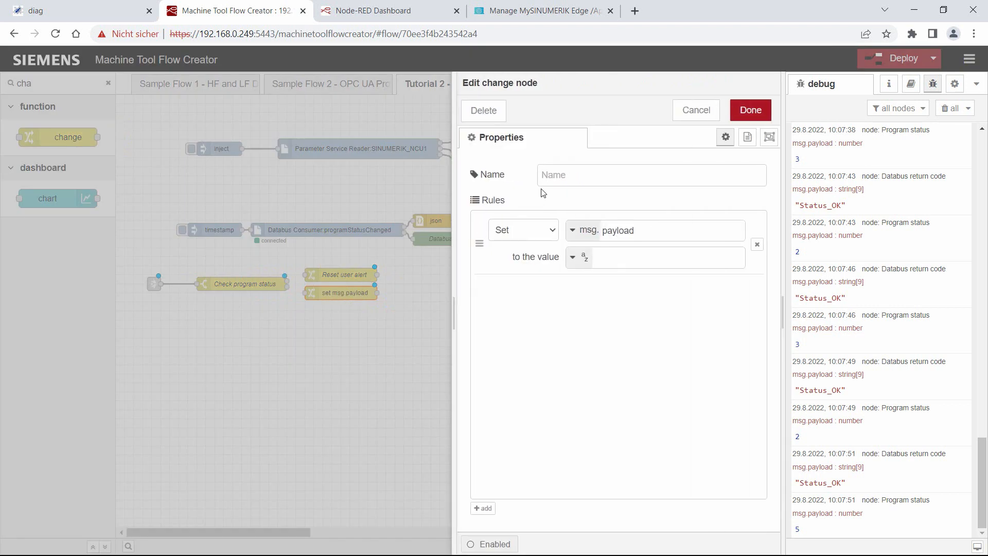
click(555, 177)
text(S)
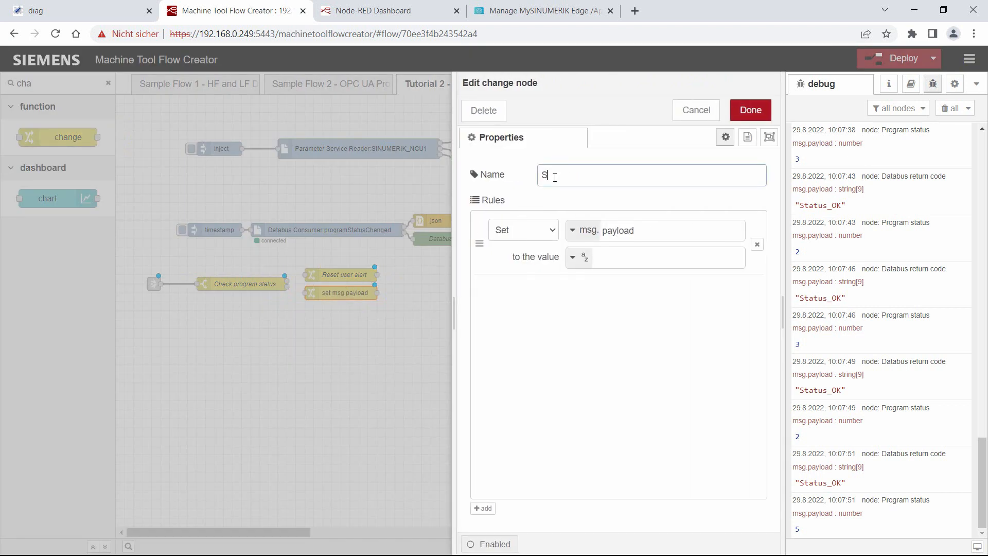
text(et user alert)
click(573, 257)
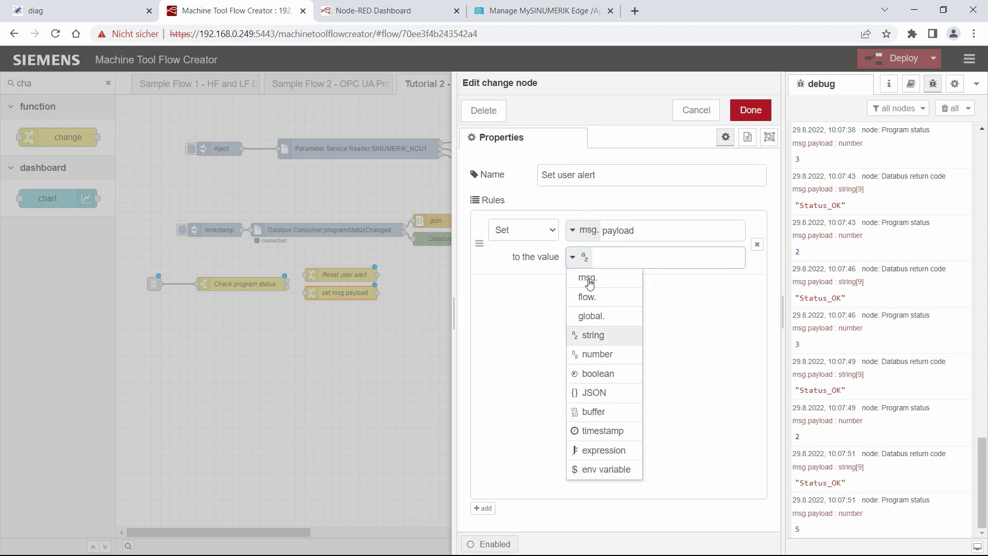
click(598, 354)
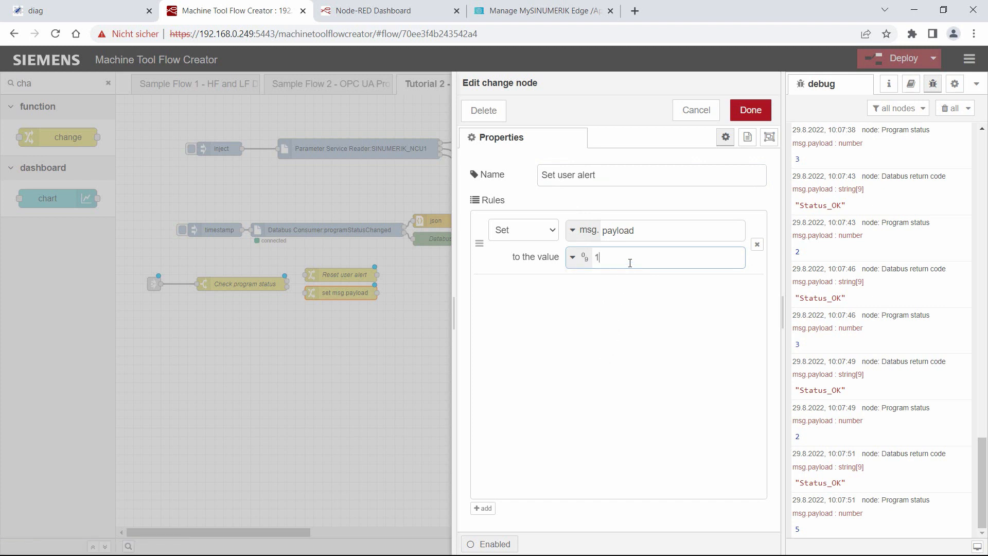
click(751, 110)
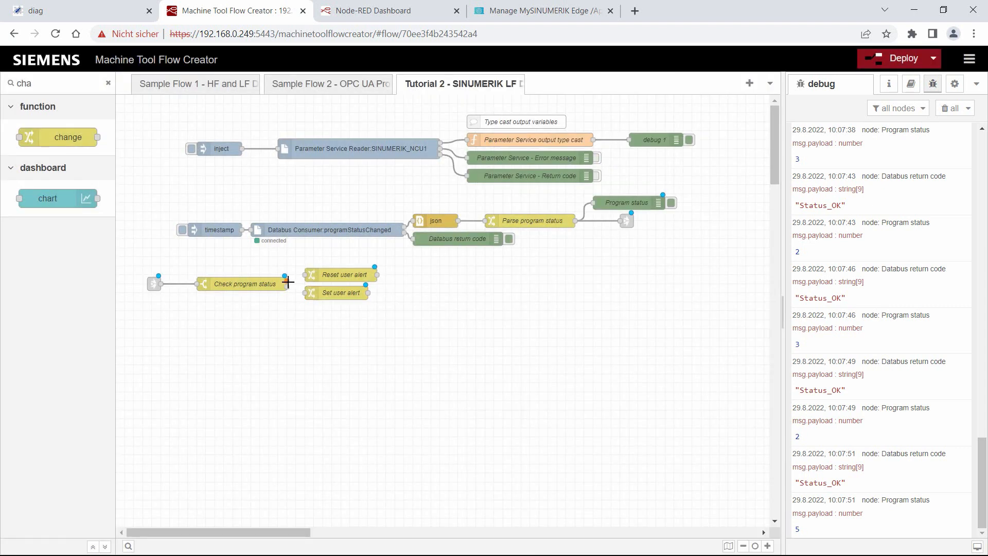
Wire the two switch outputs to Reset user alert and Set user alert, and connect both to a new template node.
drag(292, 278, 312, 296)
click(109, 83)
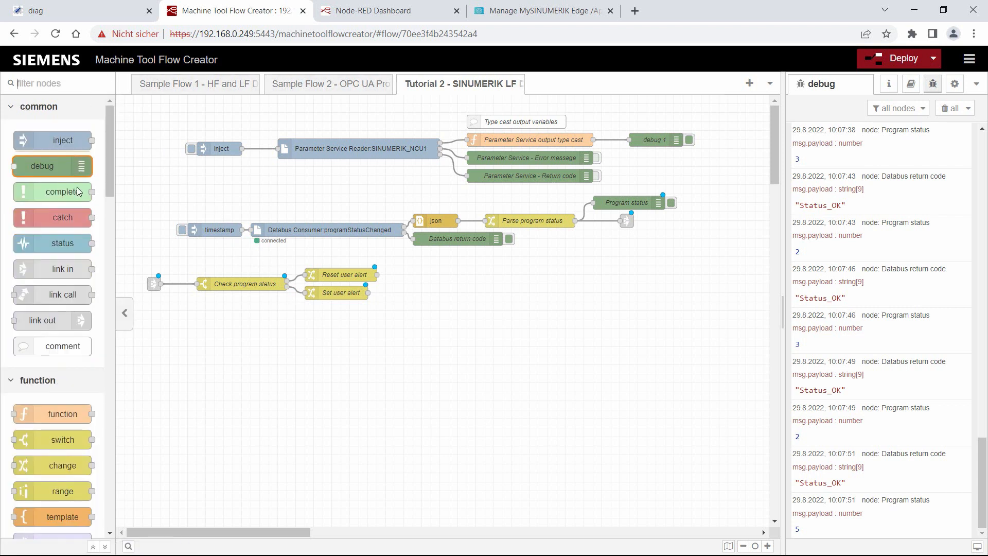
scroll(70, 313, down, 3)
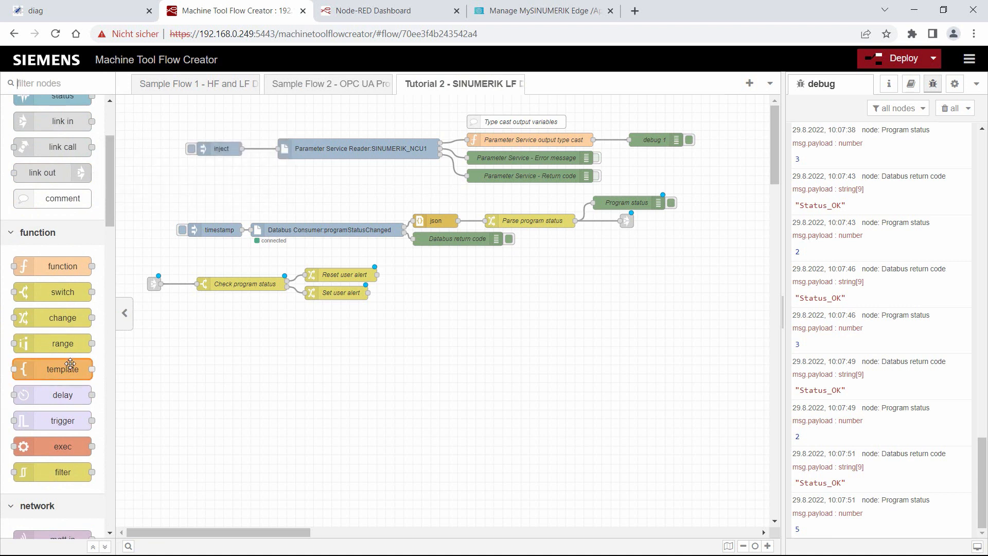
drag(62, 369, 464, 279)
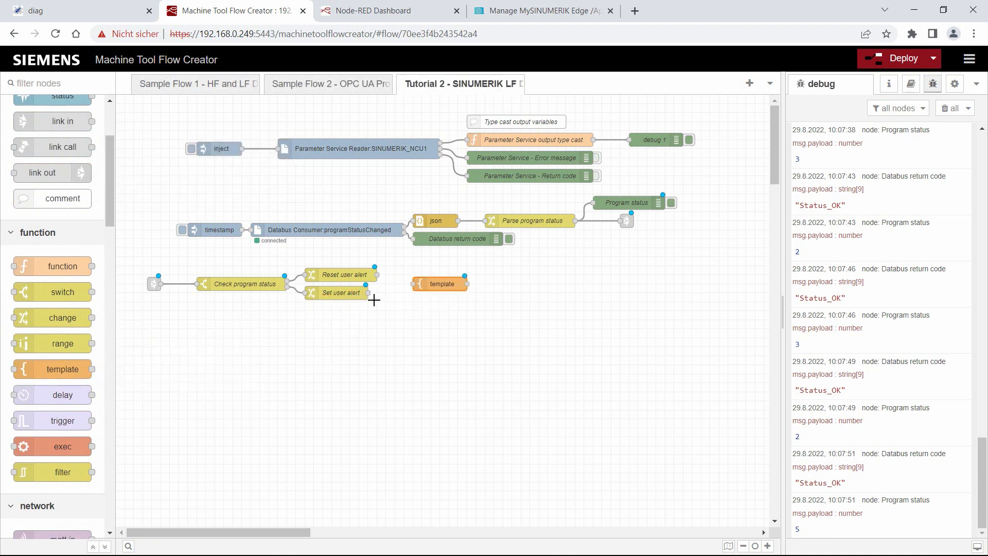
drag(369, 294, 417, 284)
Name the template node "Input template" and replace its default text with the copied JSON array of variables.
double_click(417, 284)
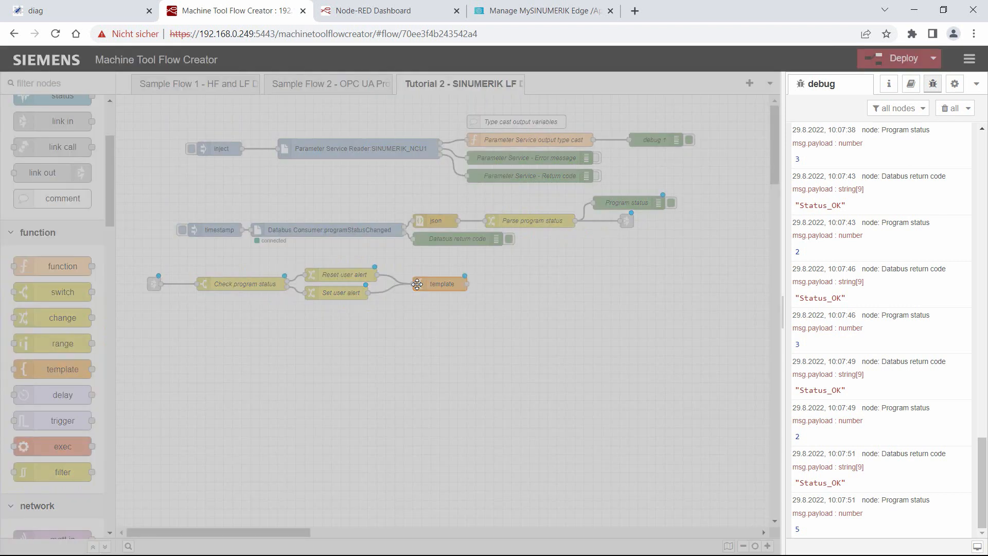
click(581, 181)
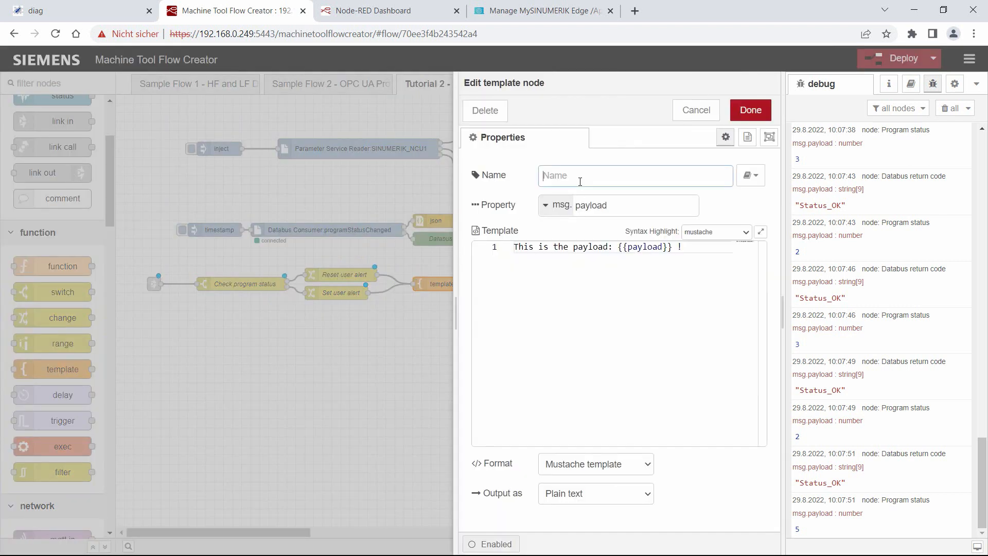
text(Input template)
drag(684, 247, 498, 251)
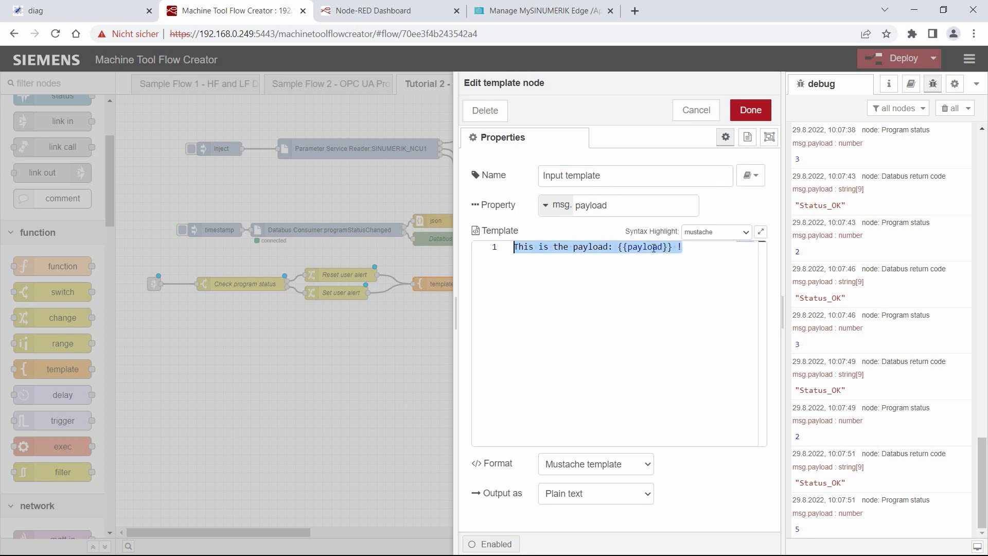
key(BackSpace)
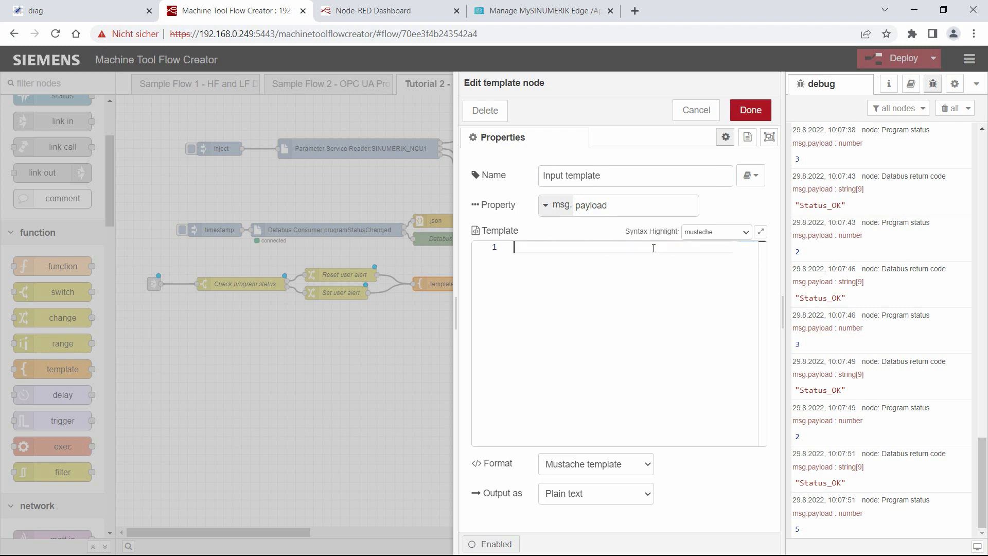
key(ctrl+v)
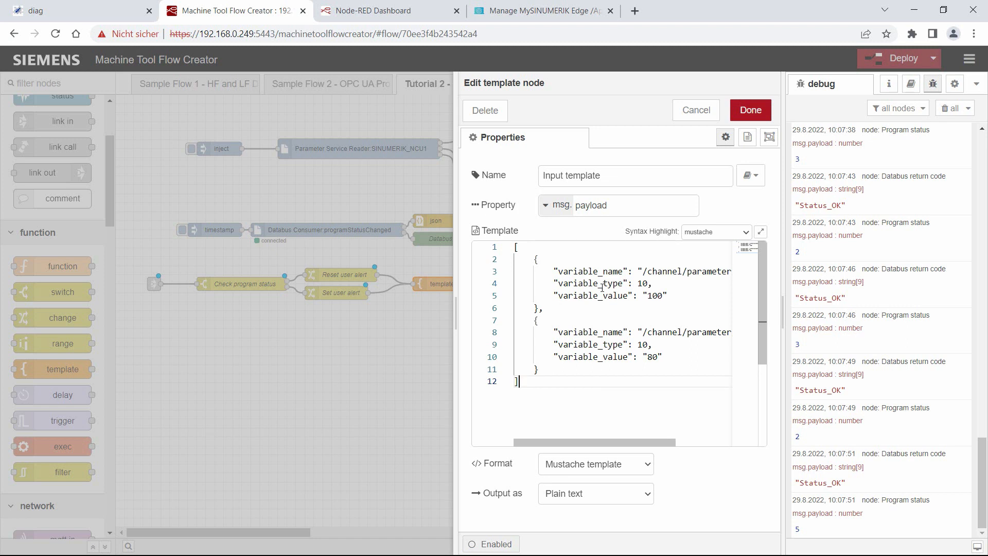
Widen the template editor and remove the second variable entry, /channel/parameter/r[u1,2,#1], from the JSON array.
drag(456, 283, 279, 294)
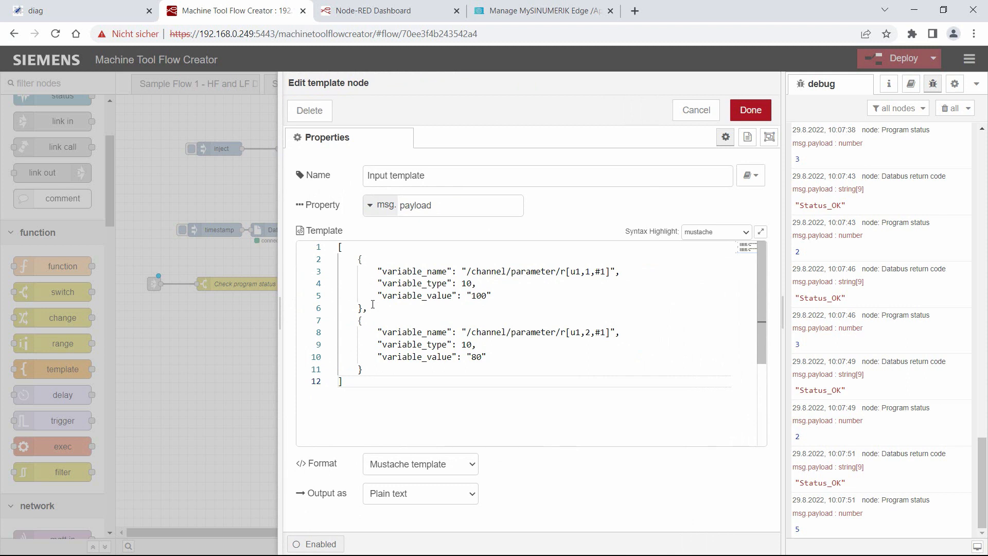
drag(366, 310, 373, 366)
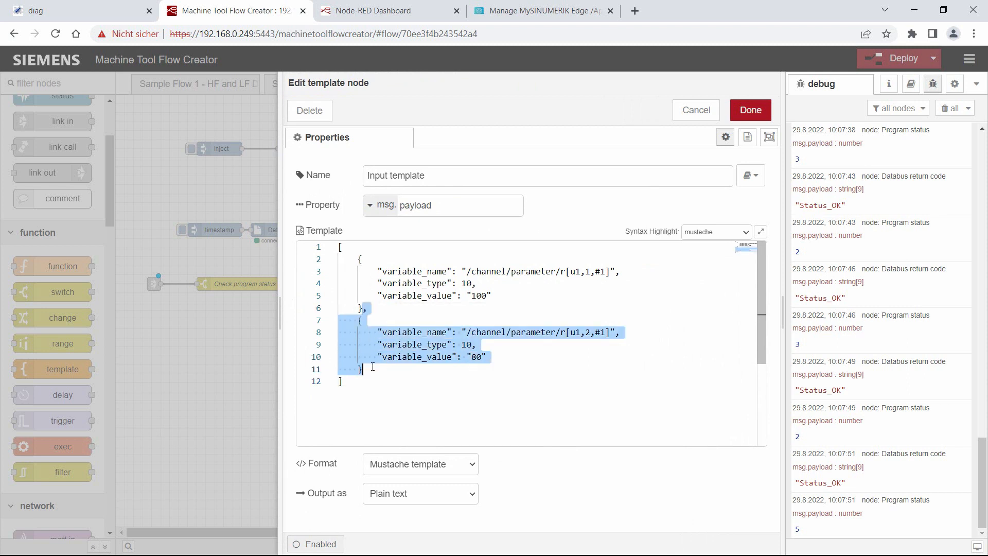
key(BackSpace)
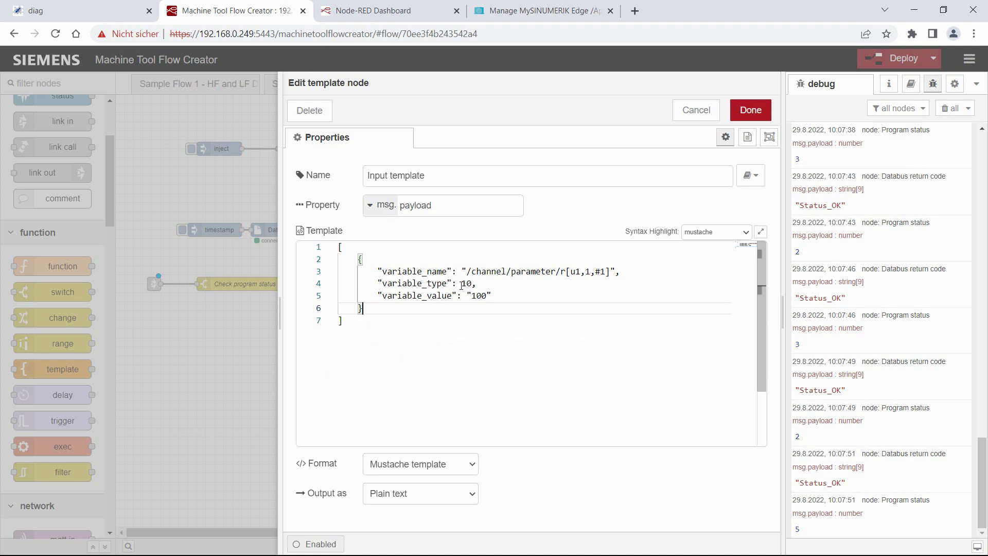
Set the remaining entry's variable_name to "DB2.DBX185.4" and its variable_type to 1.
drag(467, 271, 610, 271)
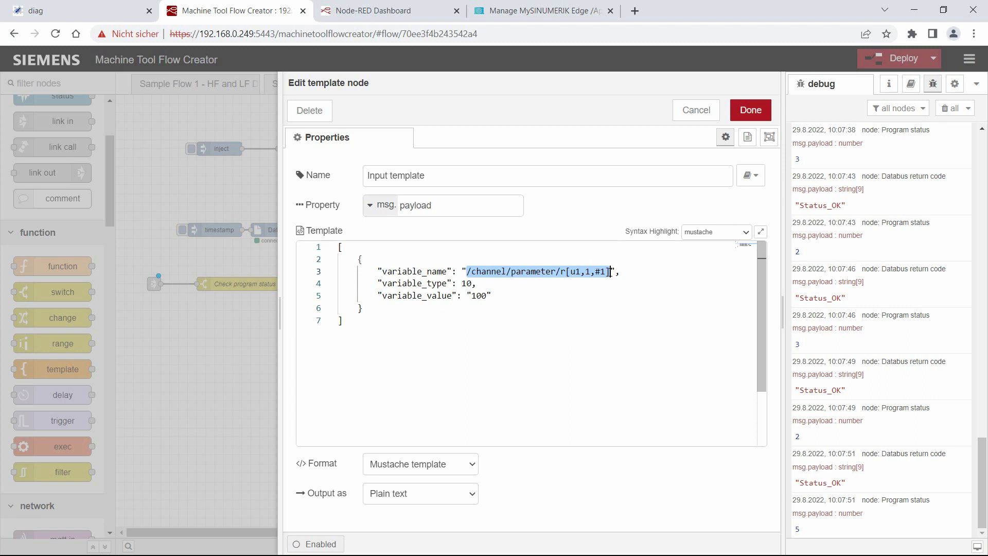
key(BackSpace)
text(DB)
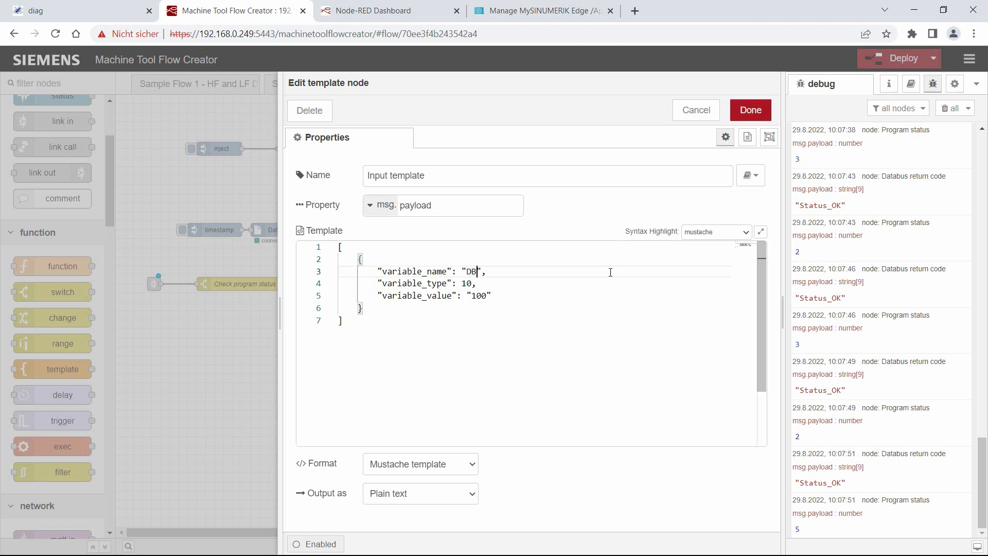
text(2.DBX185.4)
double_click(466, 284)
text(1)
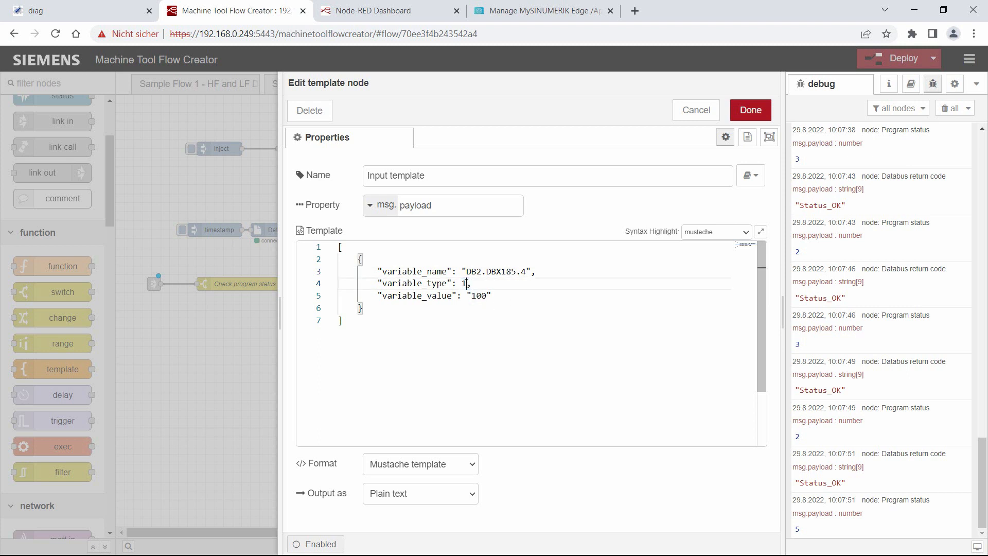
Set the entry's variable_value to "{{payload}}" in the template and accept the node's changes.
click(486, 296)
key(BackSpace)
key(BackSpace)
key(BackSpace)
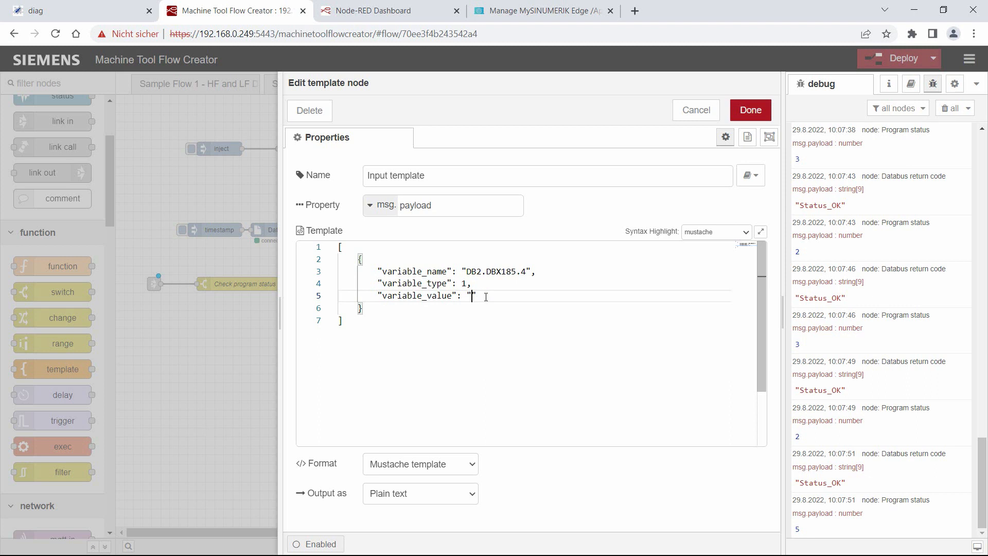
text({{)
text(}})
text(paxy)
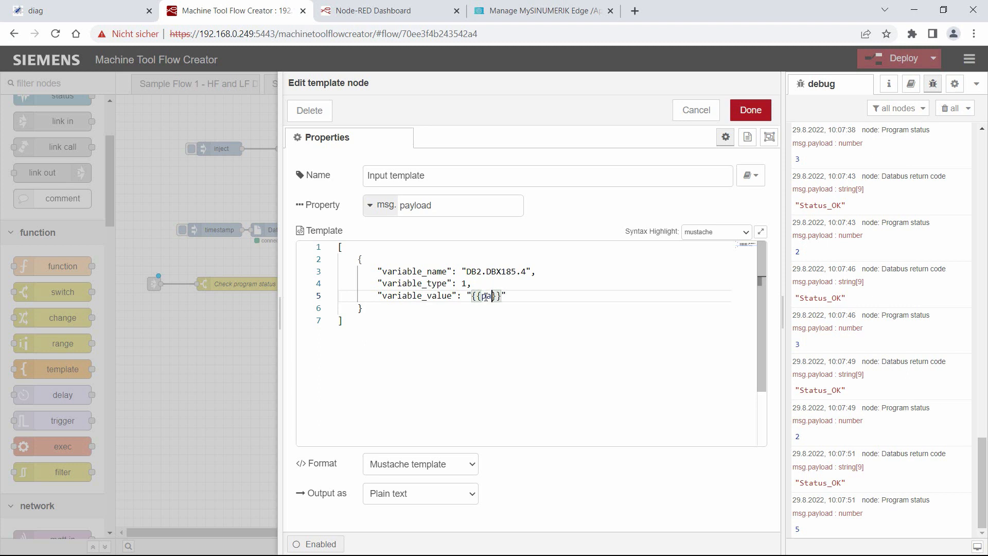
key(BackSpace)
key(BackSpace)
text(yload)
click(408, 322)
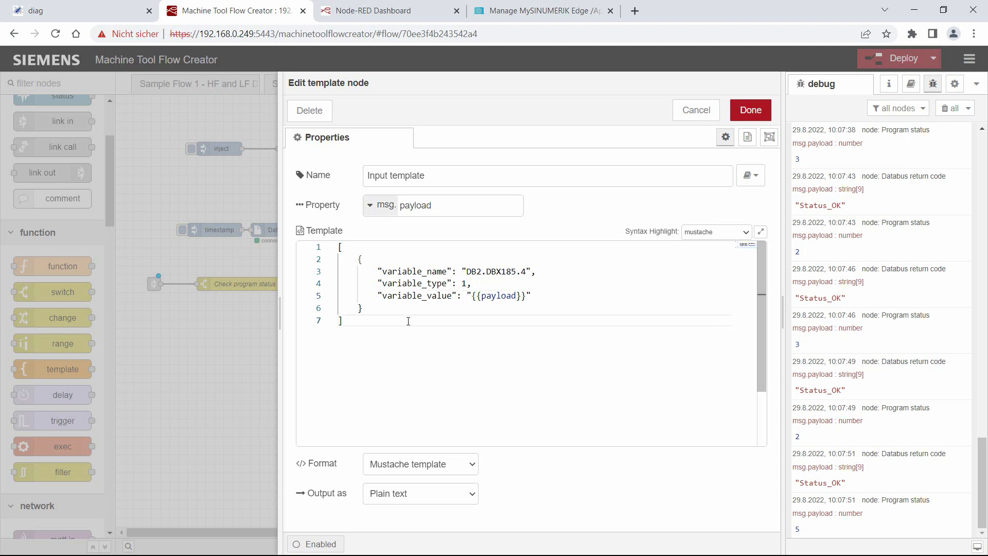
click(751, 118)
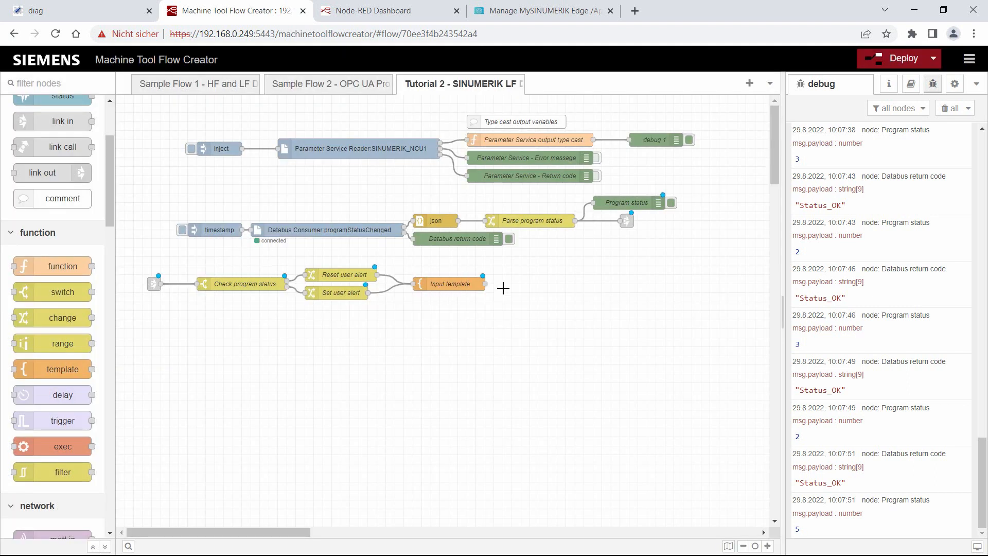
Add a Parameter Service Writer node for SINUMERIK_NCU1 after Input template and wire the template's output to it.
ctrl+click(523, 284)
text(para)
click(545, 341)
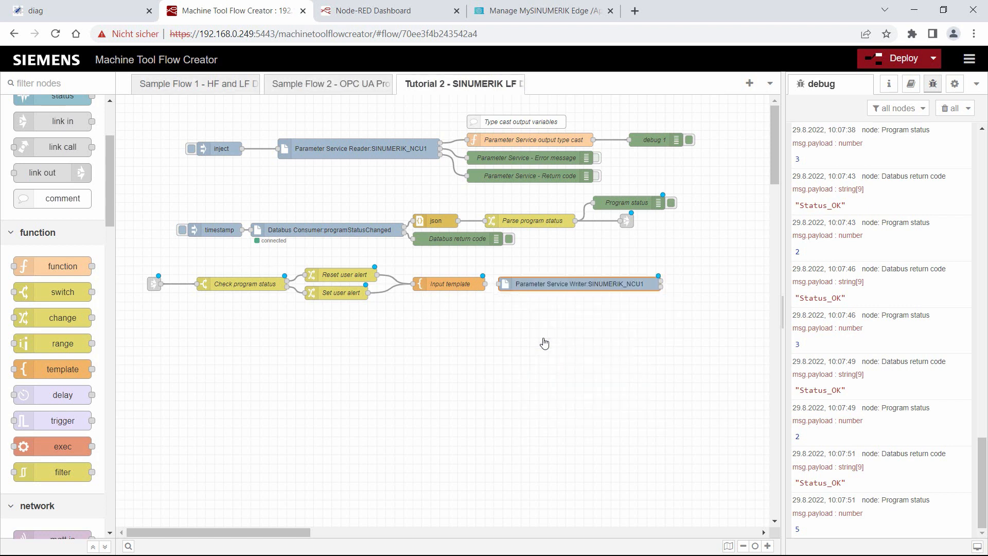
drag(485, 283, 504, 284)
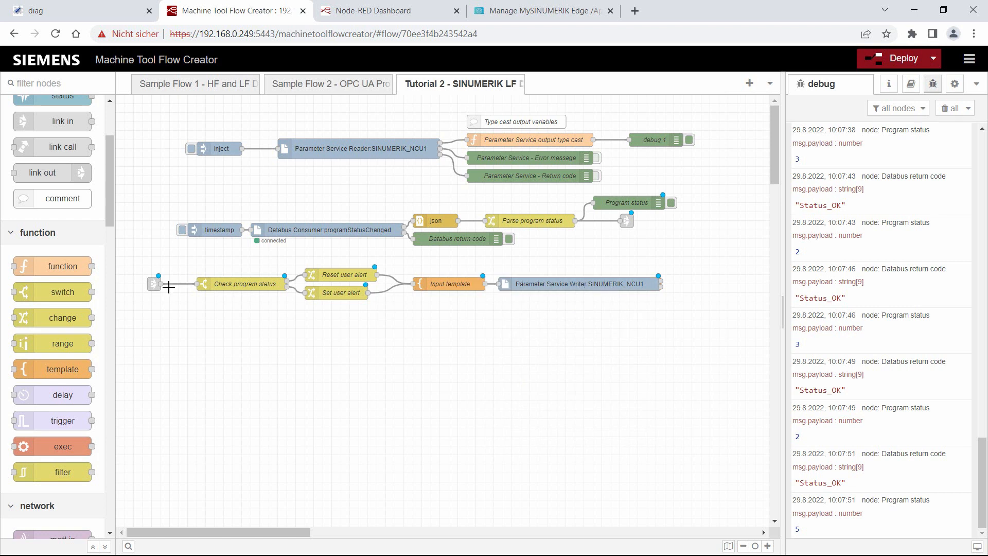
Add two debug nodes beside the Parameter Service Writer, one above the other, and wire its two outputs to them.
scroll(62, 279, up, 1)
scroll(63, 279, up, 1)
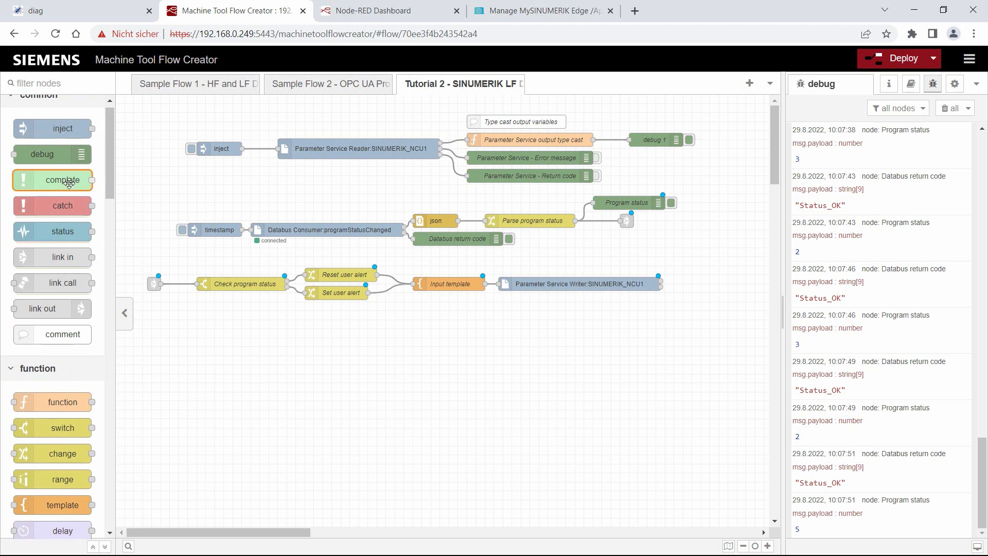
drag(77, 157, 698, 291)
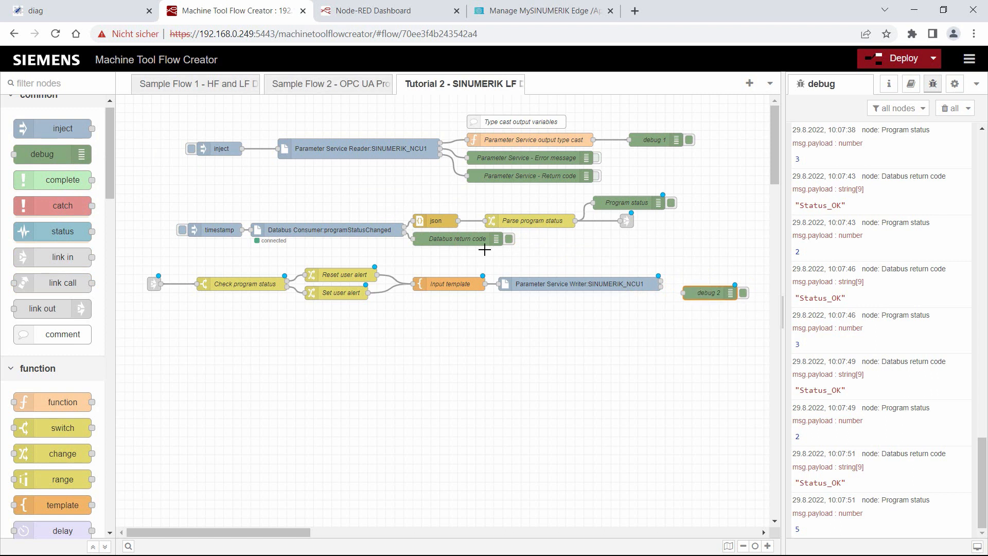
drag(54, 155, 711, 273)
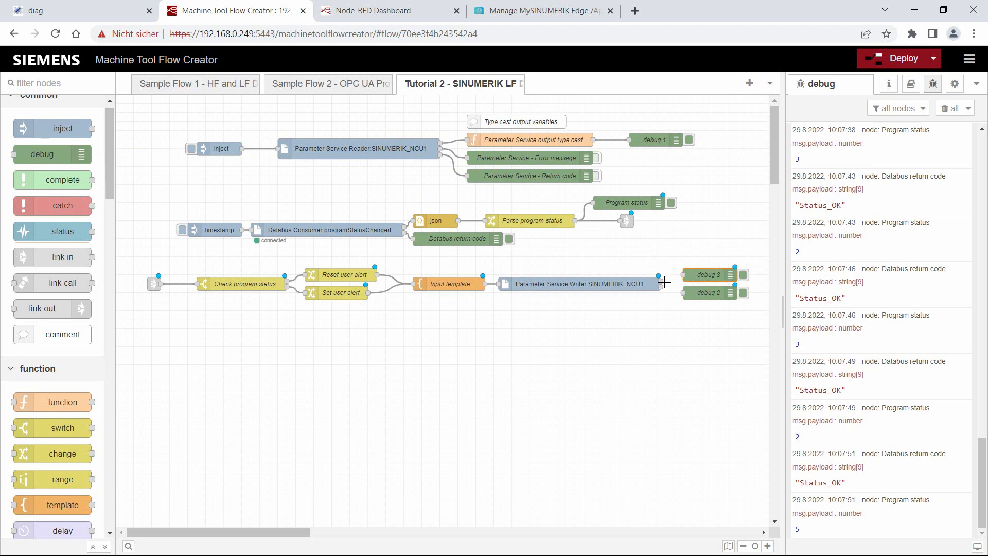
drag(663, 284, 686, 292)
Name the upper new debug node "Parameter Service return code".
double_click(708, 274)
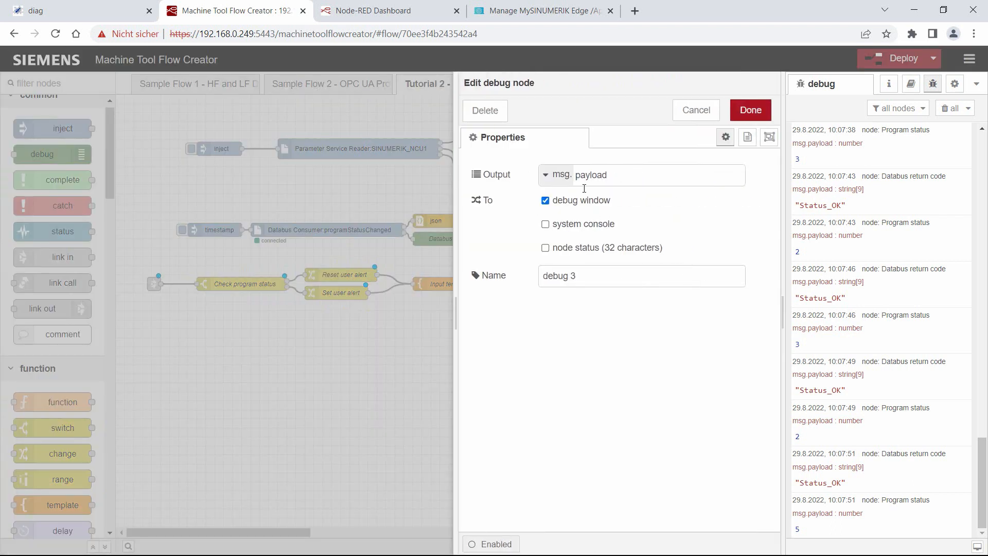
drag(577, 276, 527, 270)
text(Parametre)
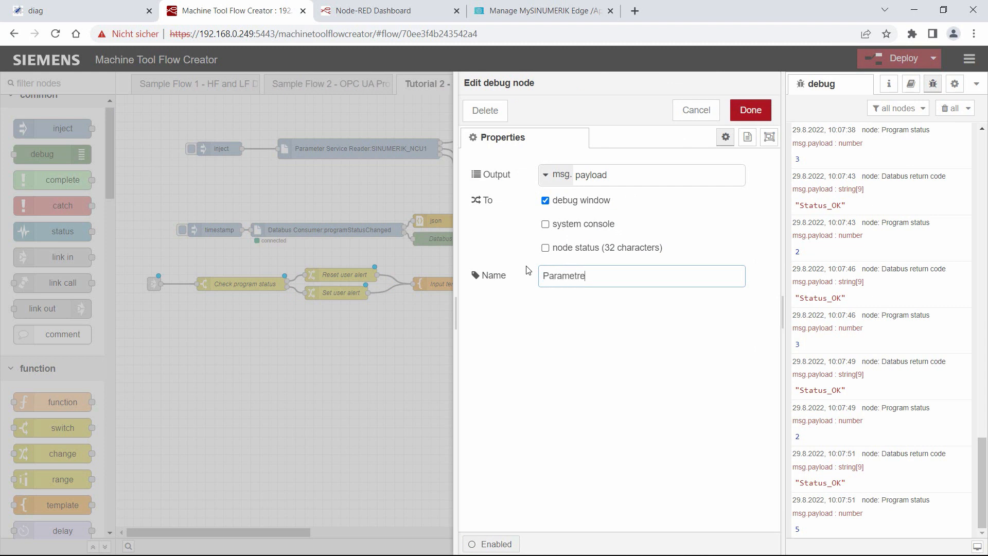
text( Service return code)
click(749, 114)
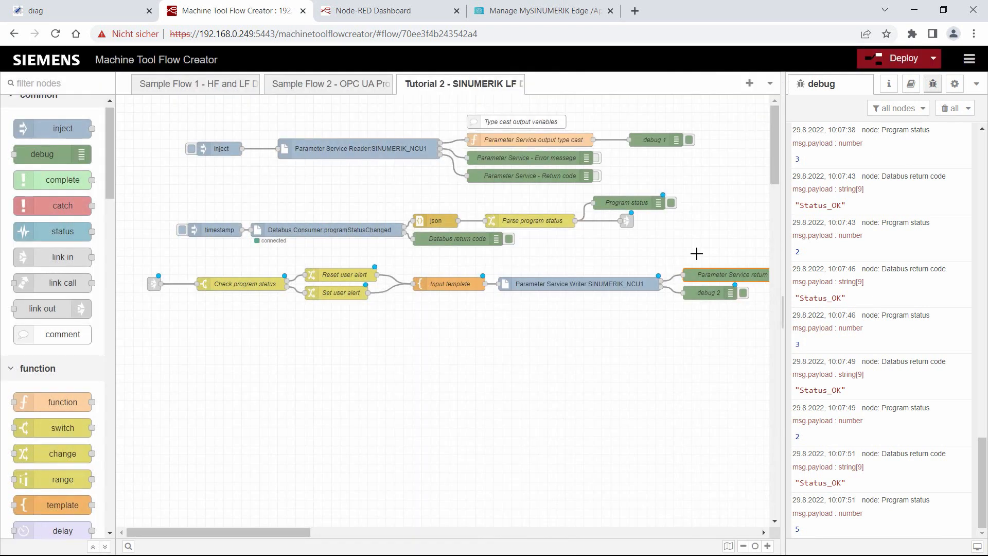
Name the lower new debug node "Parameter Service Error message".
click(704, 296)
double_click(704, 296)
drag(577, 276, 530, 269)
text(Parameter Service Error message)
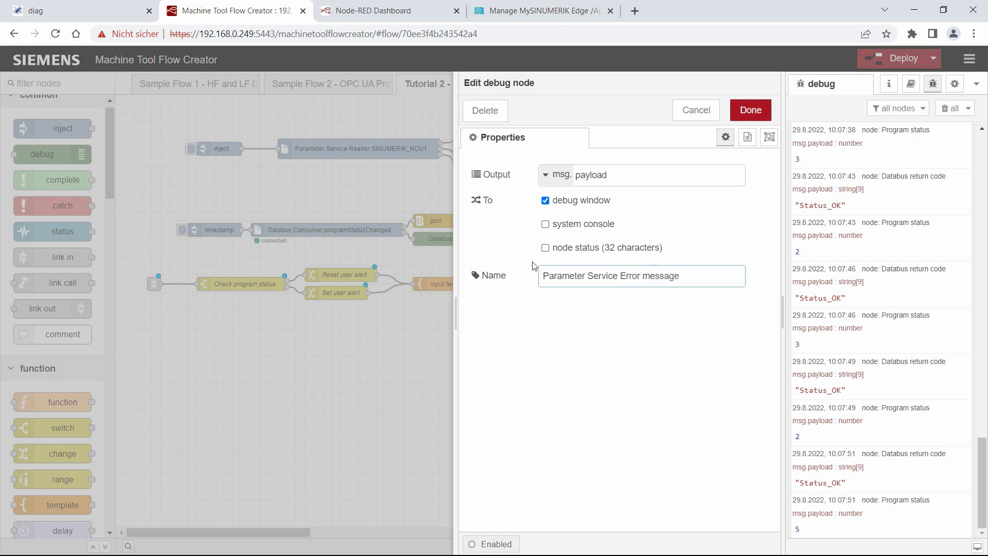
click(747, 114)
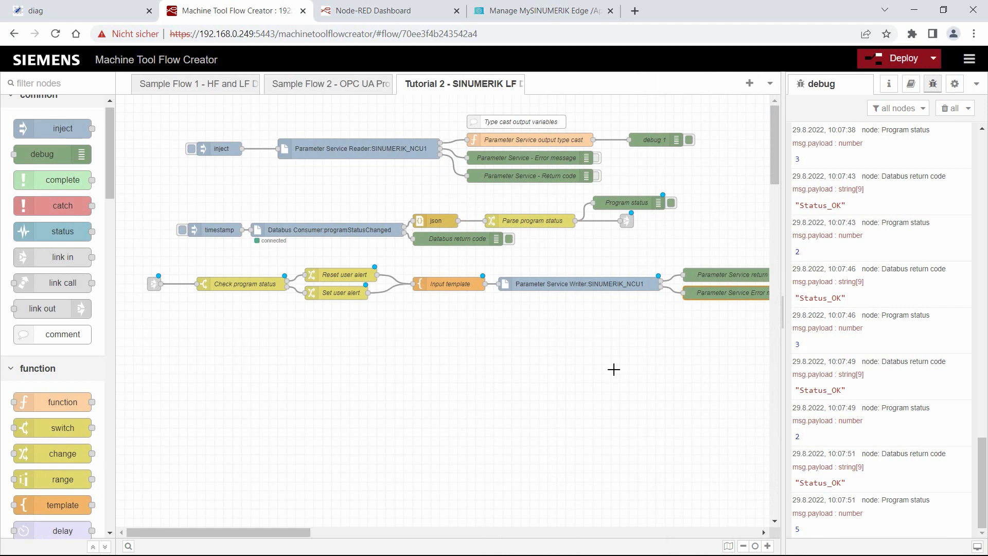
Deploy the flow with the new writer and debug nodes.
scroll(613, 369, right, 5)
scroll(614, 369, left, 5)
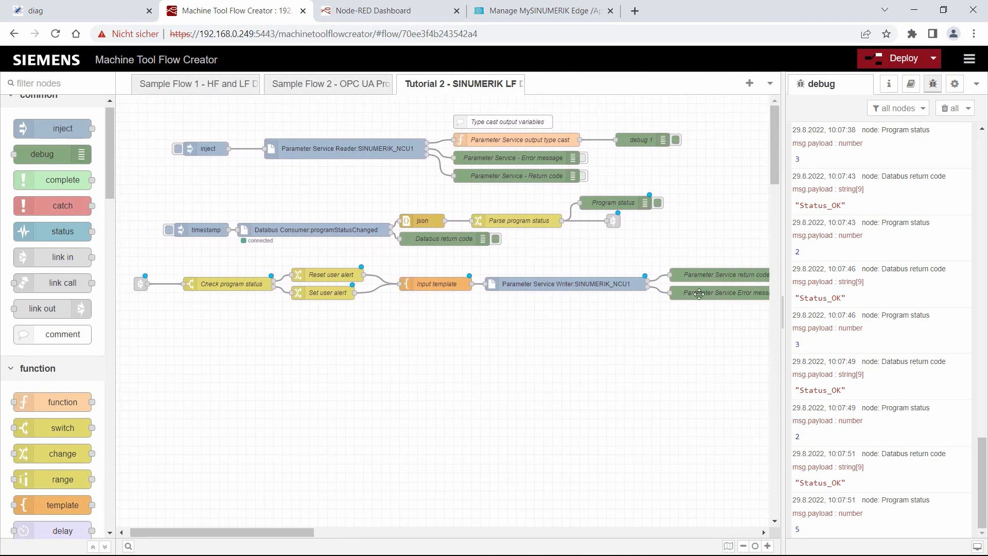
click(872, 66)
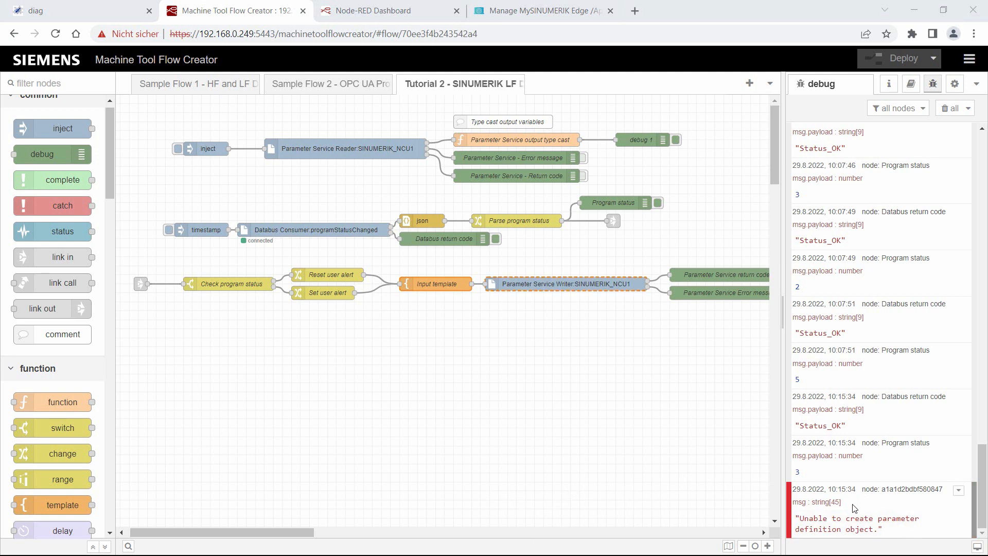
Change the Input template node's output format to Parsed JSON and redeploy the flow.
double_click(458, 283)
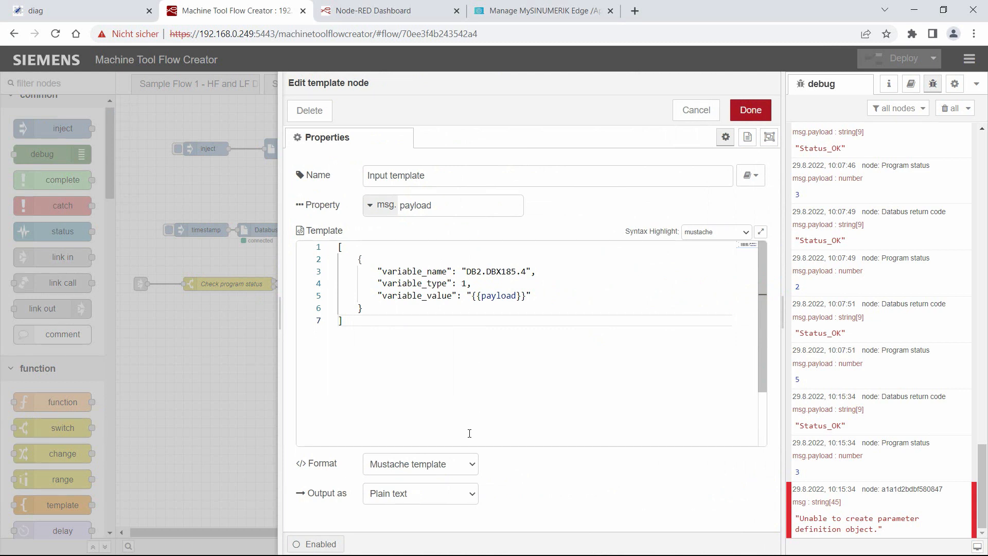
click(457, 500)
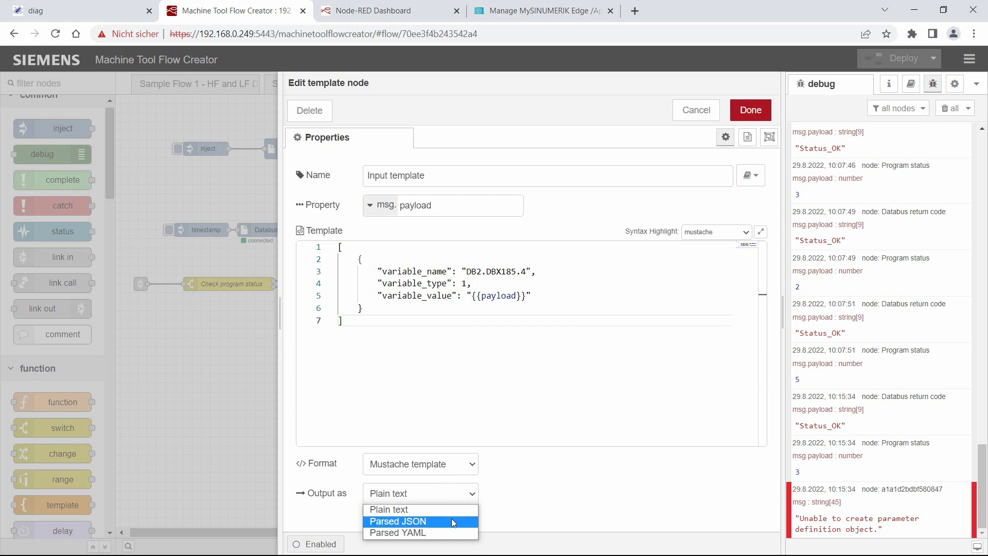
click(450, 521)
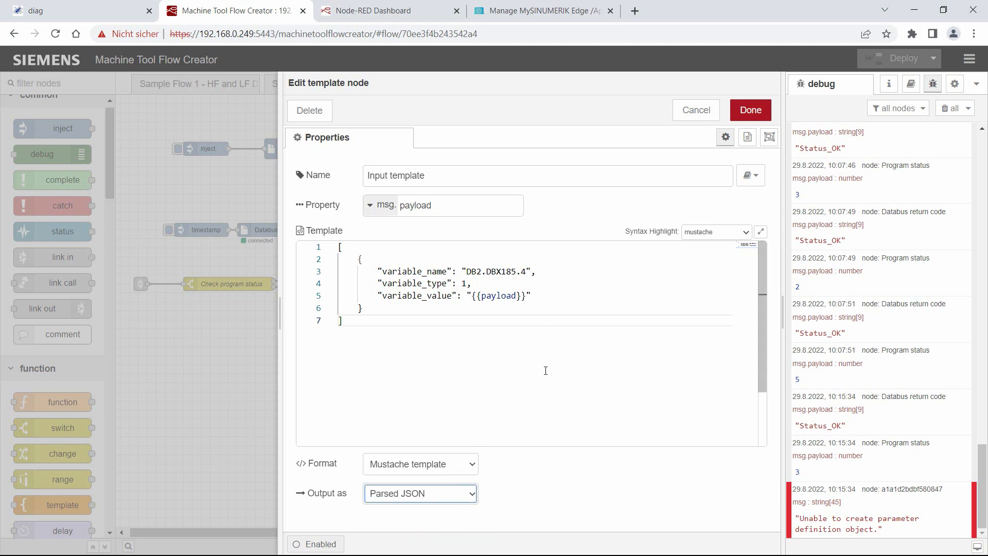
click(744, 109)
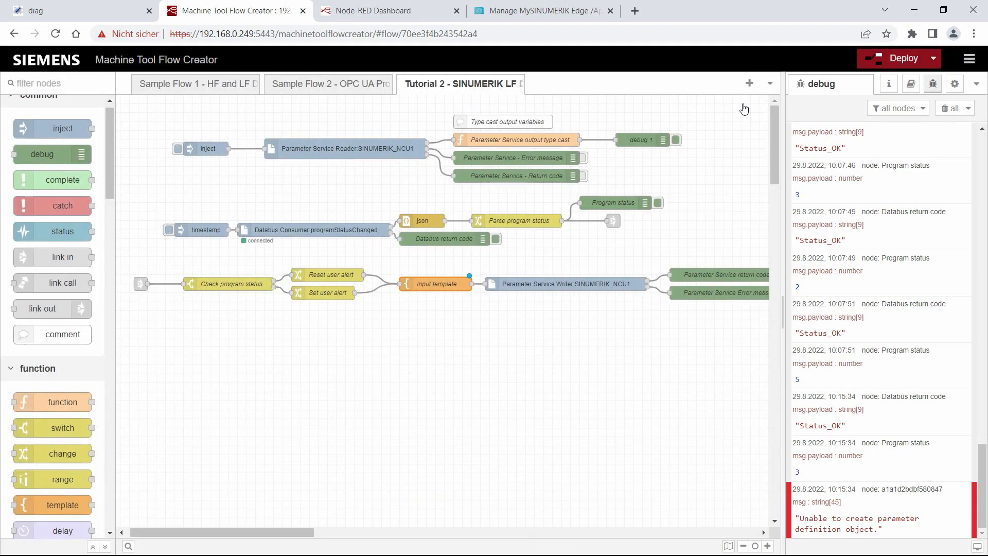
click(872, 58)
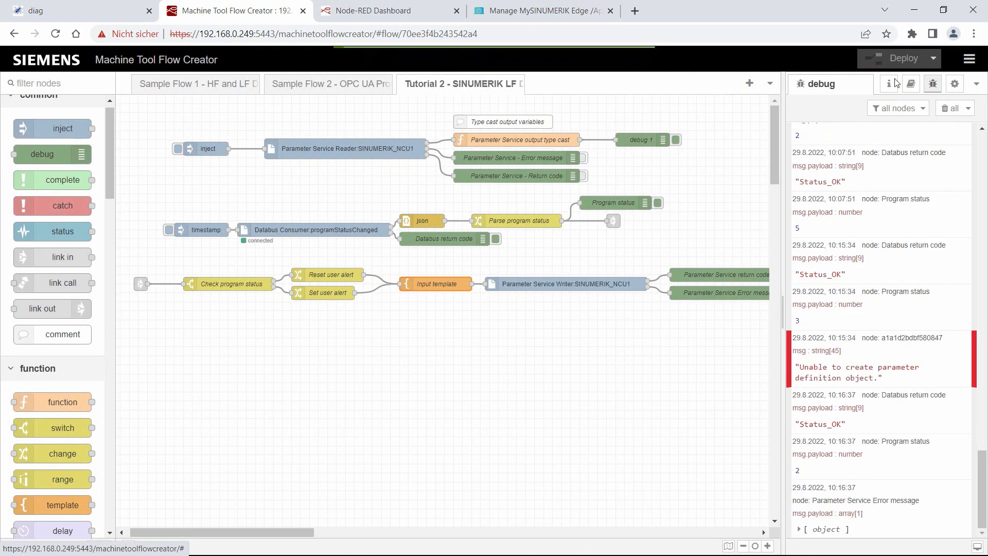
Expand the newest Parameter Service Error message entries in the debug output to examine their return codes.
click(839, 529)
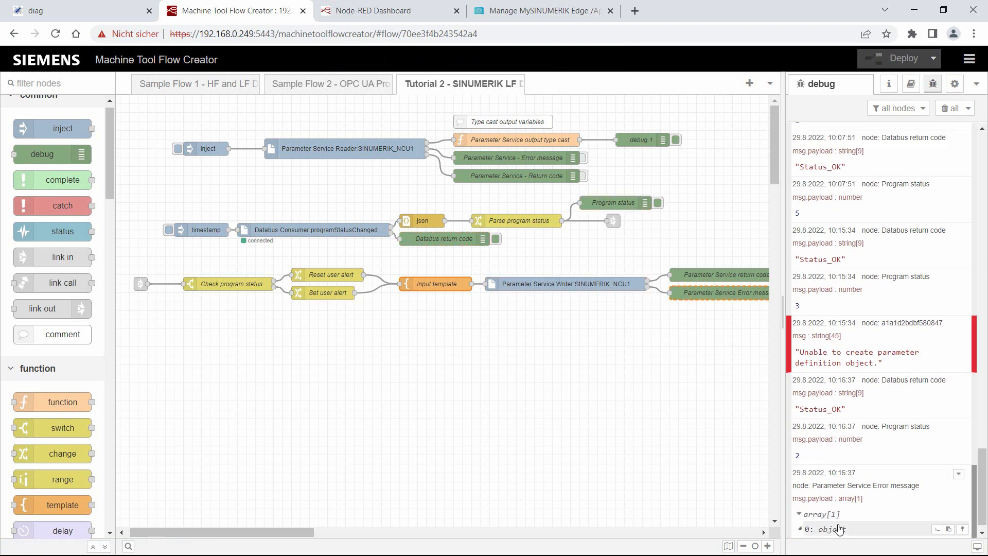
scroll(839, 529, down, 1)
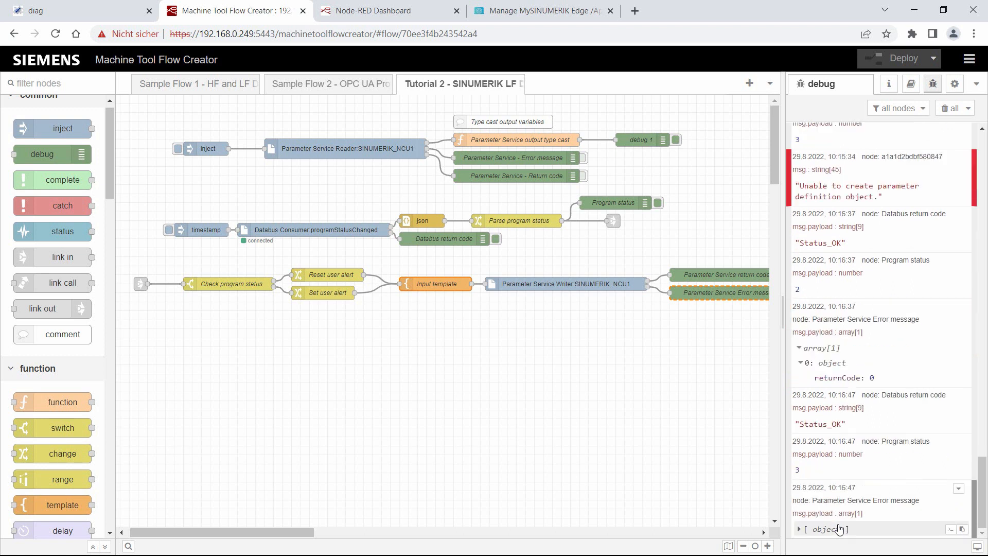
click(839, 529)
scroll(839, 529, down, 1)
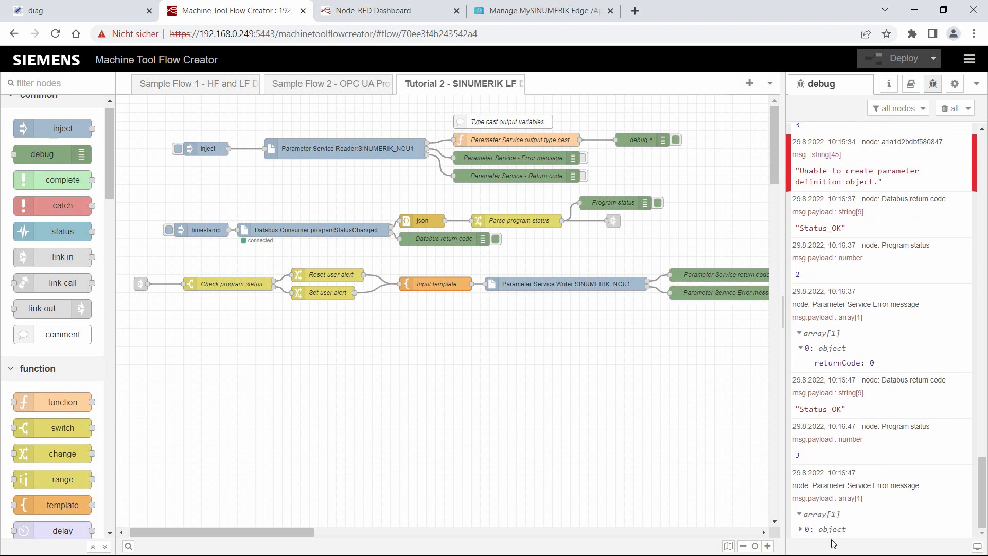
click(833, 533)
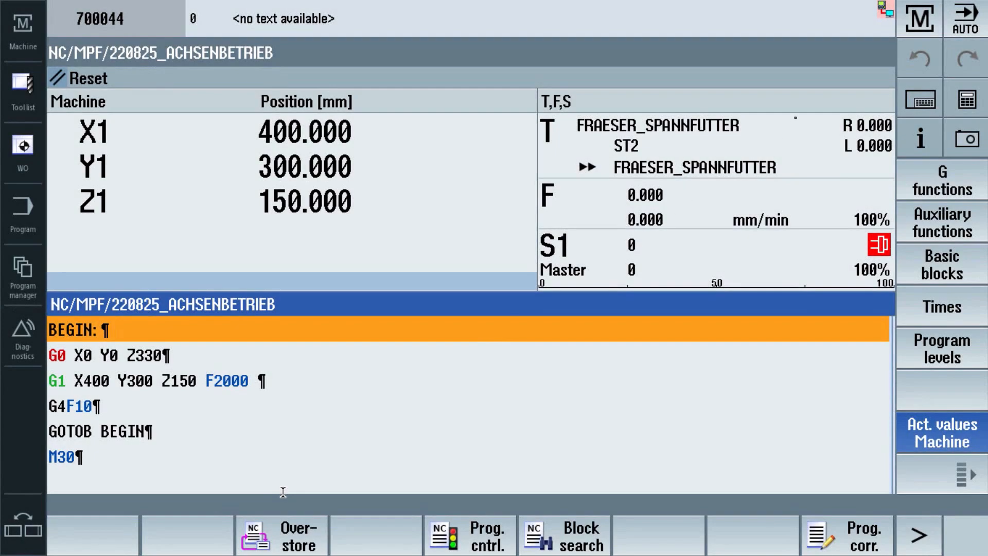
Switch to the SINUMERIK control's HMI and open the Manufacturer PLC alarm texts (oem_alarms_plc) from the setup area for editing.
click(916, 21)
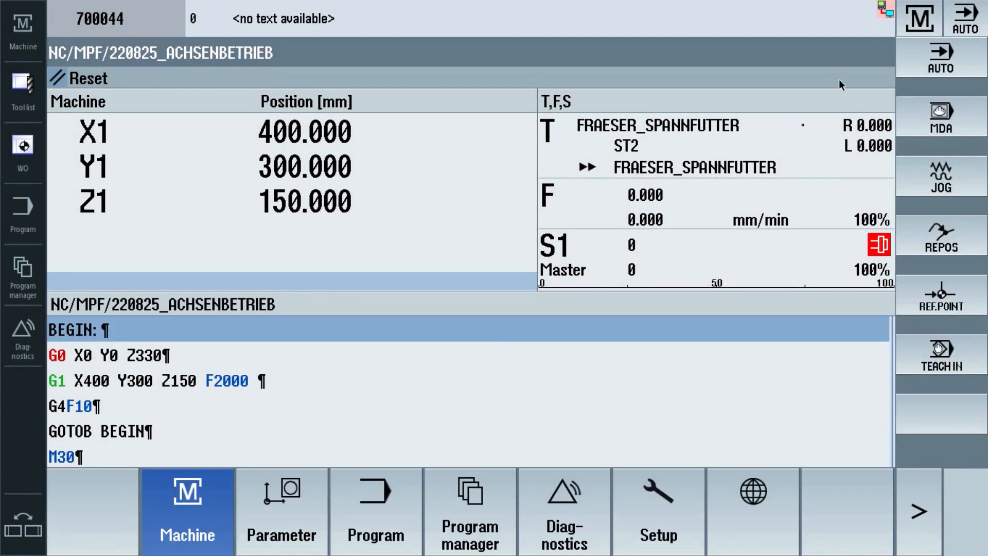
click(641, 515)
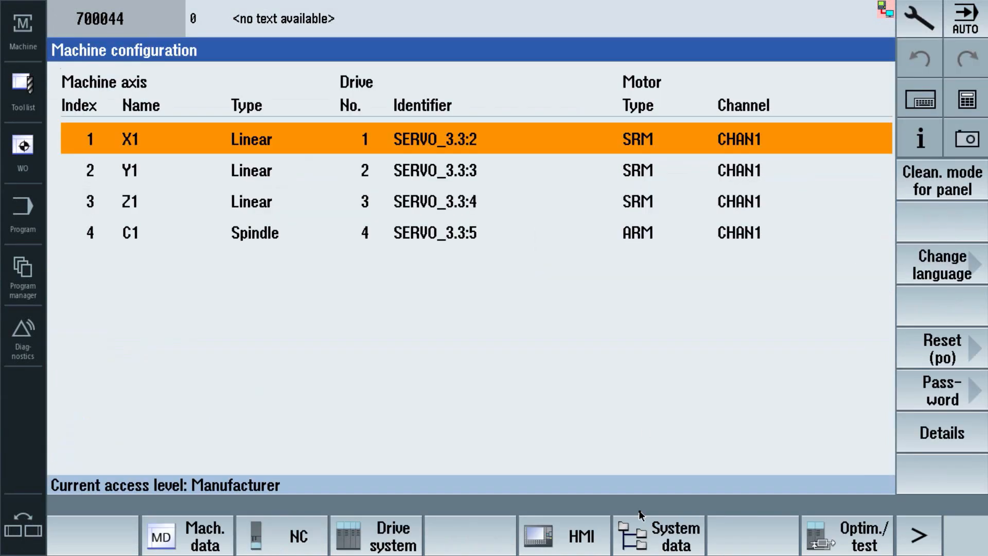
click(573, 549)
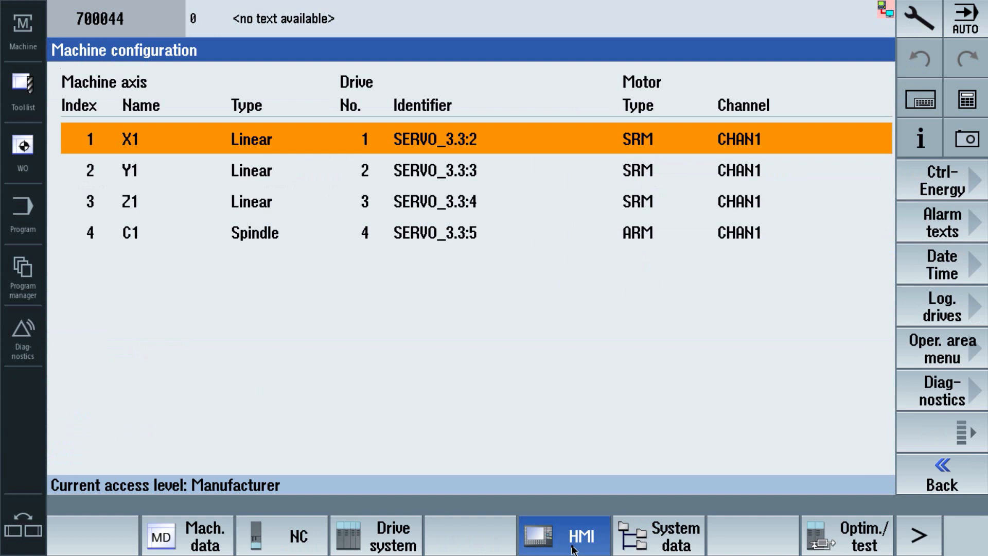
click(937, 234)
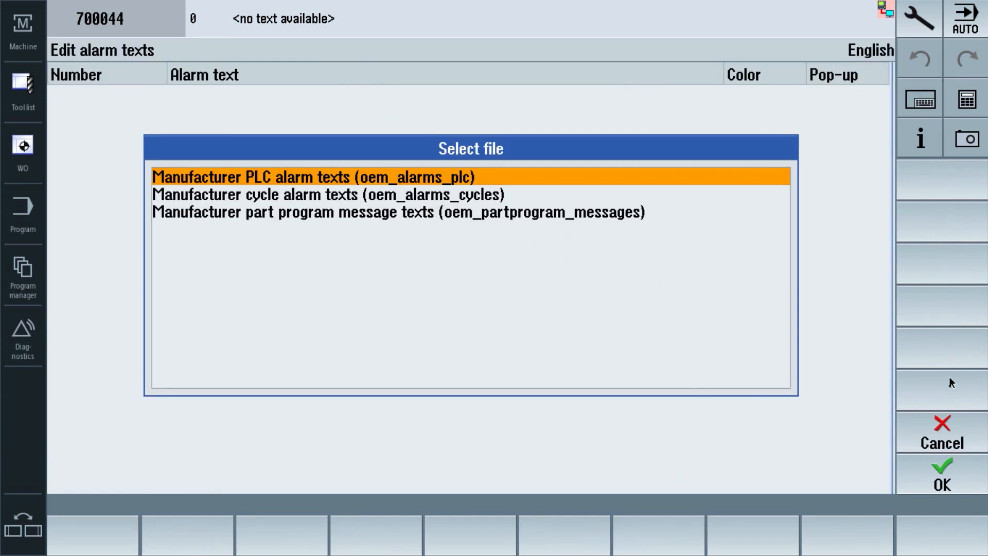
click(937, 468)
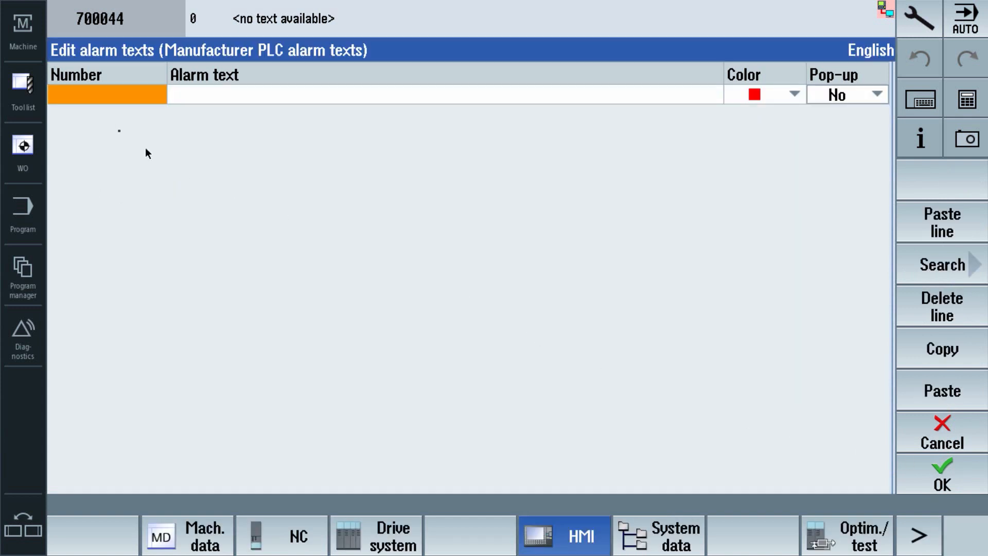
Add an alarm entry with number 700044 and the alarm text "Program execution stopped".
click(84, 100)
text(700044)
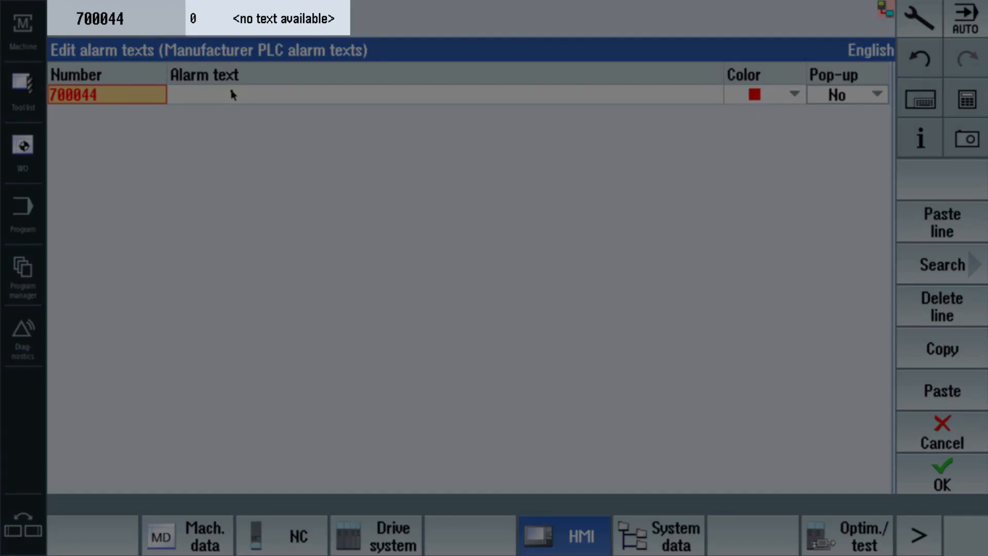
click(233, 93)
text(P)
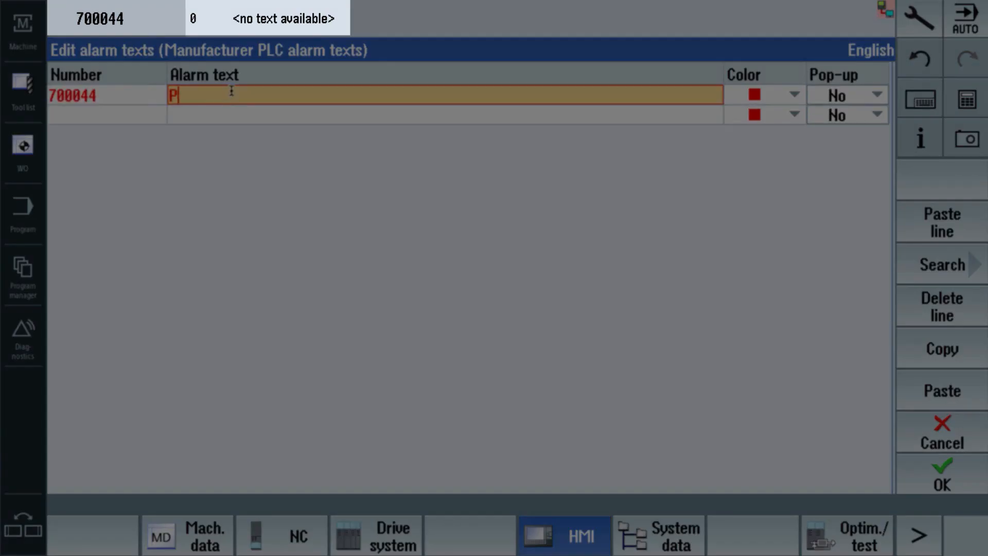
text(rogram execution stopped)
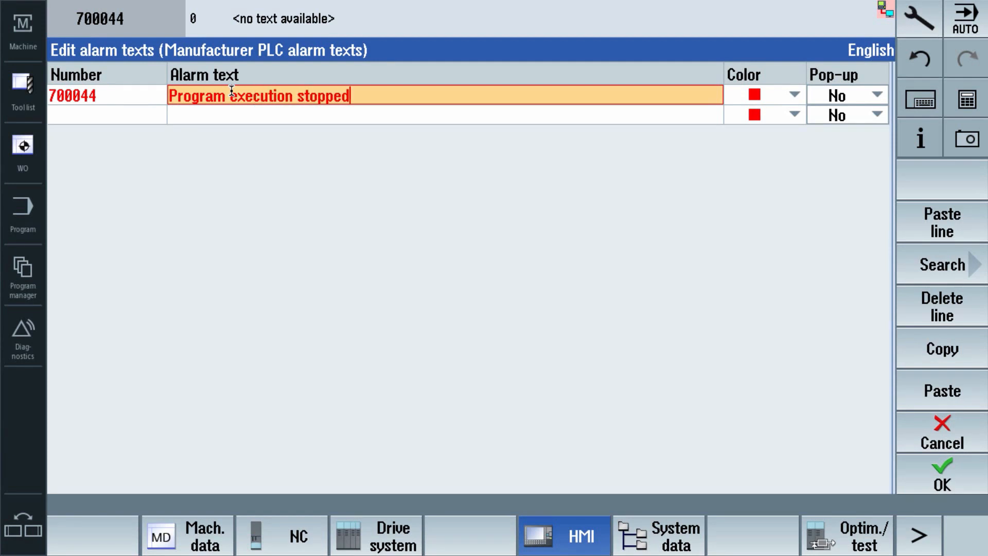
Set the colour of alarm 700044 to black and save the alarm texts.
click(758, 94)
click(758, 95)
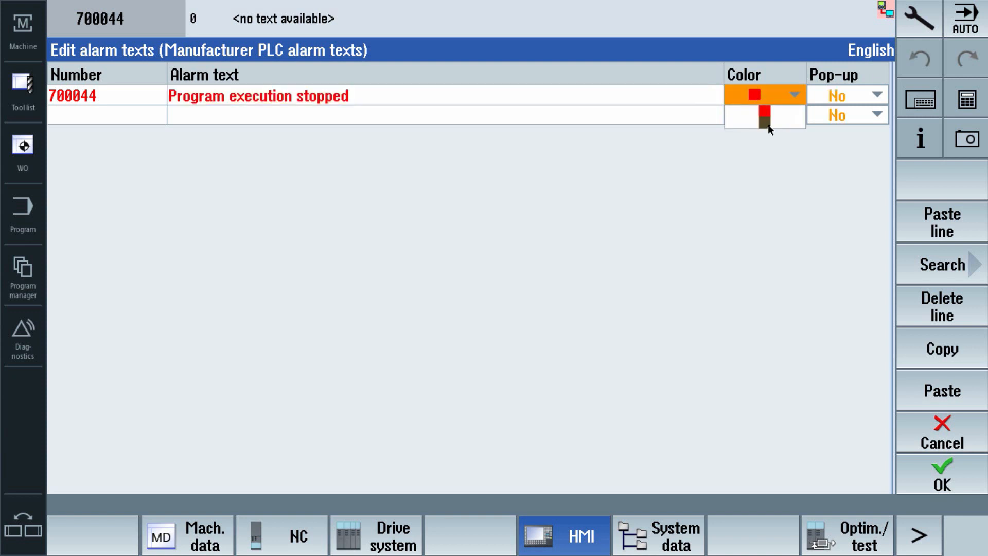
click(767, 124)
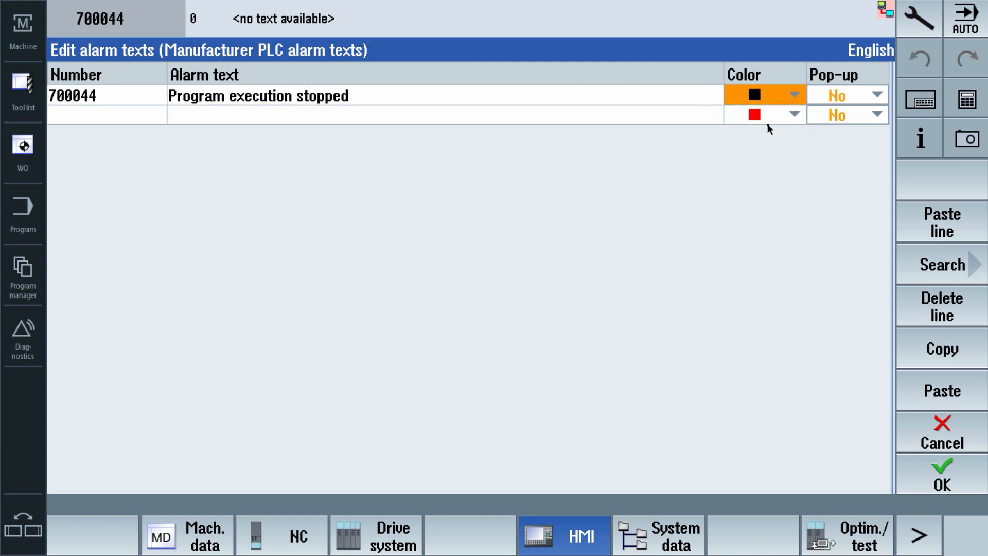
click(934, 492)
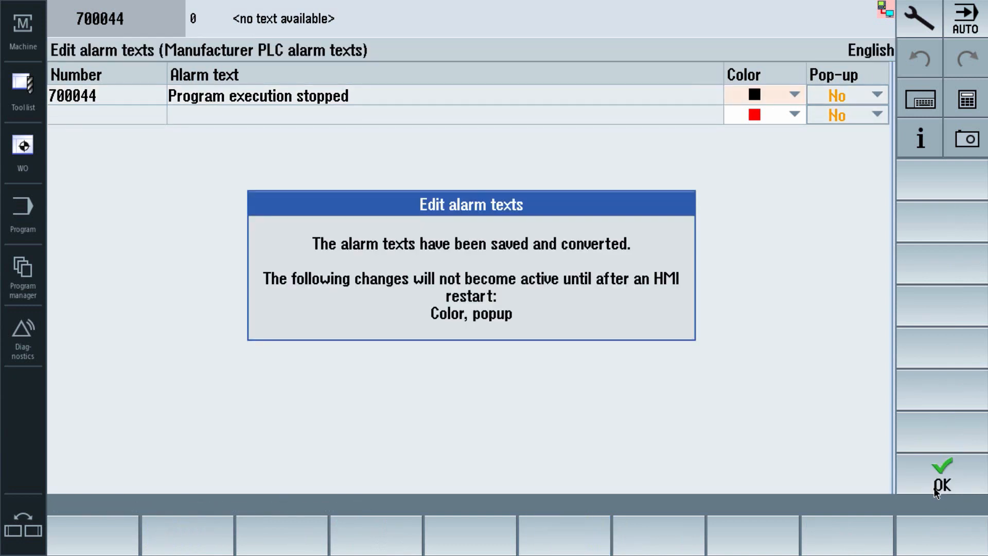
click(929, 486)
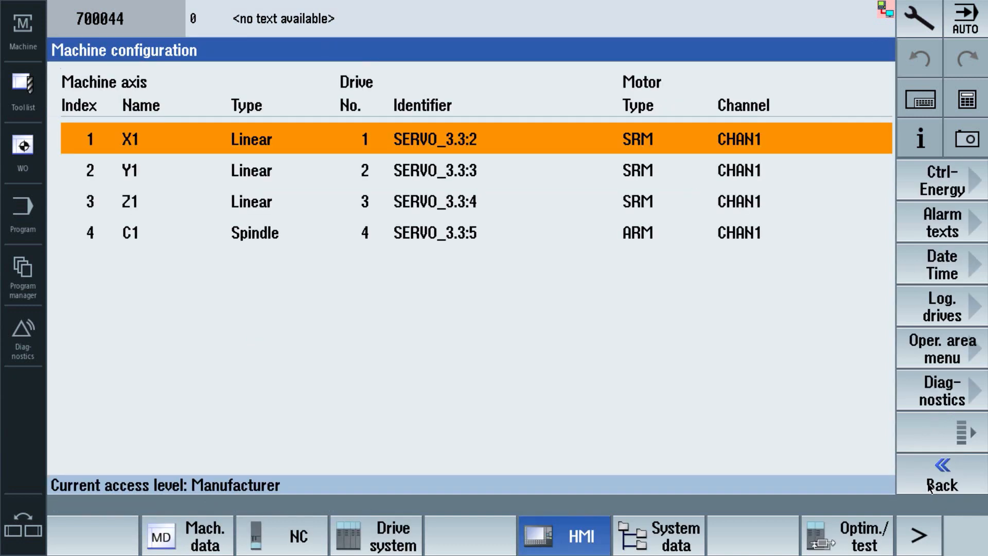
Reboot the HMI to activate the alarm text changes.
click(921, 10)
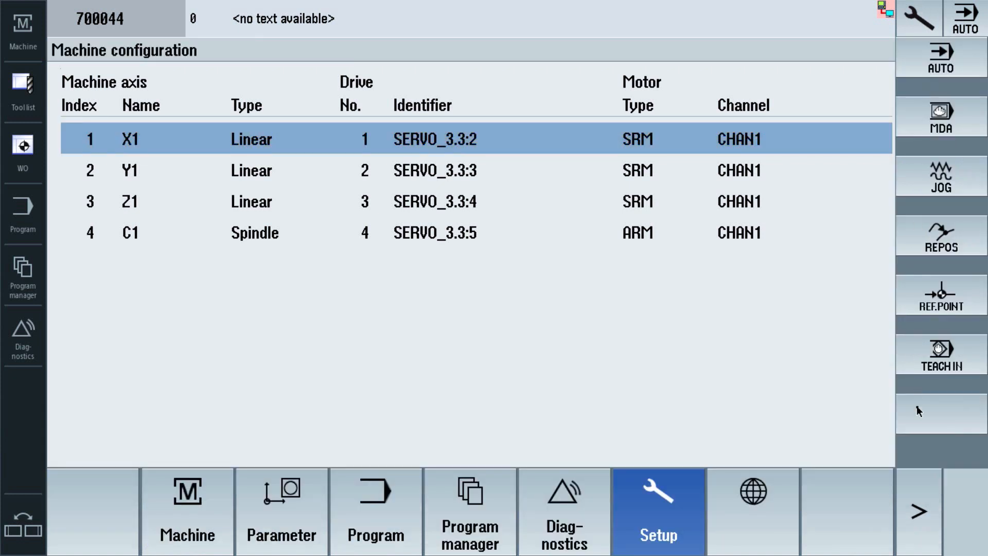
click(920, 520)
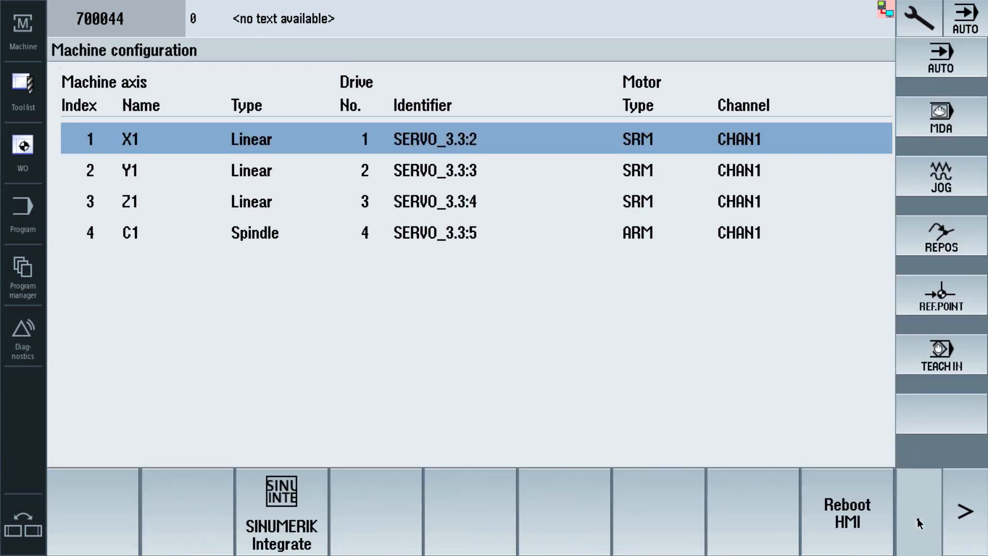
click(871, 519)
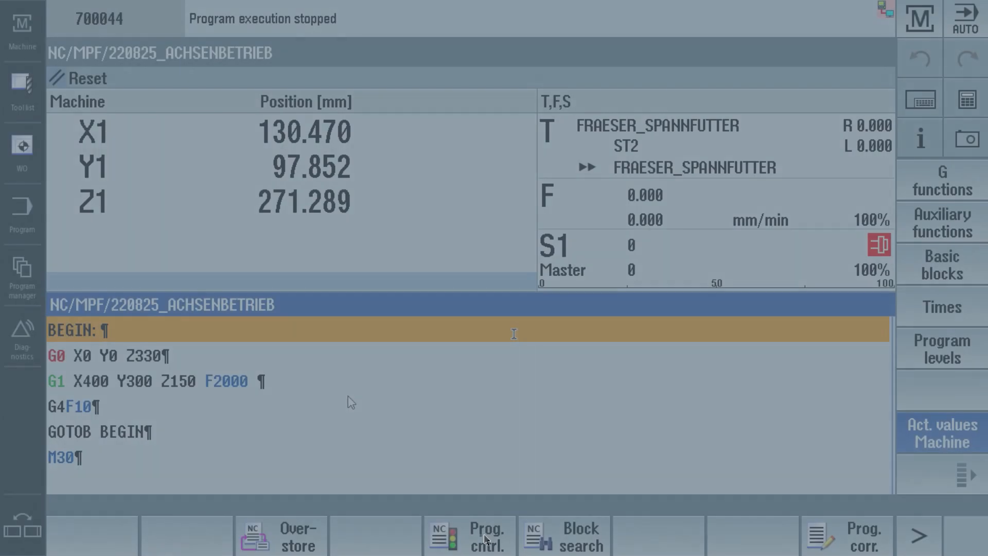